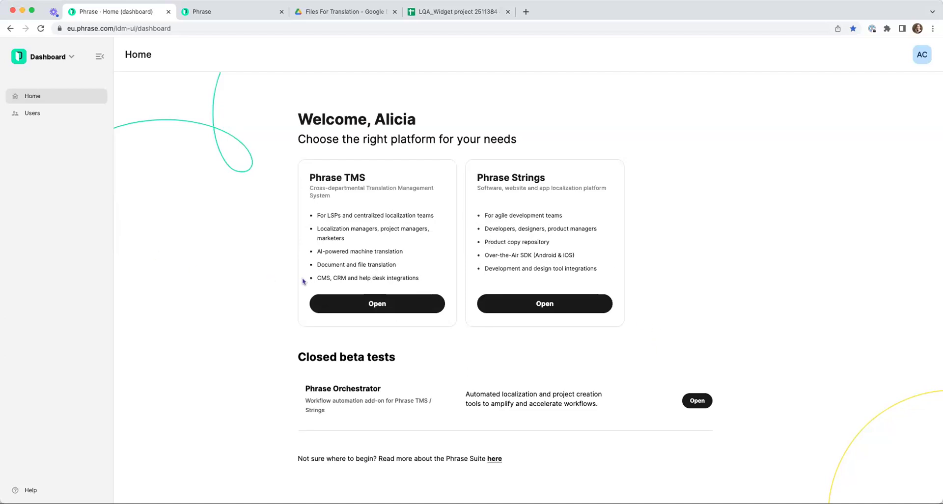
Open the Phrase TMS platform from the suite dashboard
{"action": "left_click", "coordinate": [355, 303]}
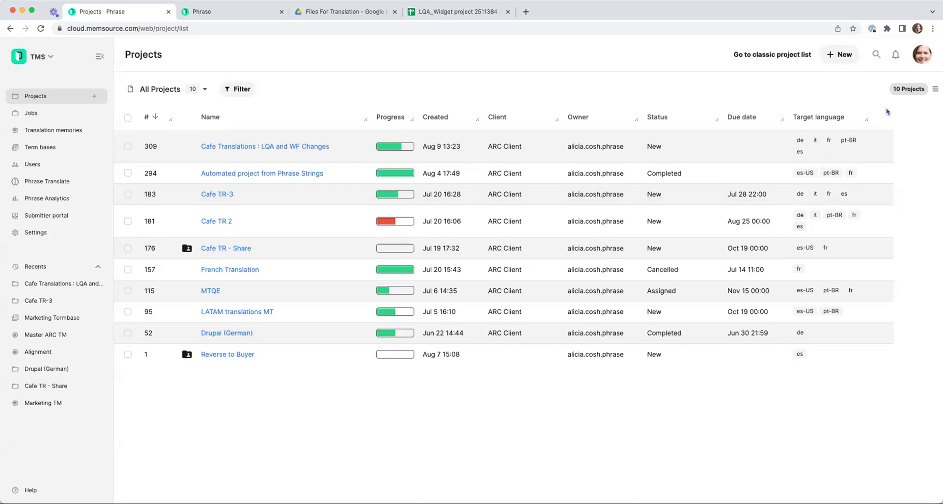
Try showing the Cost center column in the project list and hide it again
{"action": "left_click", "coordinate": [935, 90]}
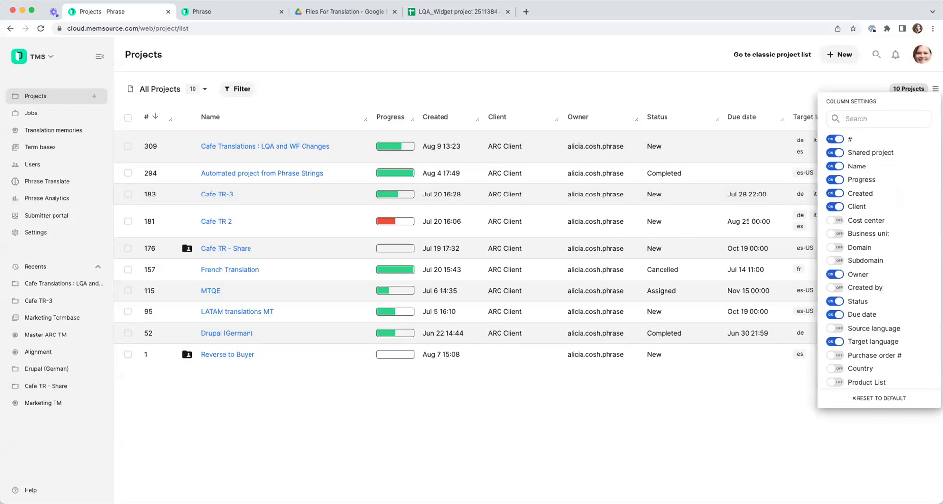
{"action": "left_click", "coordinate": [835, 221]}
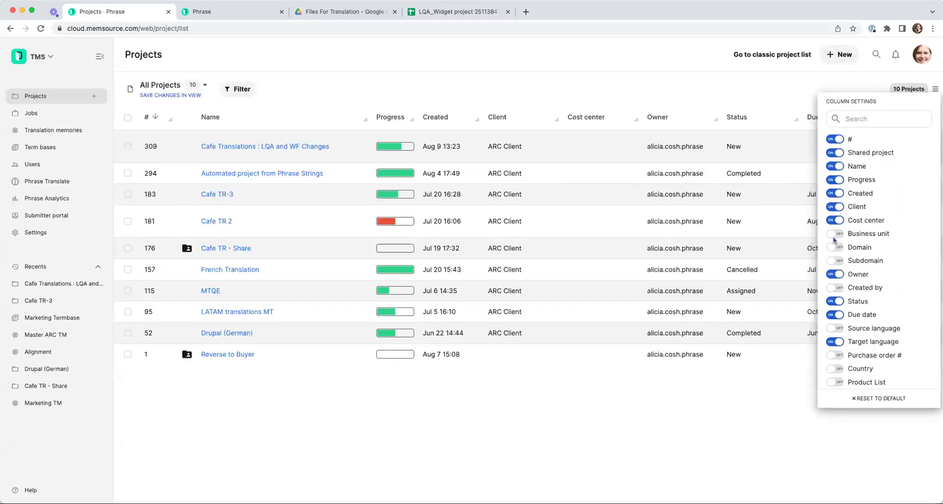
{"action": "left_click", "coordinate": [835, 220]}
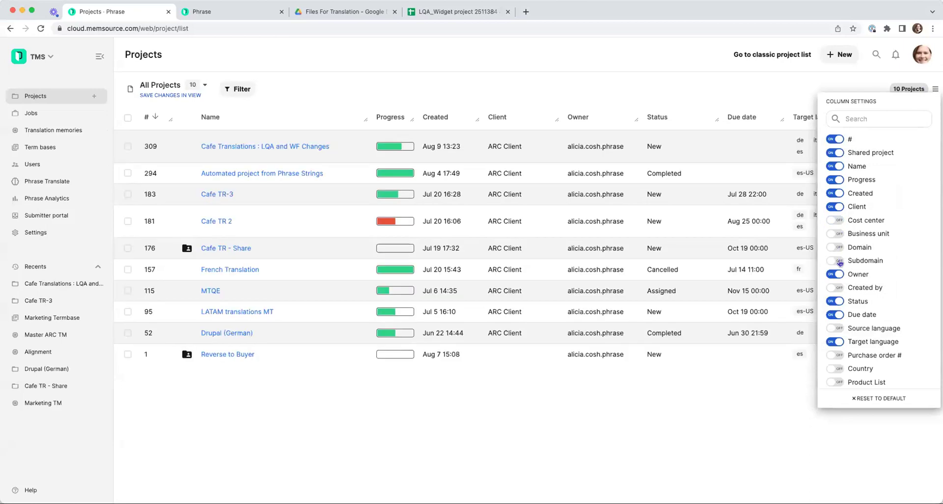
{"action": "left_click", "coordinate": [505, 97]}
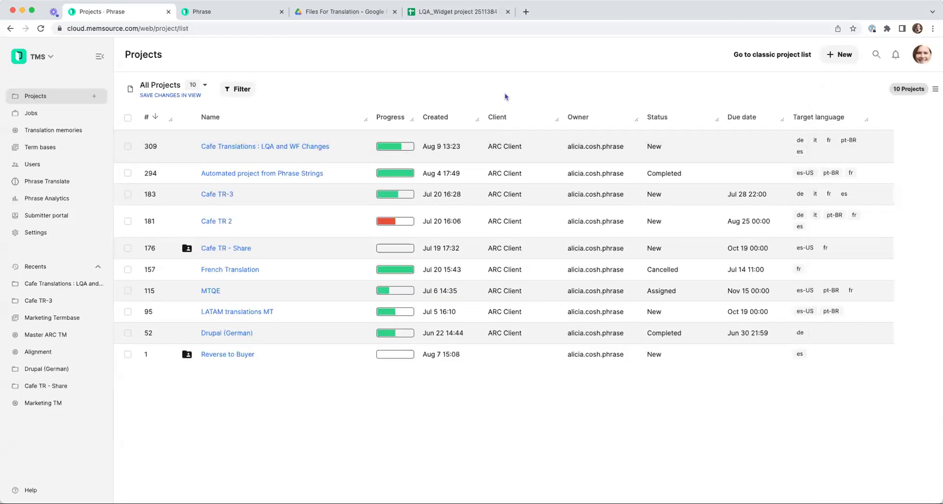
View the full set of criteria available for filtering the project list, without applying any filter
{"action": "left_click", "coordinate": [237, 91]}
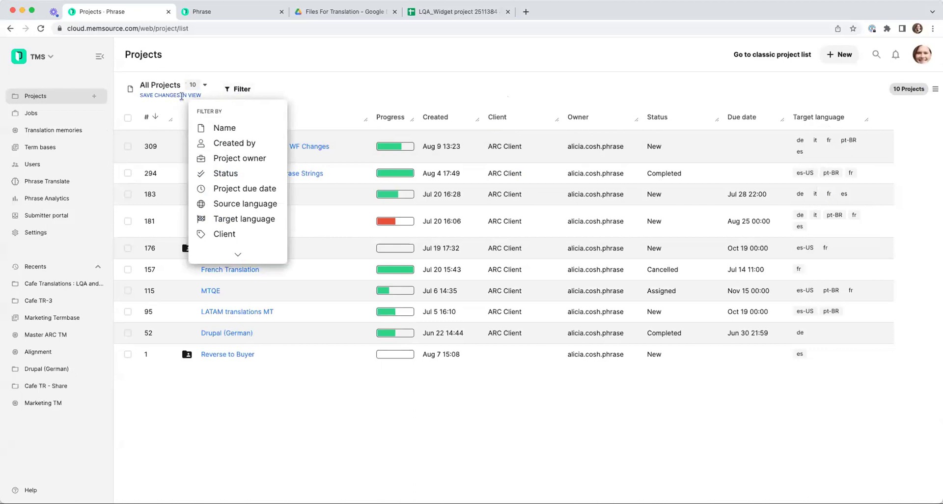
{"action": "left_click", "coordinate": [244, 255]}
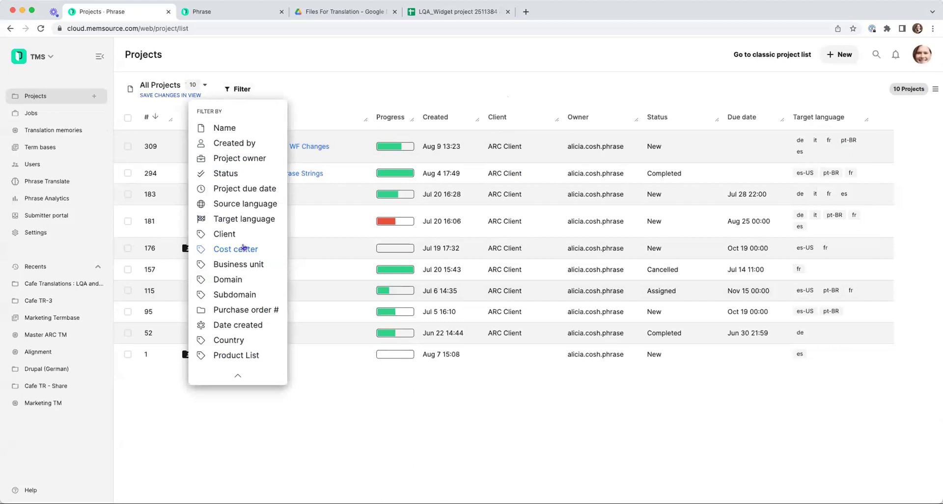
{"action": "left_click", "coordinate": [379, 392]}
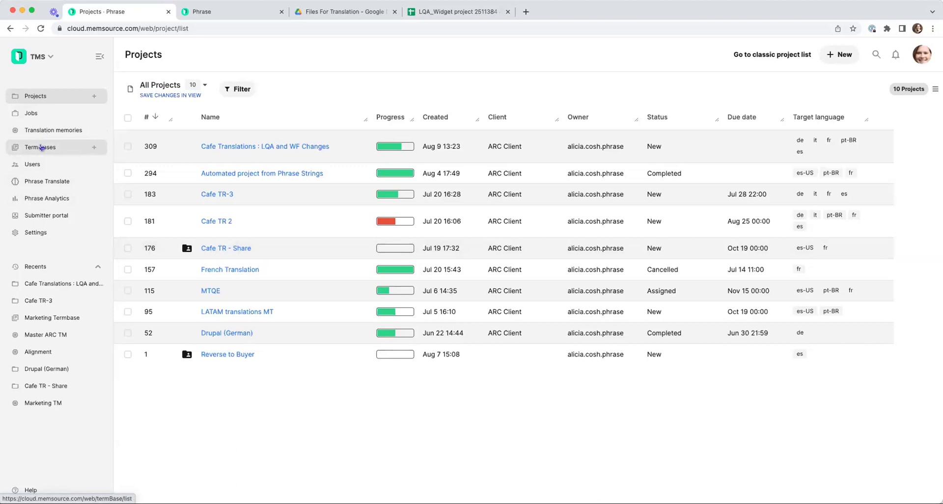
Open the Cafe TR-3 project, discarding the unsaved view changes, and review its progress dashboard and jobs
{"action": "left_click", "coordinate": [227, 196]}
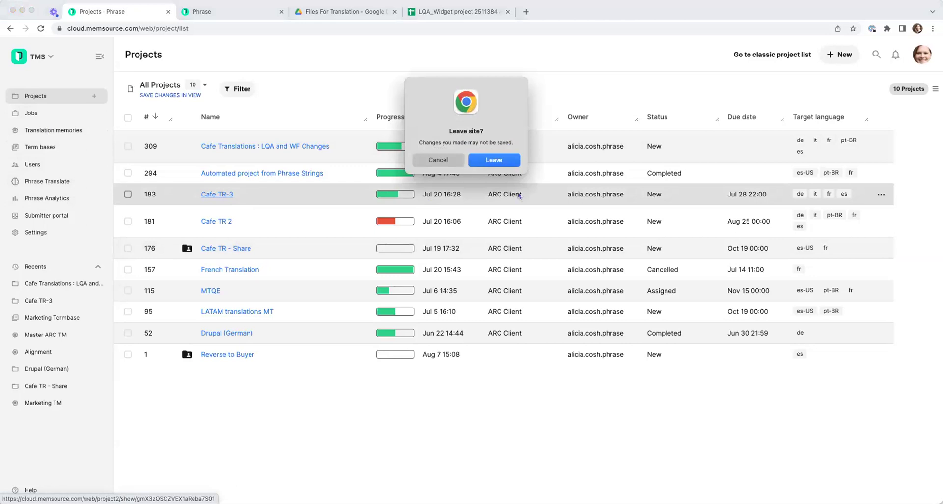
{"action": "left_click", "coordinate": [494, 160]}
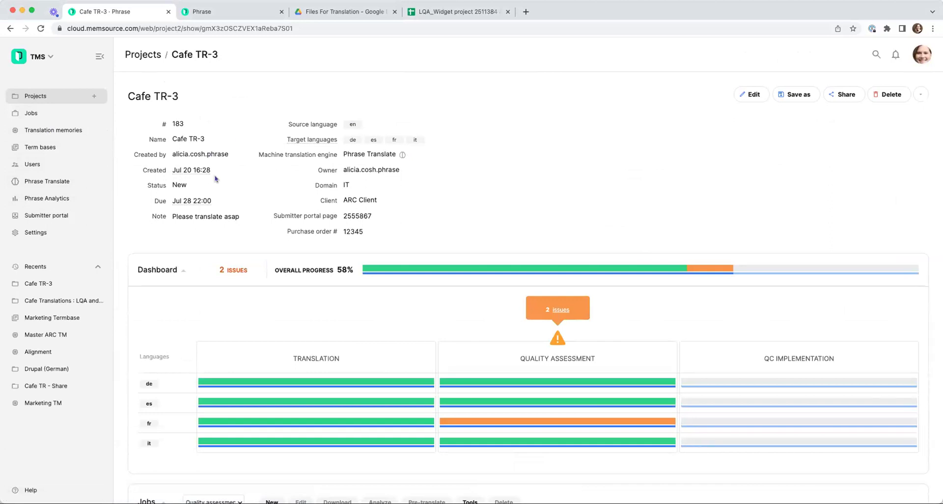
{"action": "scroll", "coordinate": [214, 179], "scroll_direction": "down", "scroll_amount": 3}
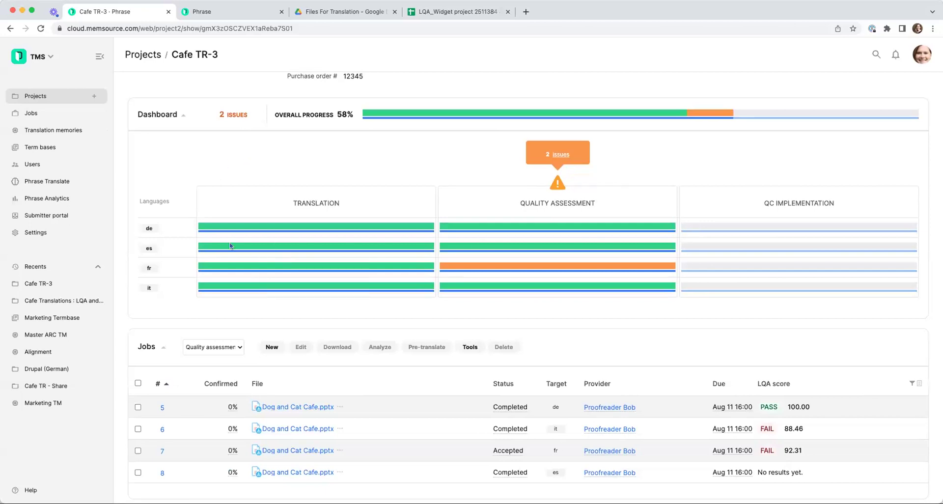
{"action": "mouse_move", "coordinate": [536, 266]}
{"action": "scroll", "coordinate": [712, 156], "scroll_direction": "down", "scroll_amount": 5}
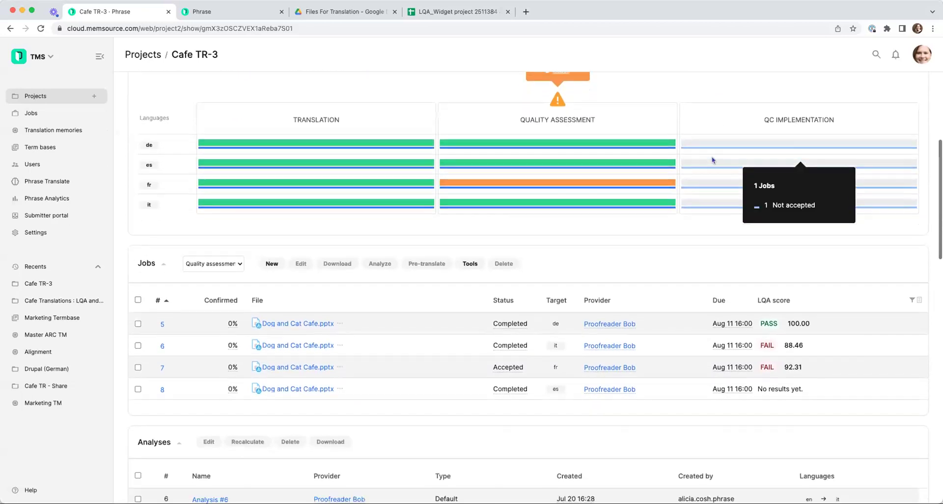
{"action": "scroll", "coordinate": [712, 156], "scroll_direction": "down", "scroll_amount": 3}
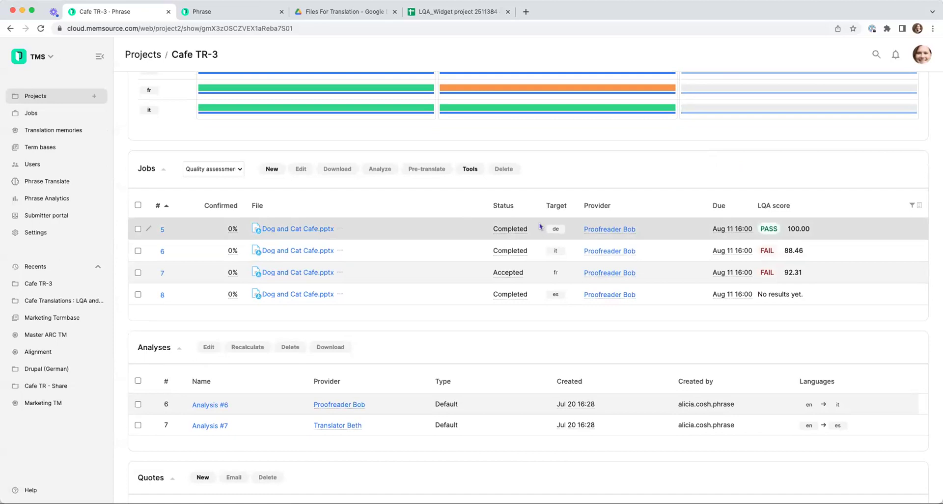
Select the German job and switch the project's job list to the Translation workflow step
{"action": "left_click", "coordinate": [138, 229]}
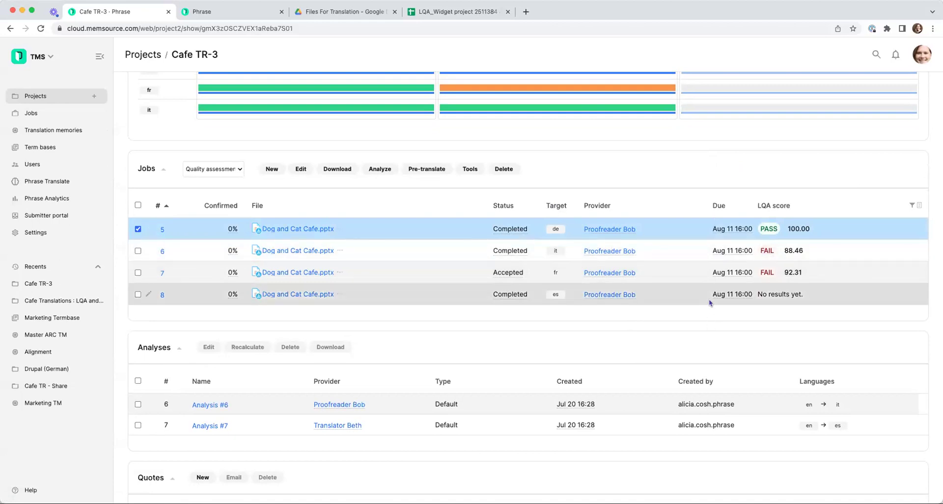
{"action": "left_click", "coordinate": [234, 170]}
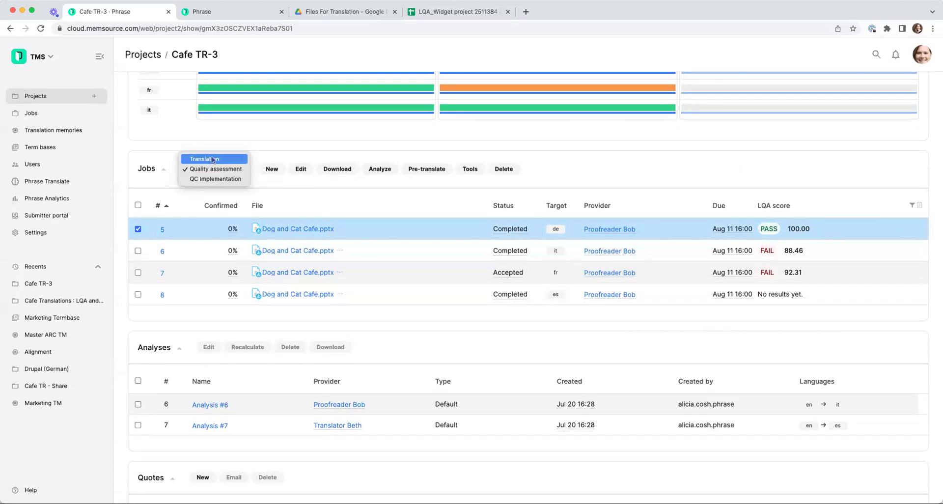
{"action": "left_click", "coordinate": [213, 159]}
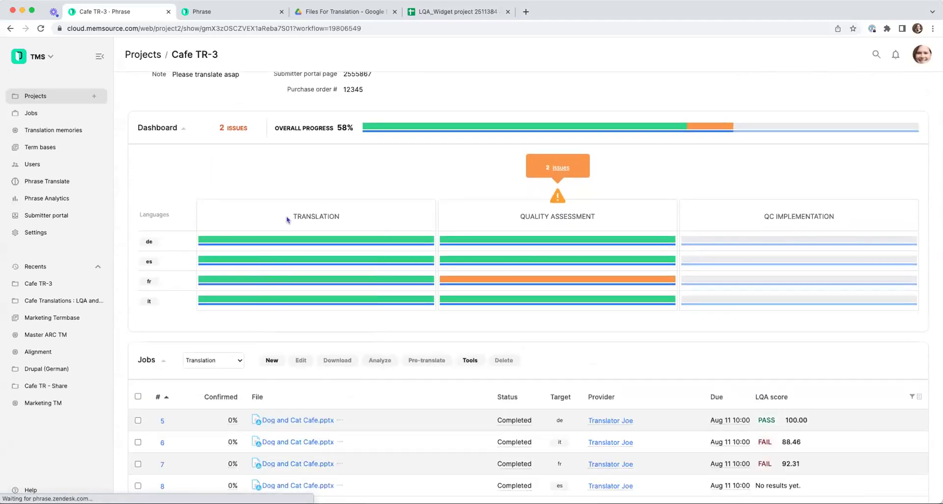
{"action": "scroll", "coordinate": [287, 218], "scroll_direction": "down", "scroll_amount": 3}
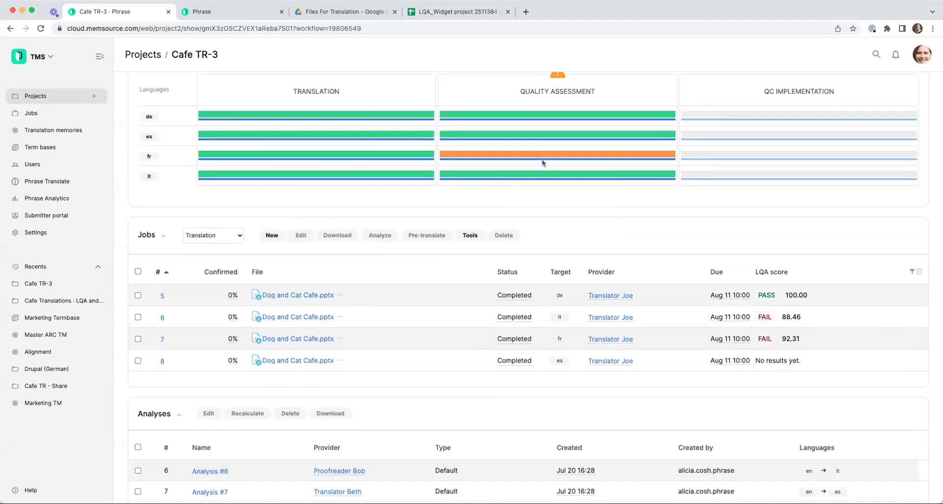
{"action": "scroll", "coordinate": [543, 162], "scroll_direction": "down", "scroll_amount": 1}
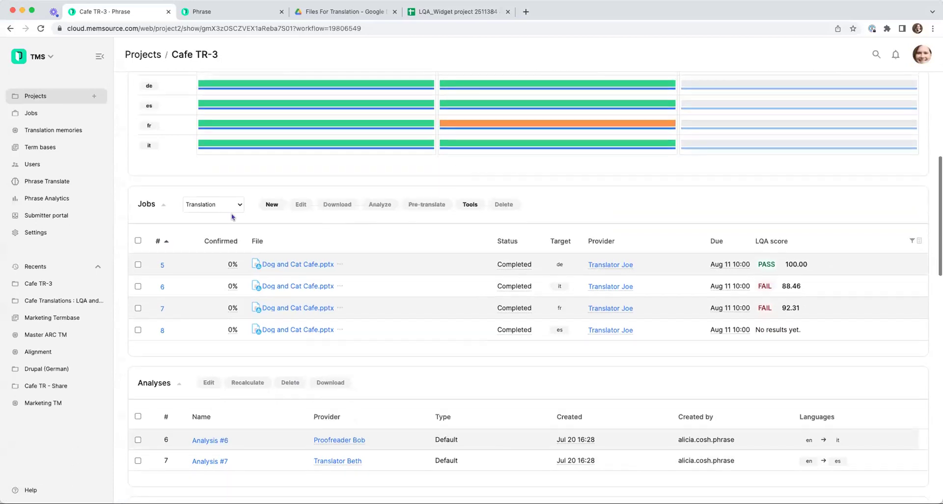
Switch the job list back to the Quality assessment workflow step and check the jobs' statuses and LQA scores
{"action": "left_click", "coordinate": [242, 205]}
{"action": "left_click", "coordinate": [216, 215]}
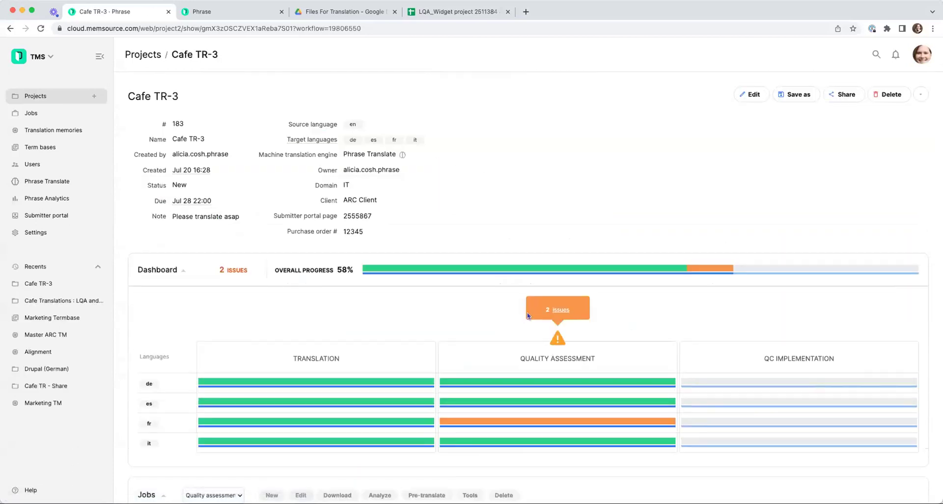
{"action": "scroll", "coordinate": [527, 315], "scroll_direction": "down", "scroll_amount": 8}
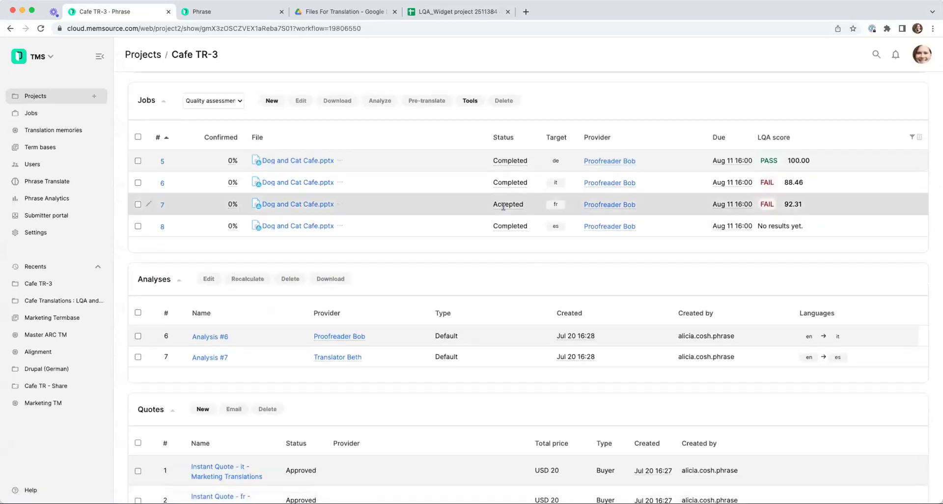
{"action": "mouse_move", "coordinate": [503, 206]}
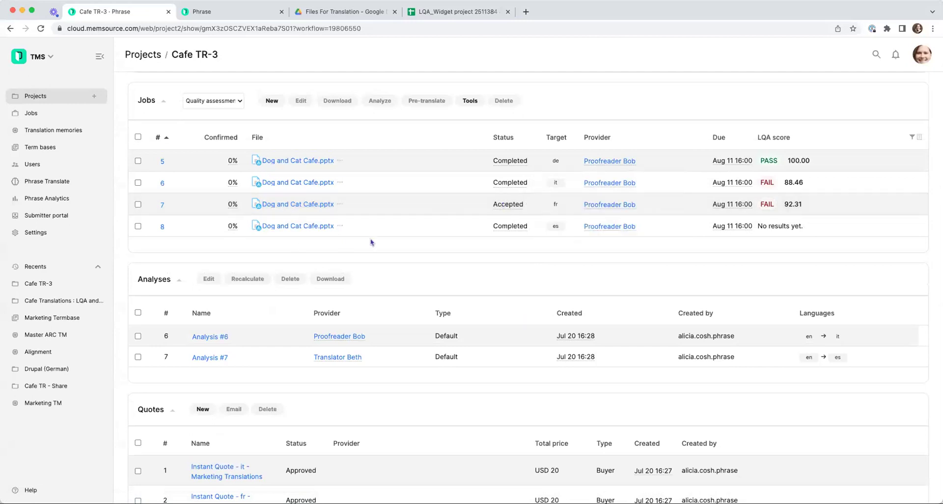
{"action": "scroll", "coordinate": [370, 240], "scroll_direction": "up", "scroll_amount": 2}
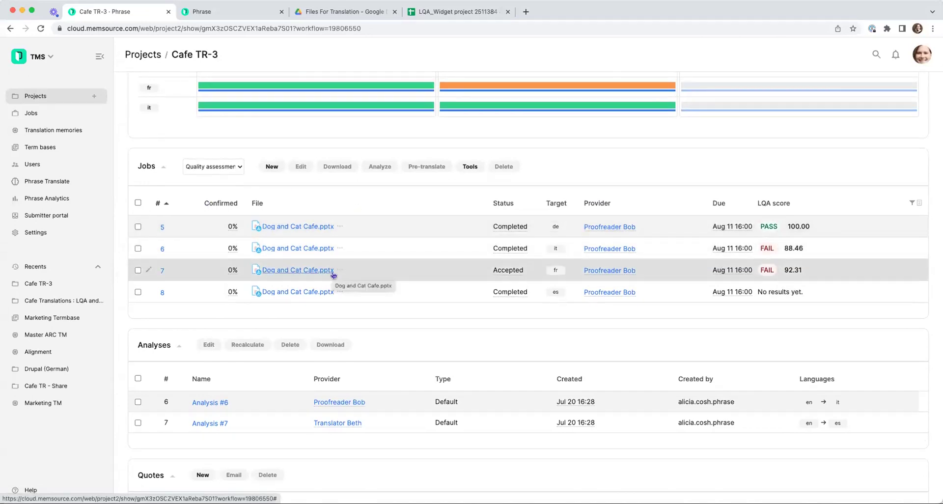
Examine the project's analyses, quotes, translation memories and term bases
{"action": "scroll", "coordinate": [333, 275], "scroll_direction": "down", "scroll_amount": 6}
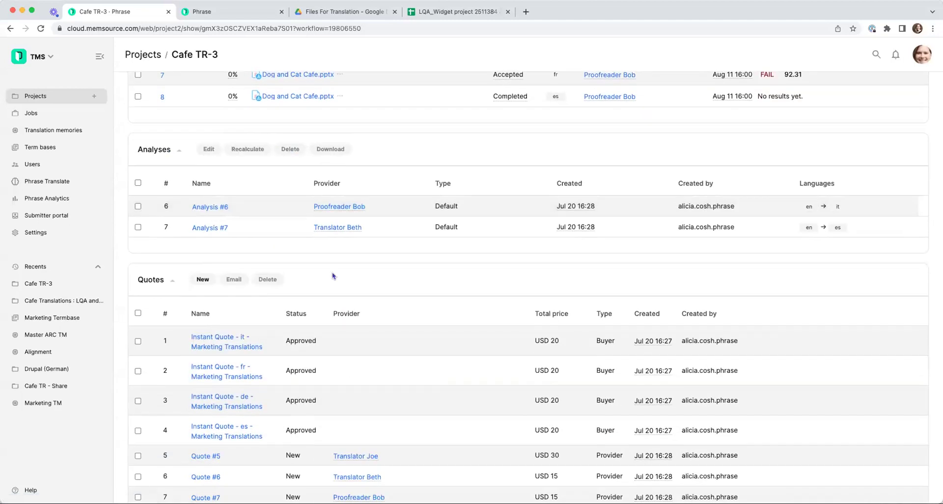
{"action": "scroll", "coordinate": [403, 266], "scroll_direction": "down", "scroll_amount": 5}
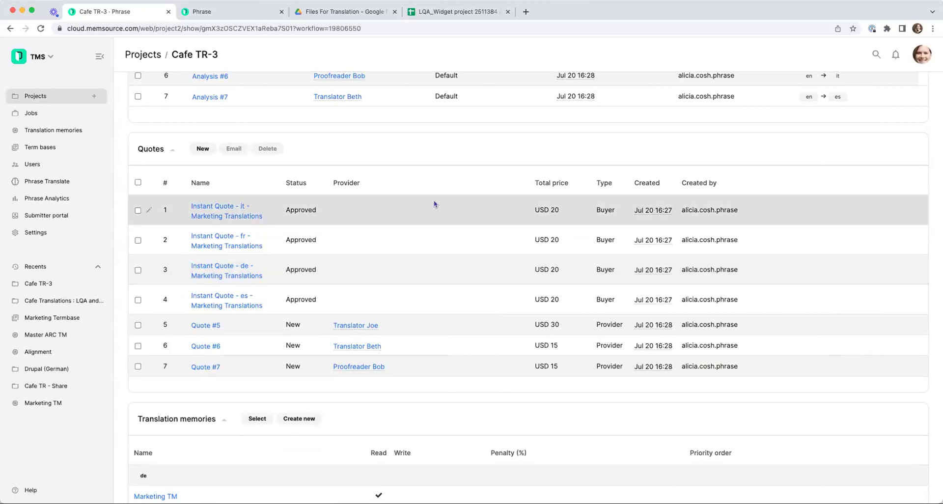
{"action": "scroll", "coordinate": [435, 202], "scroll_direction": "down", "scroll_amount": 3}
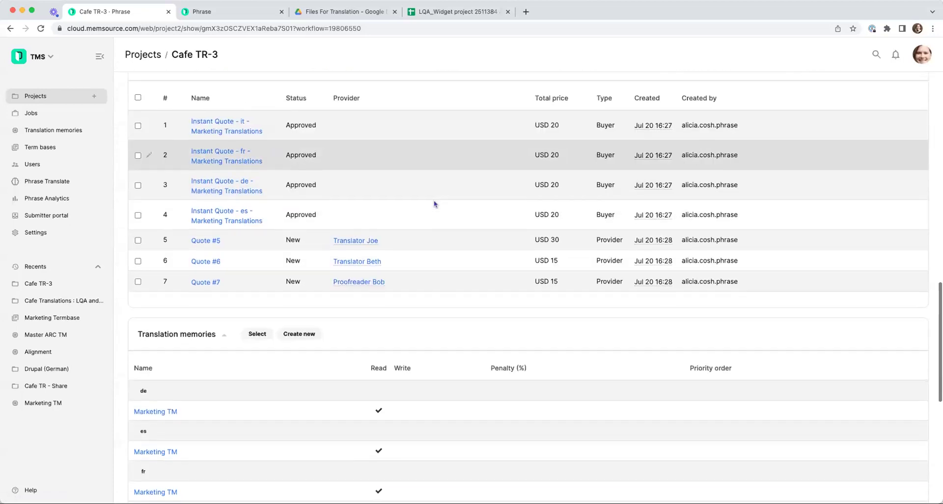
{"action": "scroll", "coordinate": [420, 271], "scroll_direction": "down", "scroll_amount": 5}
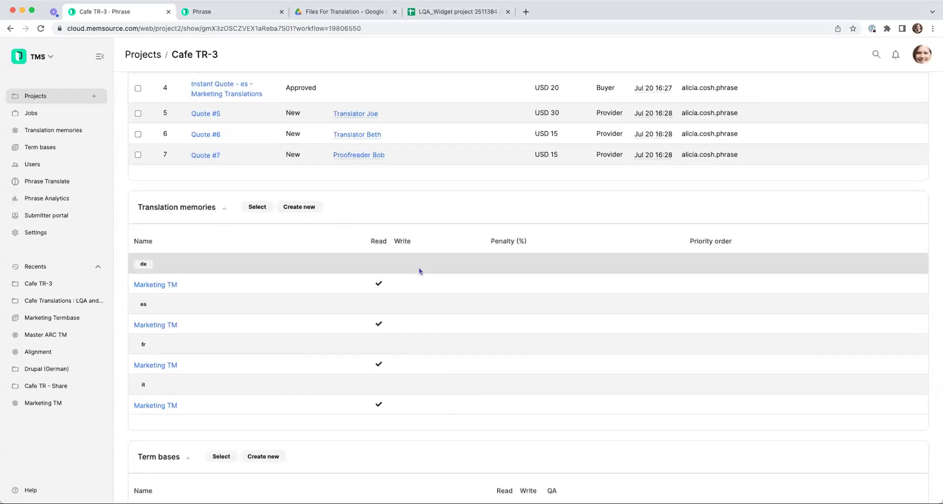
{"action": "scroll", "coordinate": [420, 270], "scroll_direction": "down", "scroll_amount": 8}
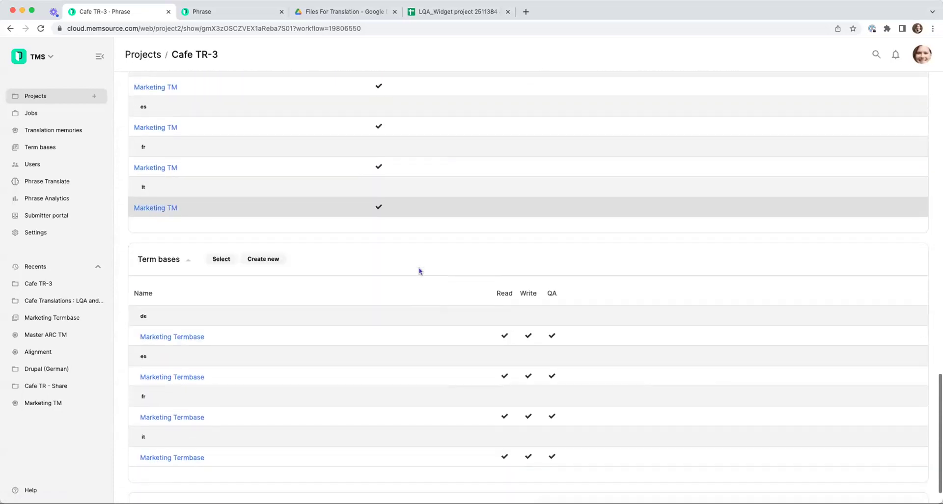
{"action": "scroll", "coordinate": [420, 270], "scroll_direction": "down", "scroll_amount": 1}
{"action": "scroll", "coordinate": [420, 270], "scroll_direction": "up", "scroll_amount": 5}
{"action": "scroll", "coordinate": [420, 271], "scroll_direction": "up", "scroll_amount": 16}
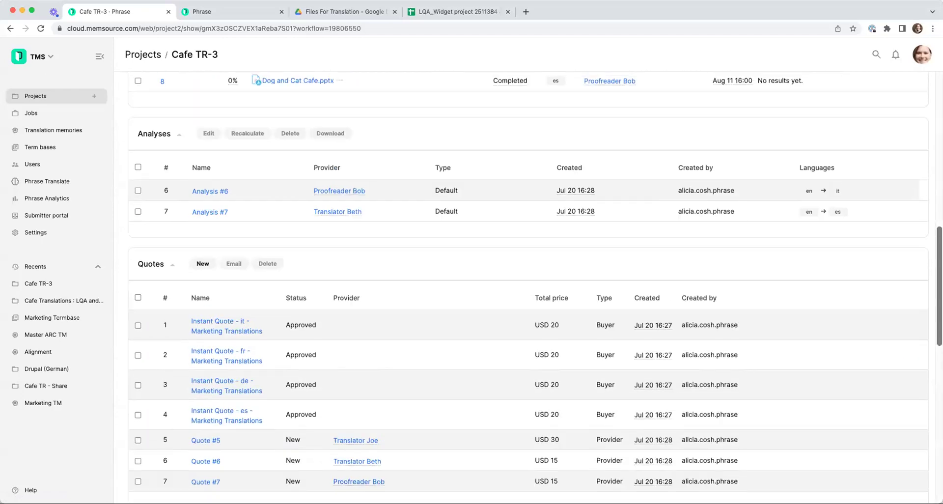
{"action": "scroll", "coordinate": [627, 221], "scroll_direction": "up", "scroll_amount": 6}
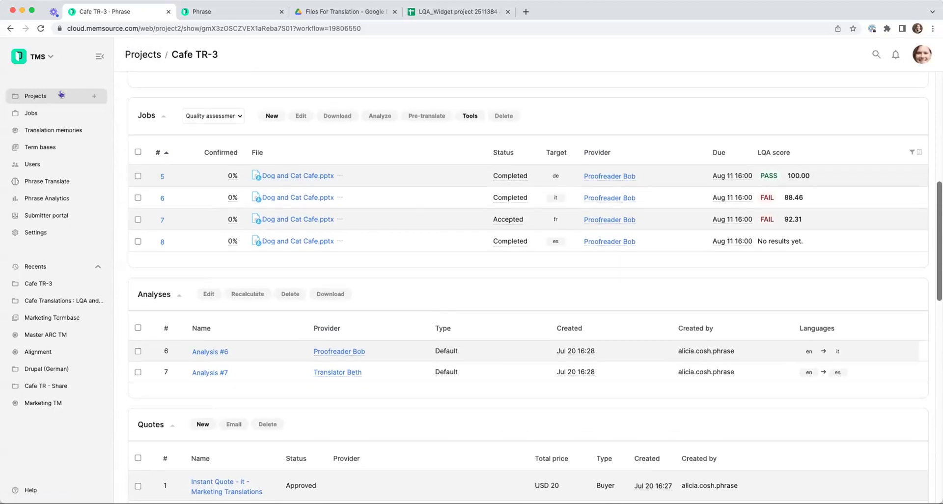
Return to the project list and look at the submitter portal page for sending in translation files
{"action": "left_click", "coordinate": [51, 97]}
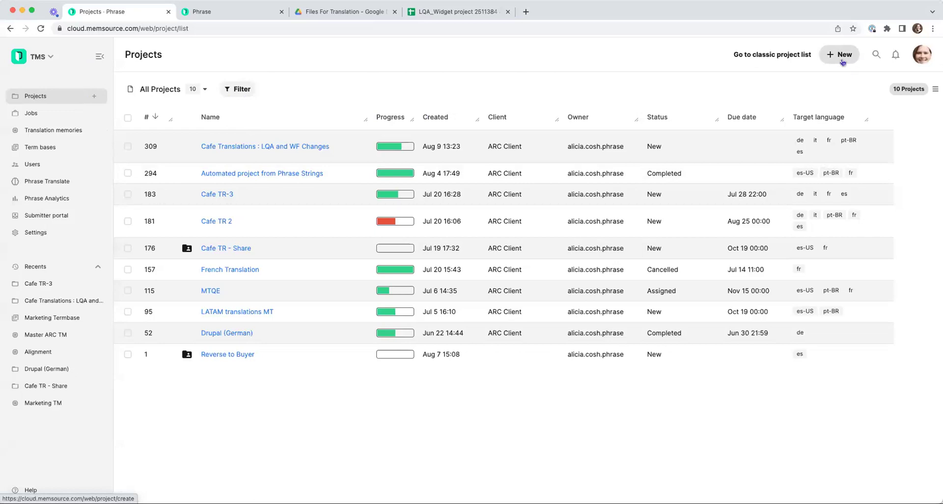
{"action": "left_click", "coordinate": [243, 13]}
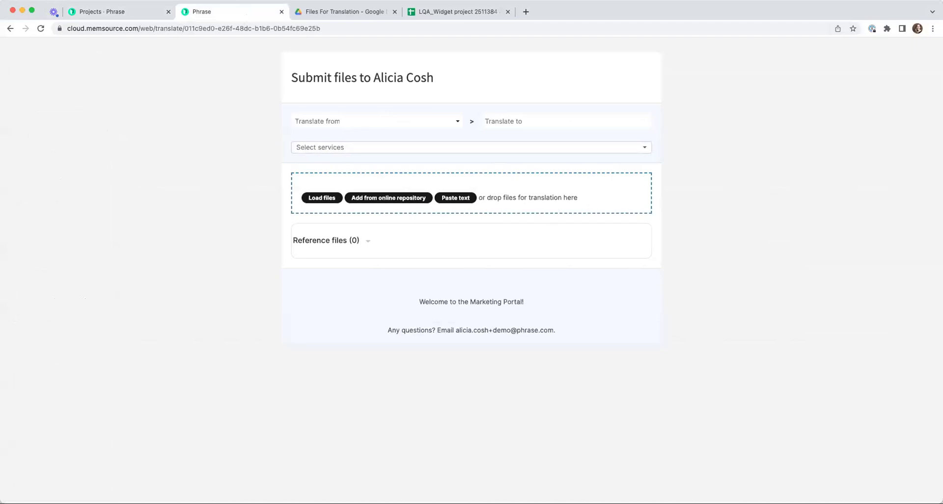
{"action": "left_click", "coordinate": [104, 14]}
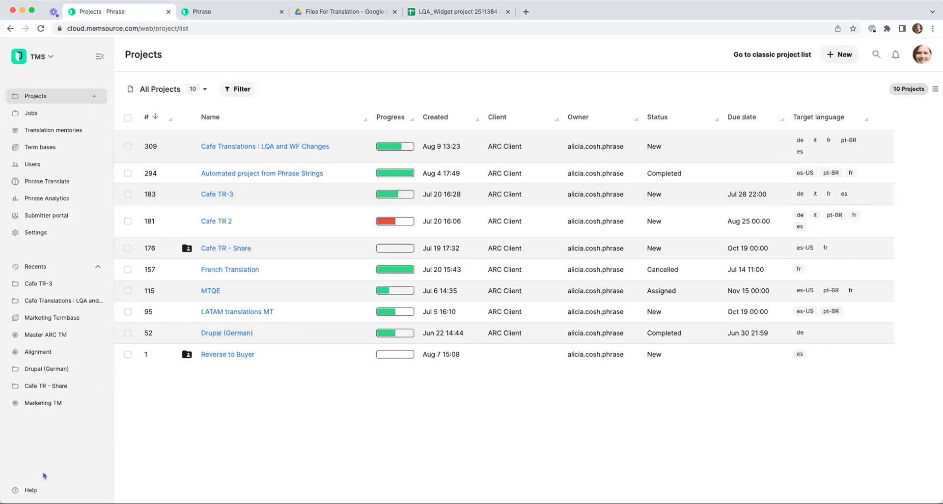
View the topics offered by the Phrase help assistant and close its chat
{"action": "left_click", "coordinate": [31, 490]}
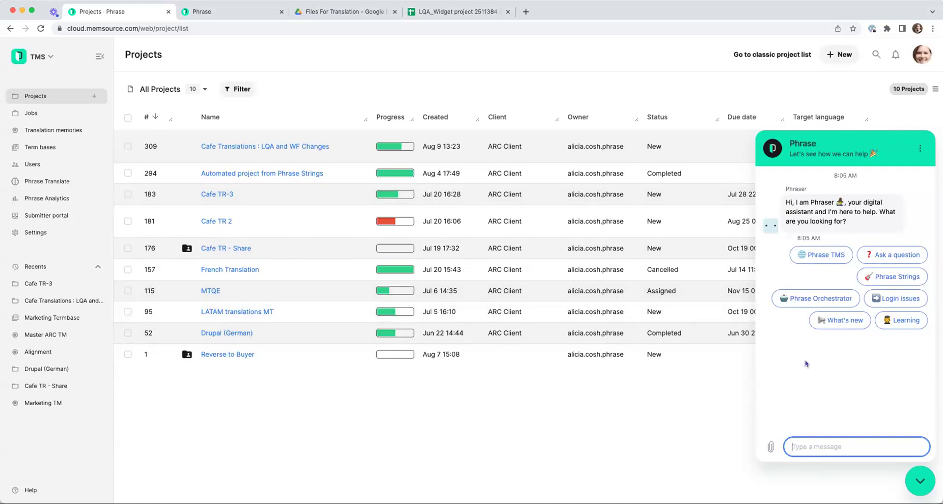
{"action": "left_click", "coordinate": [919, 482]}
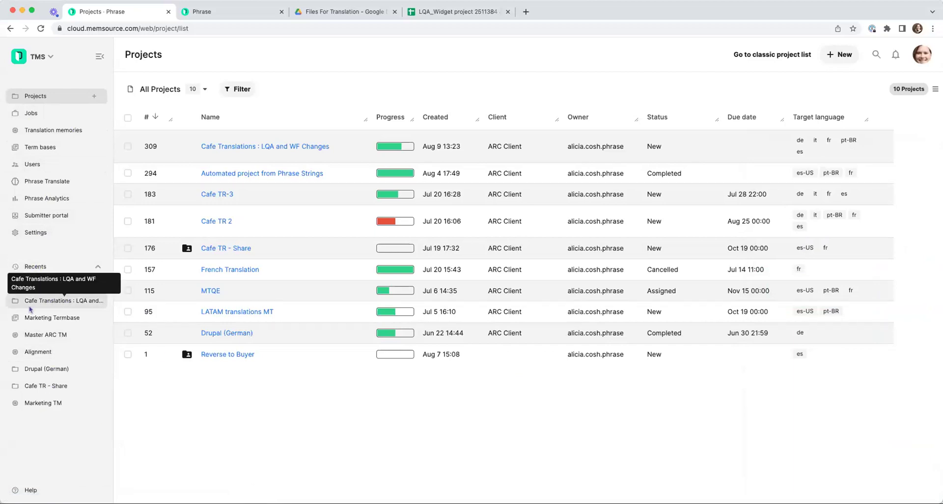
Open the list of translation memories
{"action": "left_click", "coordinate": [73, 131]}
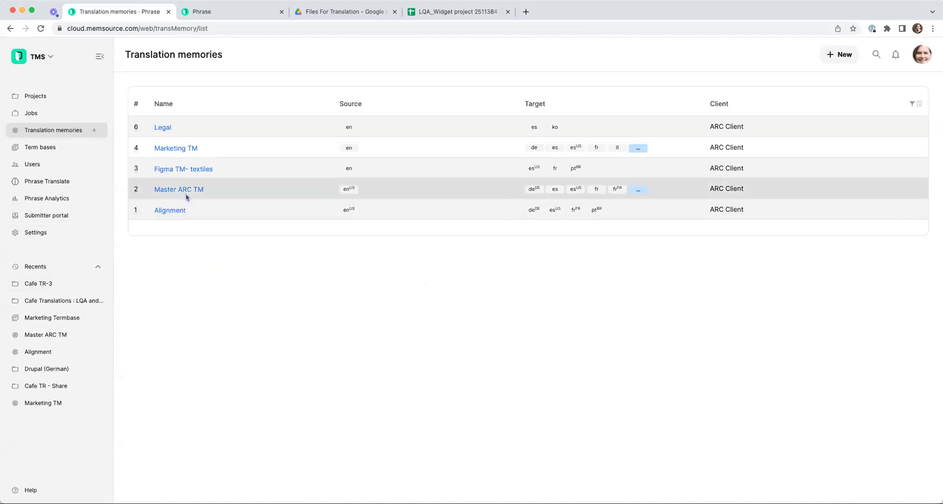
Open the Master ARC TM and search its English (United States) segments for "translation"
{"action": "left_click", "coordinate": [185, 211]}
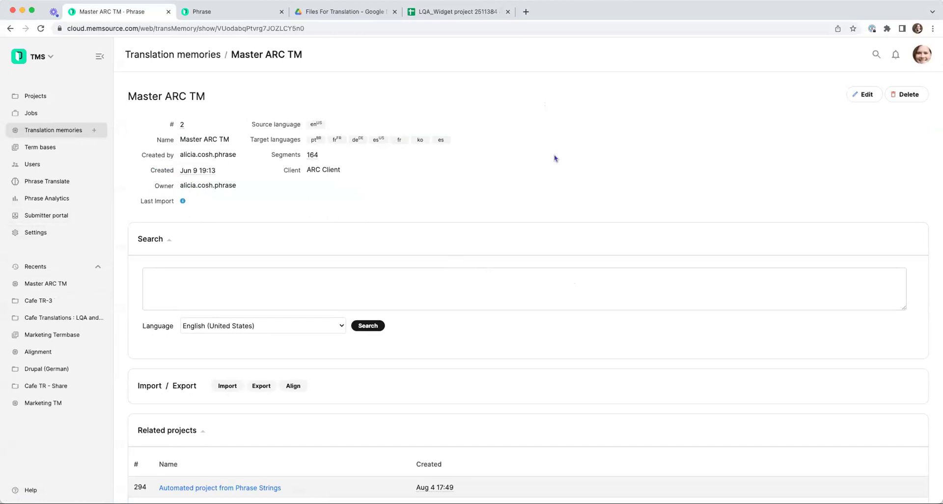
{"action": "scroll", "coordinate": [554, 157], "scroll_direction": "down", "scroll_amount": 5}
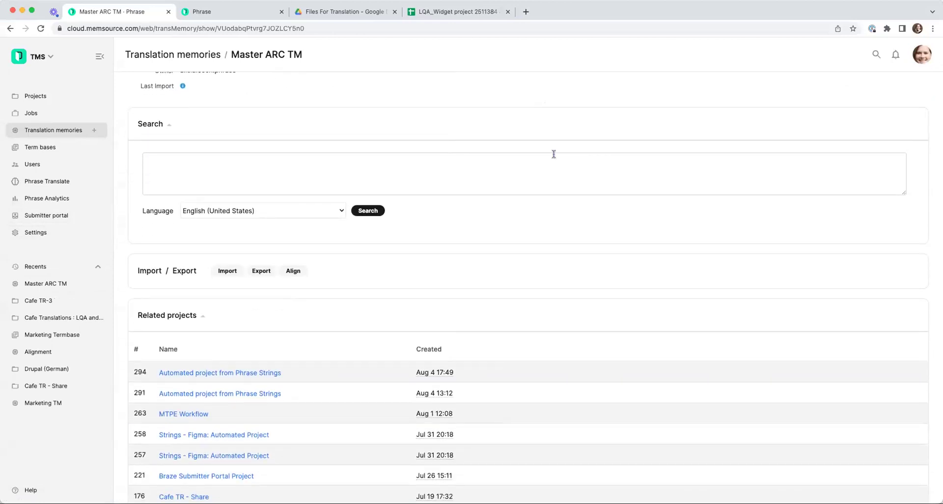
{"action": "left_click", "coordinate": [250, 169]}
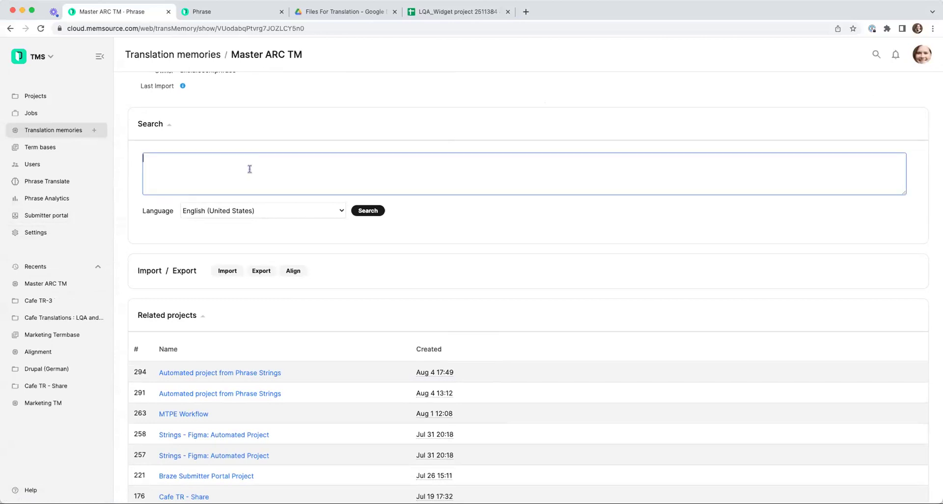
{"action": "type", "text": "translation"}
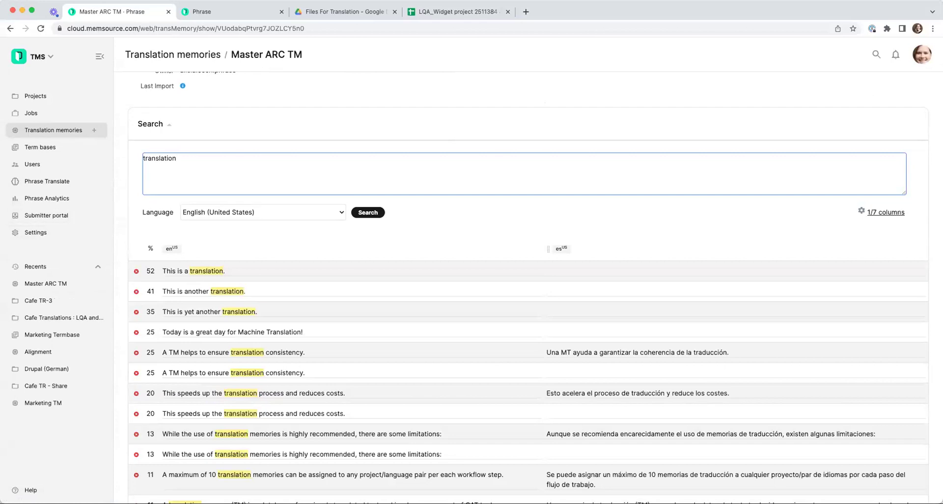
Display all target language columns in the search results and look through the translations in each language
{"action": "scroll", "coordinate": [251, 170], "scroll_direction": "down", "scroll_amount": 3}
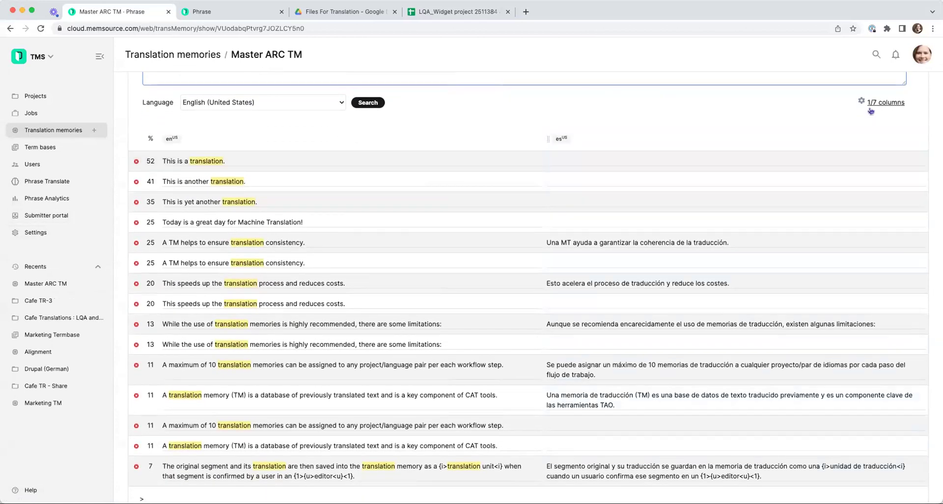
{"action": "left_click", "coordinate": [874, 103]}
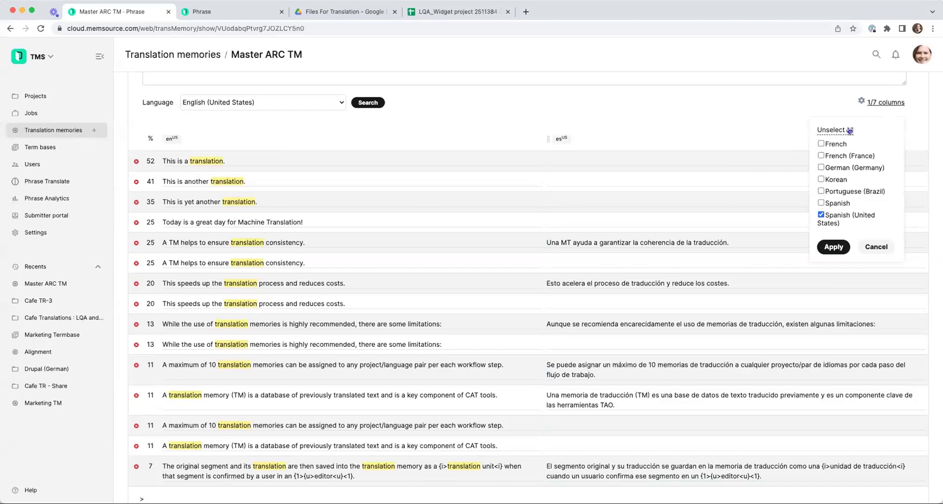
{"action": "left_click", "coordinate": [830, 130]}
{"action": "left_click", "coordinate": [834, 247]}
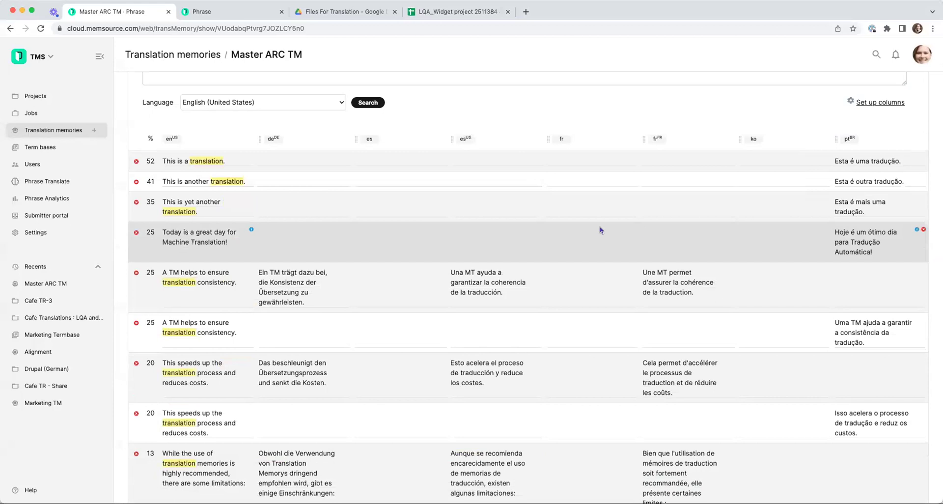
{"action": "scroll", "coordinate": [599, 227], "scroll_direction": "down", "scroll_amount": 1}
{"action": "scroll", "coordinate": [599, 229], "scroll_direction": "down", "scroll_amount": 5}
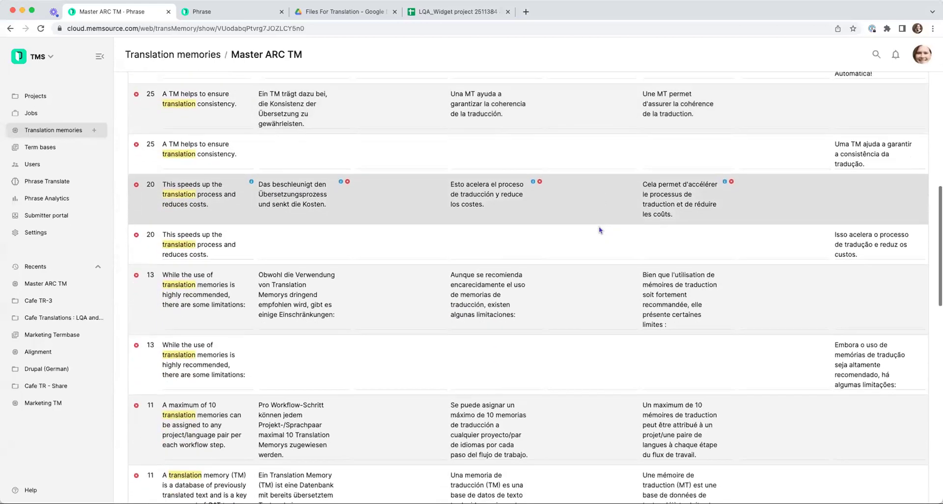
{"action": "scroll", "coordinate": [600, 229], "scroll_direction": "down", "scroll_amount": 1}
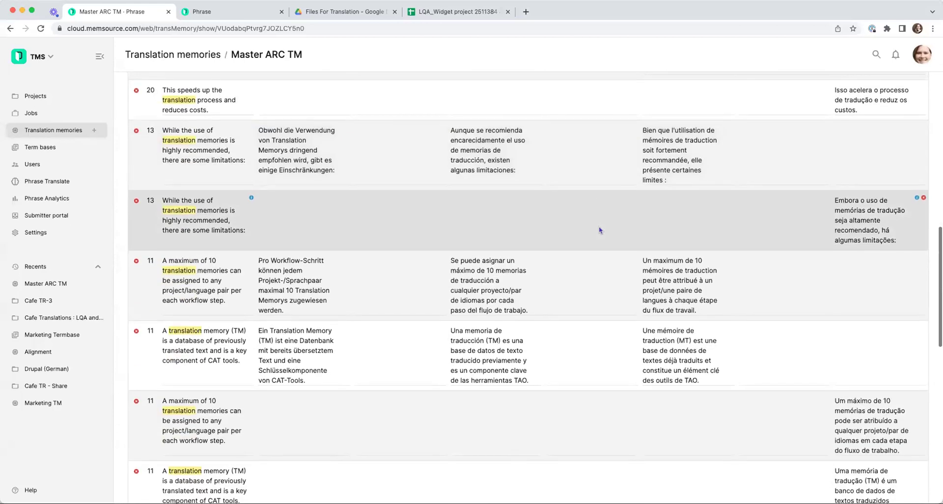
{"action": "scroll", "coordinate": [599, 230], "scroll_direction": "up", "scroll_amount": 3}
{"action": "scroll", "coordinate": [599, 226], "scroll_direction": "up", "scroll_amount": 6}
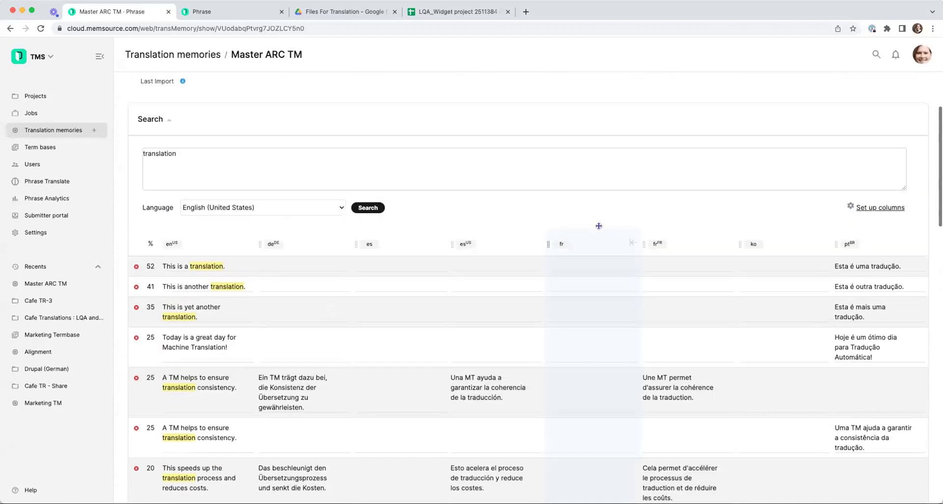
Limit the search results' target columns to Spanish (United States) only
{"action": "left_click", "coordinate": [895, 219]}
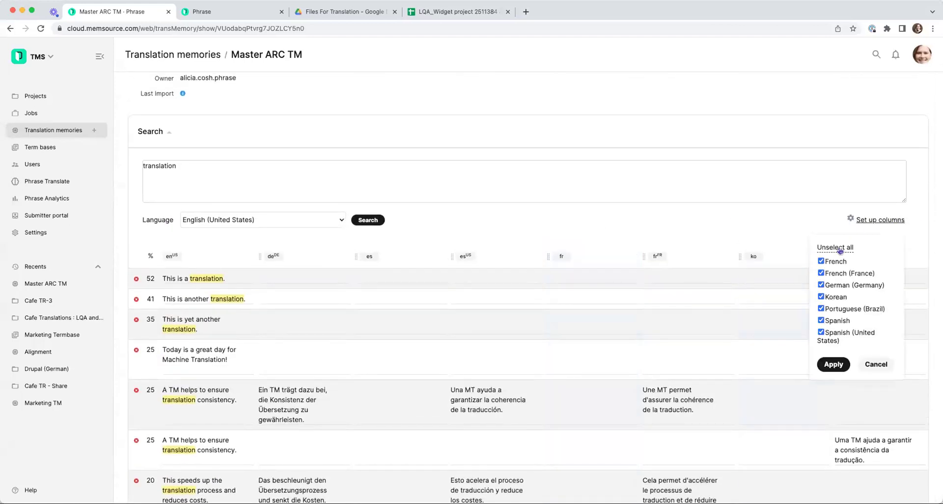
{"action": "left_click", "coordinate": [821, 332]}
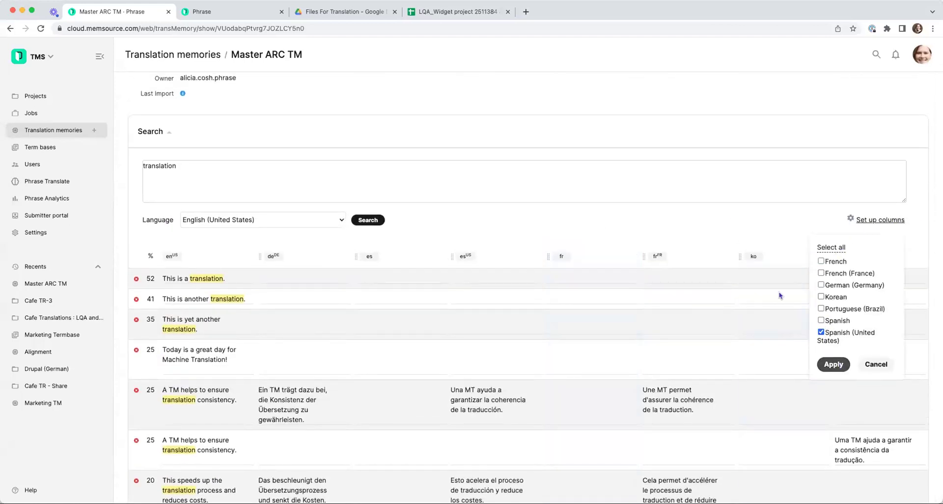
{"action": "left_click", "coordinate": [834, 364]}
View the details of the segment "A TM helps to ensure translation consistency." and open its first Spanish (United States) translation for editing
{"action": "scroll", "coordinate": [660, 214], "scroll_direction": "down", "scroll_amount": 3}
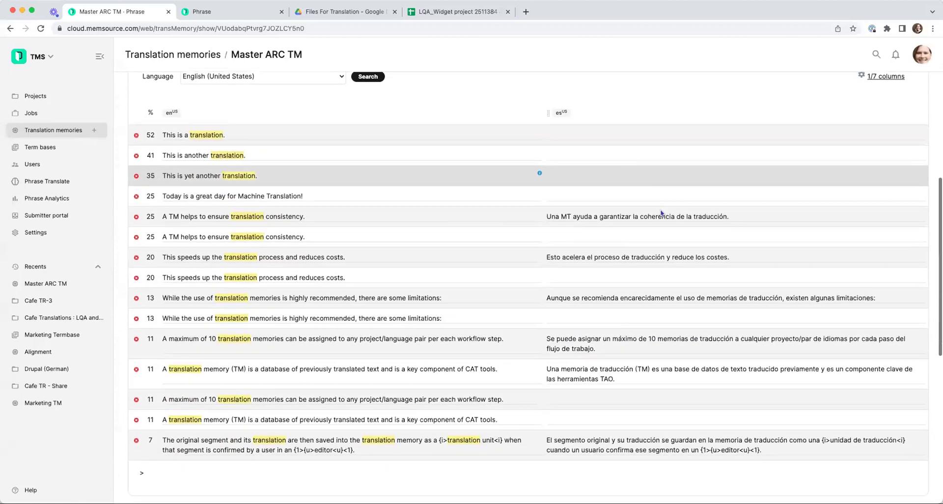
{"action": "mouse_move", "coordinate": [540, 215]}
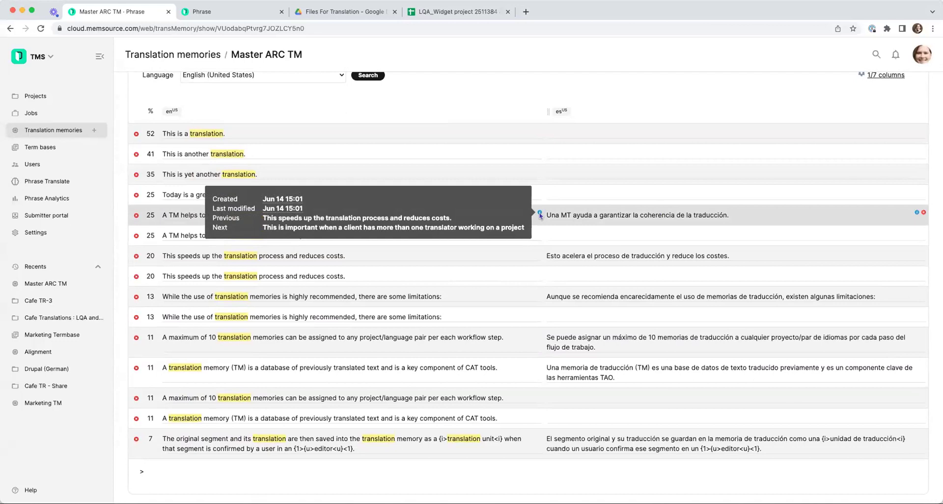
{"action": "left_click", "coordinate": [727, 217]}
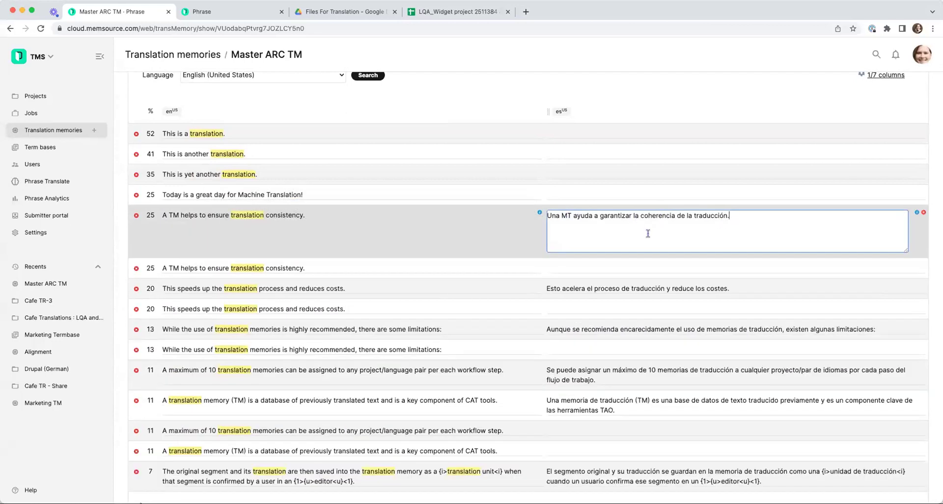
View the options for importing a file into the translation memory and close them without importing
{"action": "scroll", "coordinate": [648, 234], "scroll_direction": "down", "scroll_amount": 3}
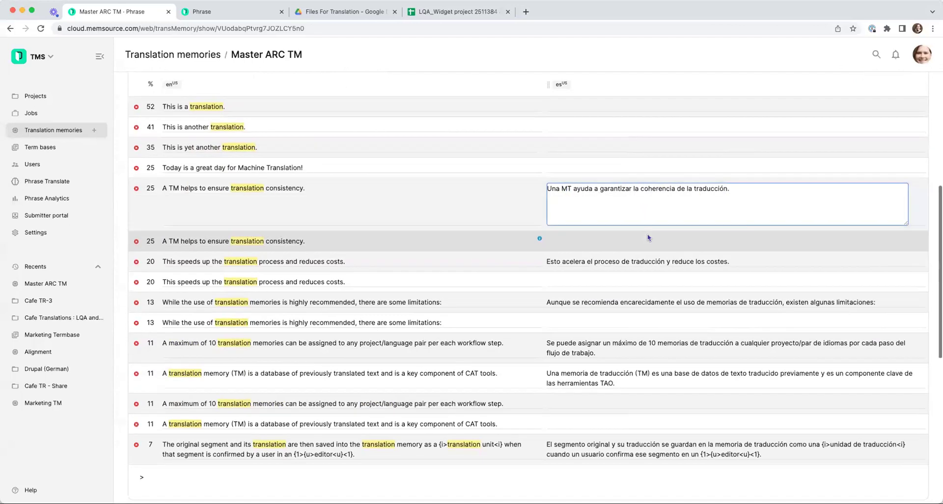
{"action": "scroll", "coordinate": [648, 237], "scroll_direction": "down", "scroll_amount": 5}
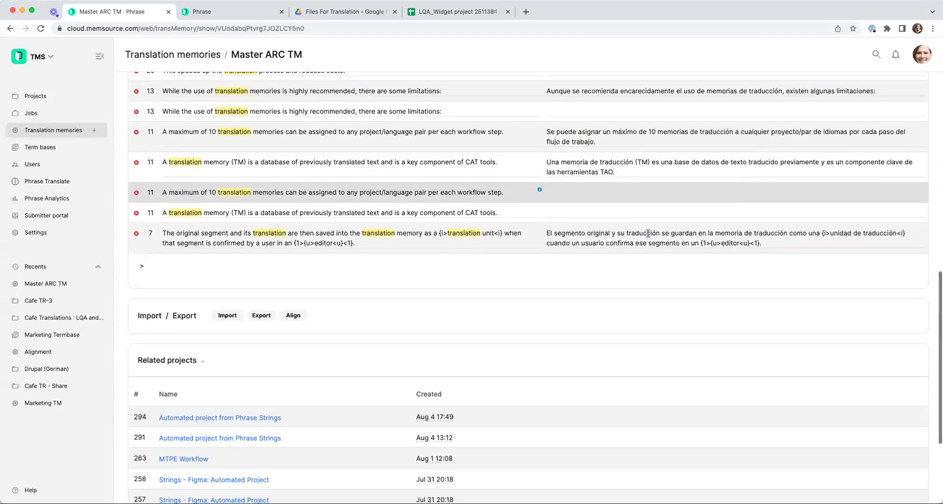
{"action": "scroll", "coordinate": [648, 238], "scroll_direction": "down", "scroll_amount": 1}
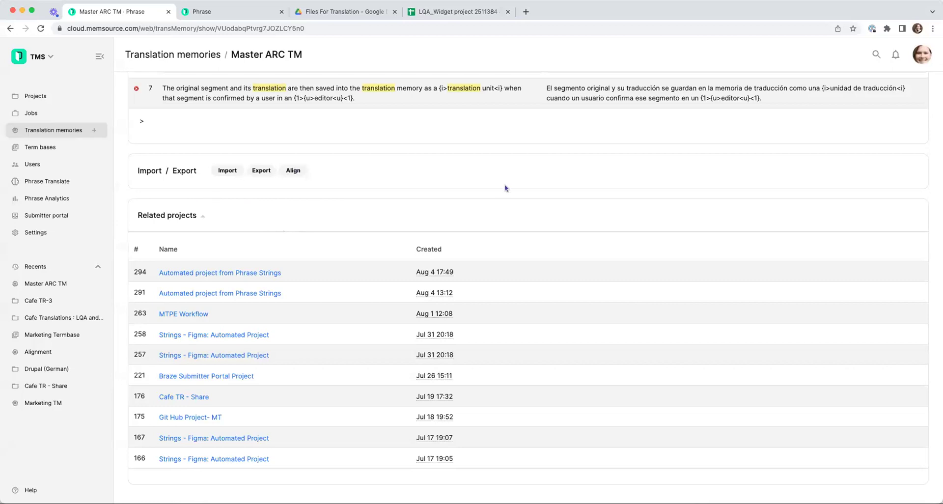
{"action": "left_click", "coordinate": [225, 173]}
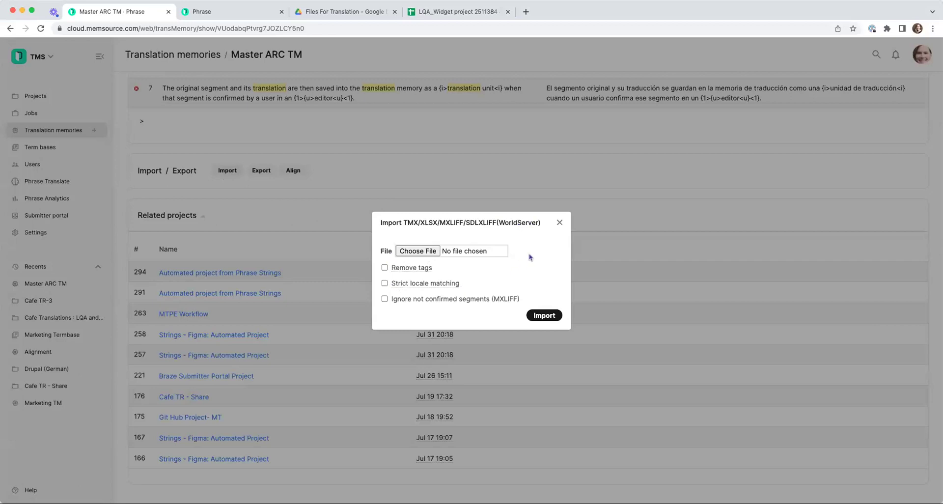
{"action": "left_click", "coordinate": [559, 222]}
Open the translation memory export settings and set the file format to Microsoft Excel (.xlsx)
{"action": "left_click", "coordinate": [270, 172]}
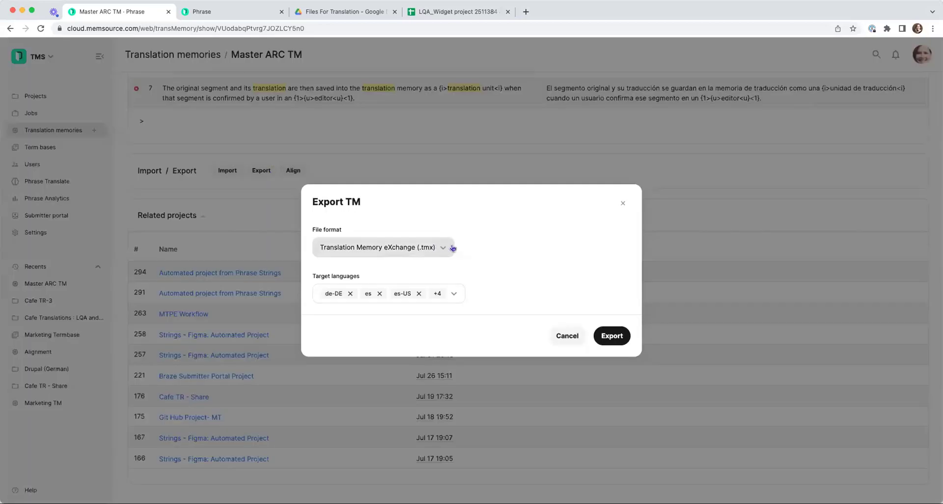
{"action": "left_click", "coordinate": [452, 248]}
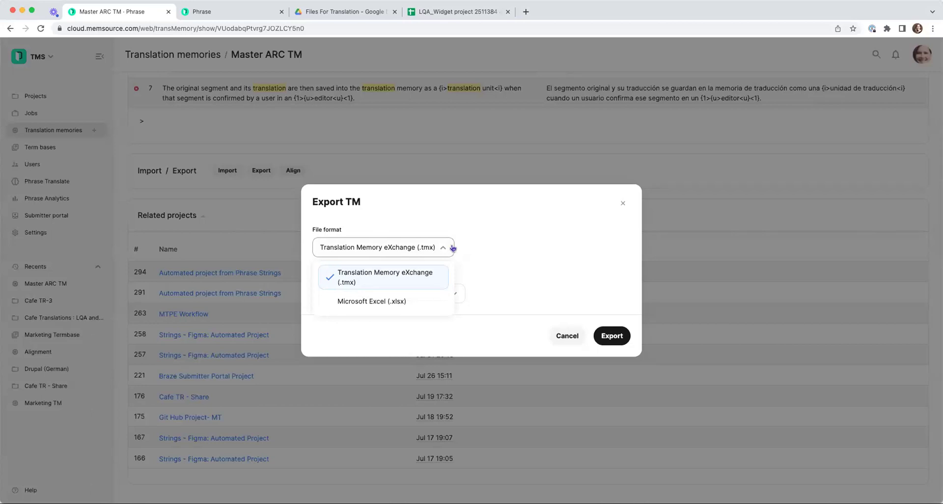
{"action": "left_click", "coordinate": [544, 250]}
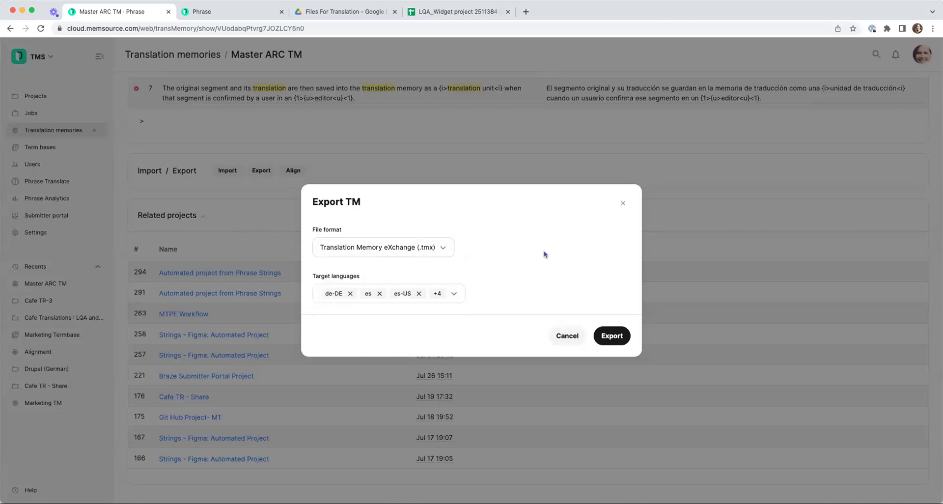
{"action": "left_click", "coordinate": [441, 247]}
{"action": "left_click", "coordinate": [381, 305]}
{"action": "left_click", "coordinate": [480, 253]}
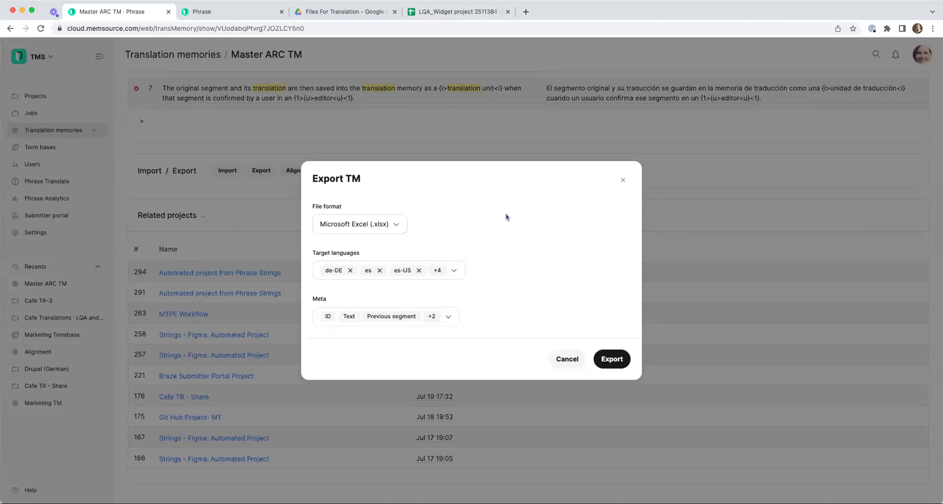
Review the target languages that can be included in the Excel export
{"action": "left_click", "coordinate": [454, 270]}
{"action": "scroll", "coordinate": [397, 319], "scroll_direction": "down", "scroll_amount": 2}
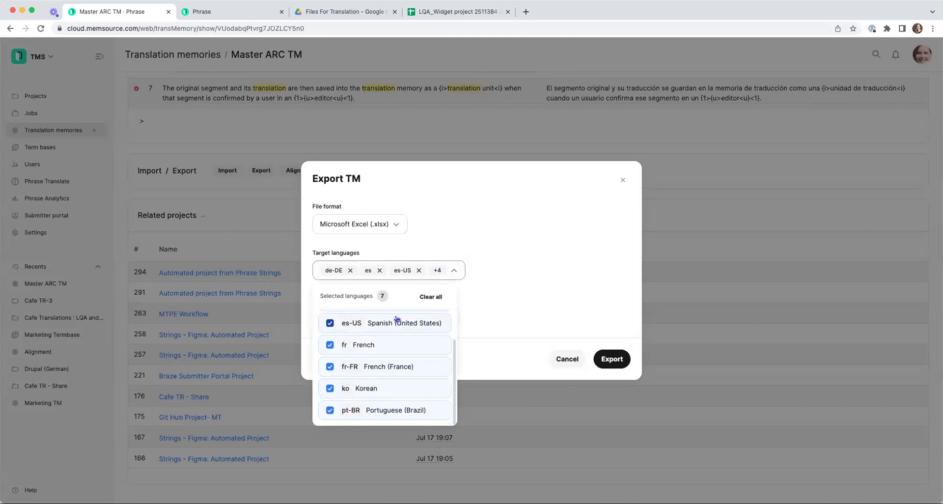
{"action": "scroll", "coordinate": [397, 319], "scroll_direction": "up", "scroll_amount": 2}
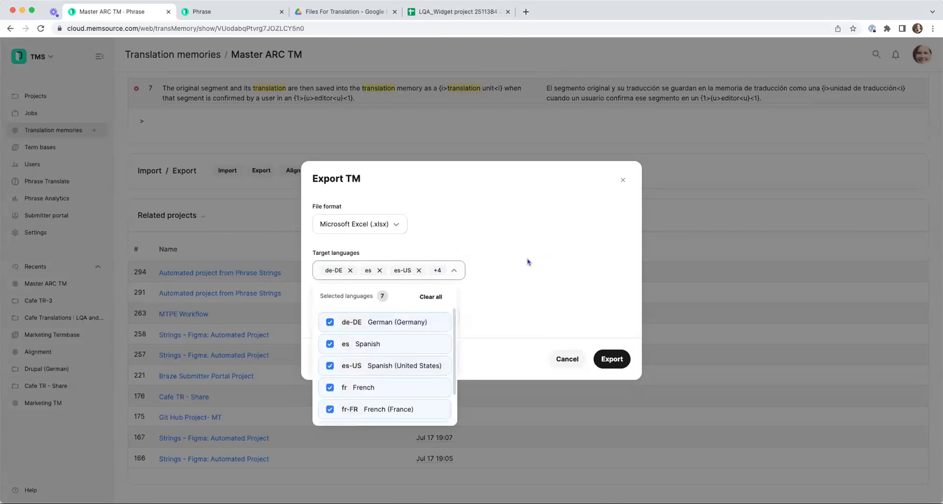
{"action": "left_click", "coordinate": [529, 262]}
Review the metadata fields available for the Excel export and close the export settings without exporting
{"action": "left_click", "coordinate": [448, 317]}
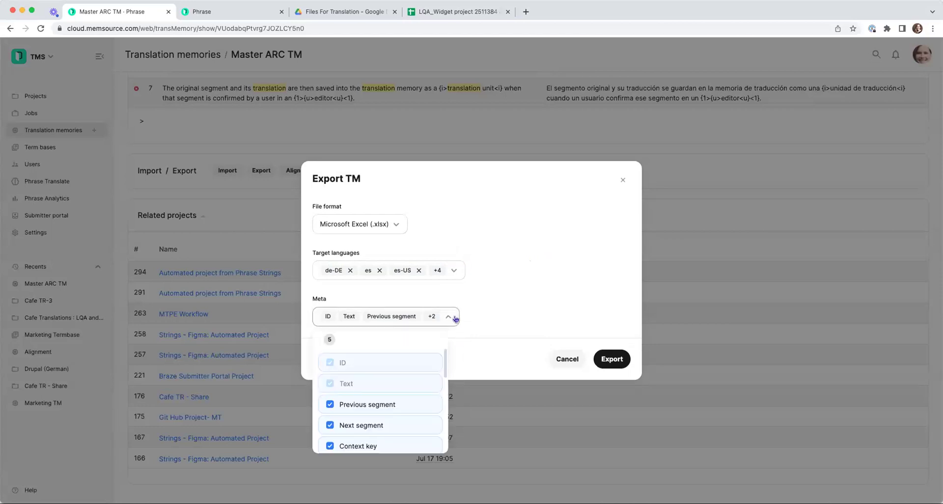
{"action": "scroll", "coordinate": [404, 361], "scroll_direction": "down", "scroll_amount": 2}
{"action": "scroll", "coordinate": [406, 363], "scroll_direction": "down", "scroll_amount": 4}
{"action": "scroll", "coordinate": [406, 363], "scroll_direction": "up", "scroll_amount": 2}
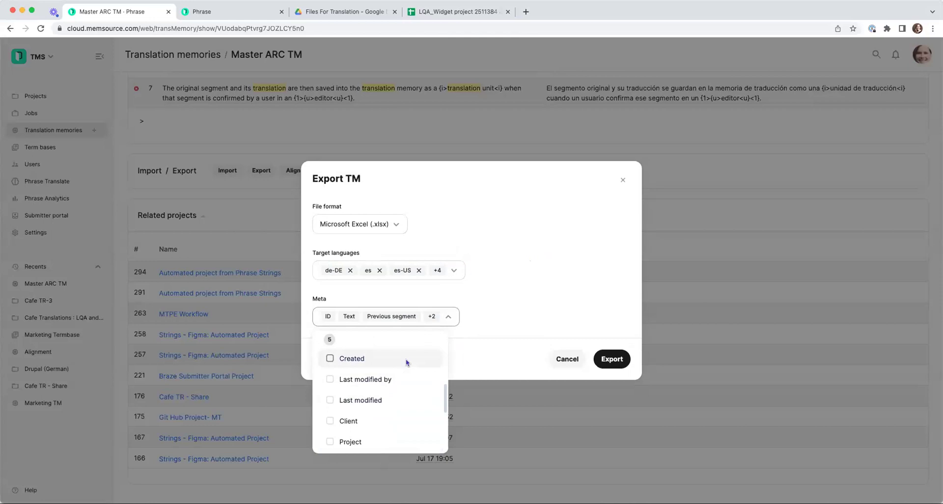
{"action": "scroll", "coordinate": [406, 362], "scroll_direction": "down", "scroll_amount": 2}
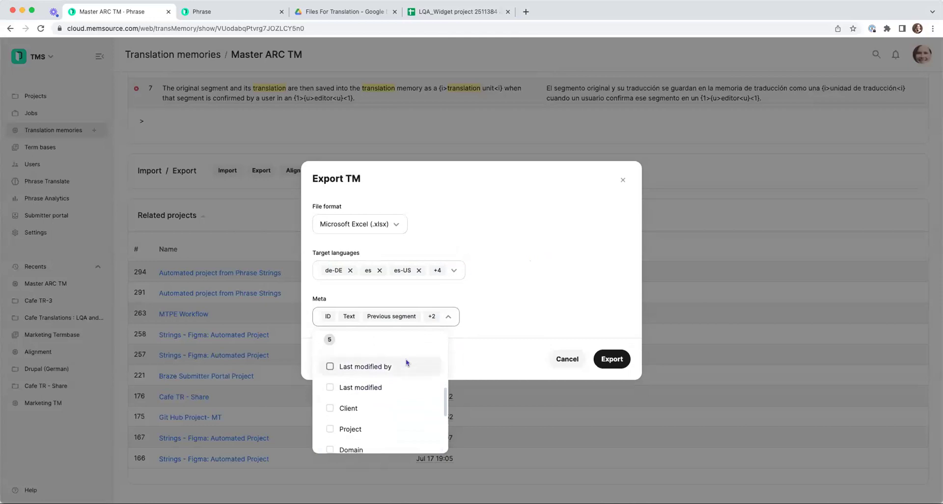
{"action": "scroll", "coordinate": [393, 365], "scroll_direction": "down", "scroll_amount": 1}
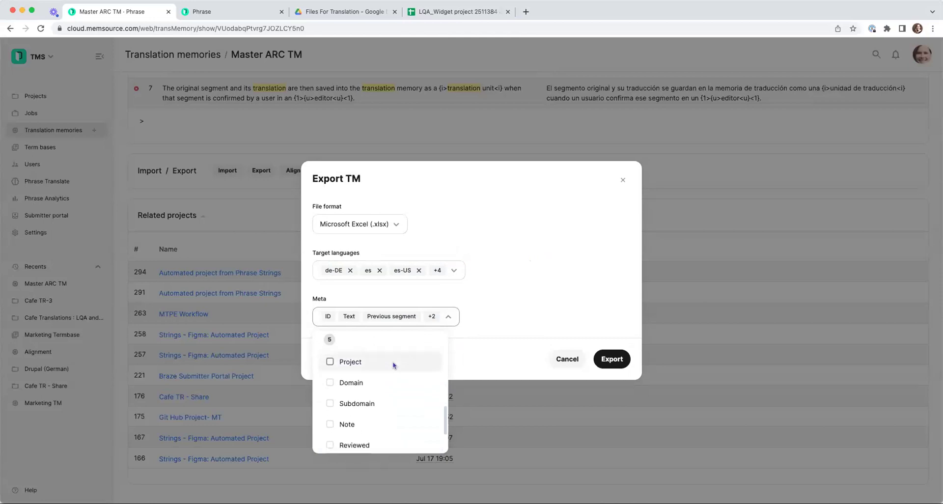
{"action": "scroll", "coordinate": [394, 384], "scroll_direction": "down", "scroll_amount": 3}
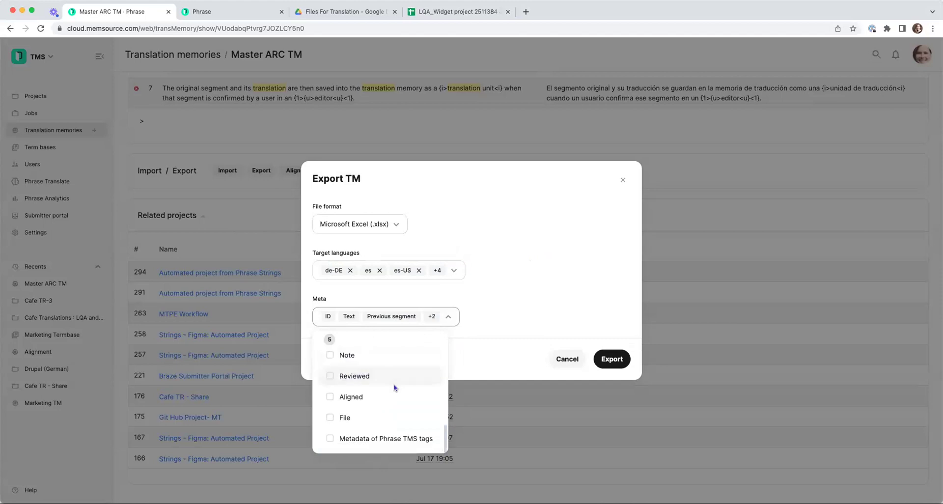
{"action": "left_click", "coordinate": [628, 365]}
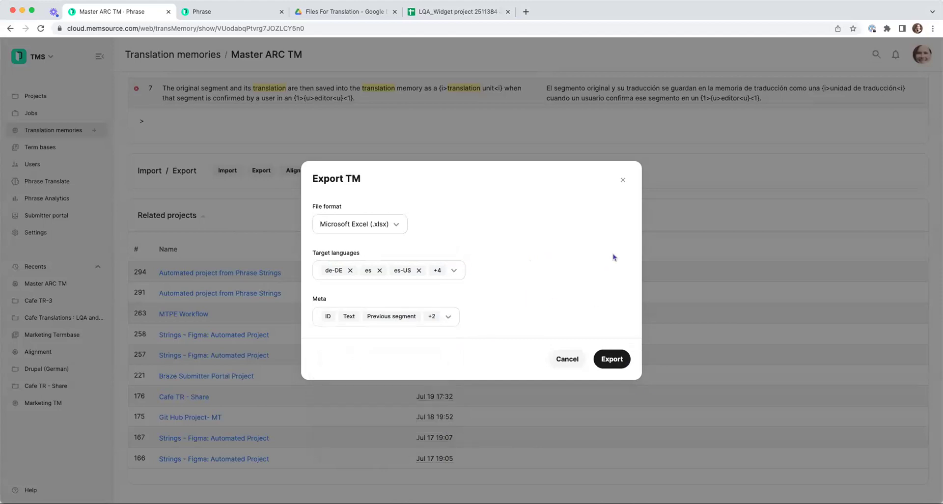
{"action": "left_click", "coordinate": [622, 181]}
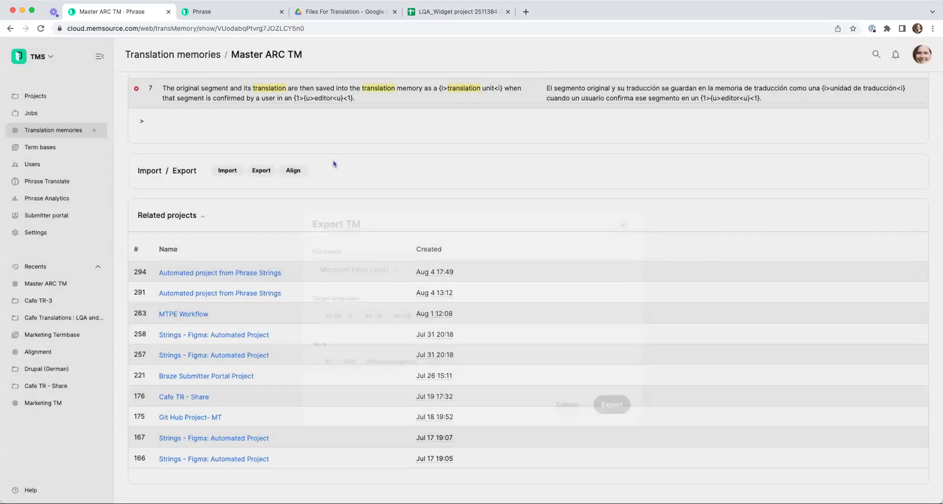
Open the translation memory's alignment settings and view the available translation languages
{"action": "left_click", "coordinate": [292, 171]}
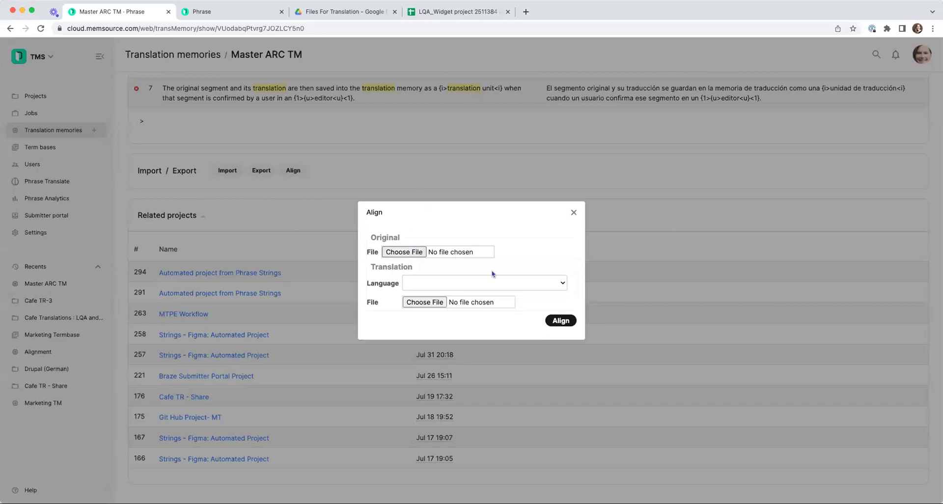
{"action": "left_click", "coordinate": [544, 282]}
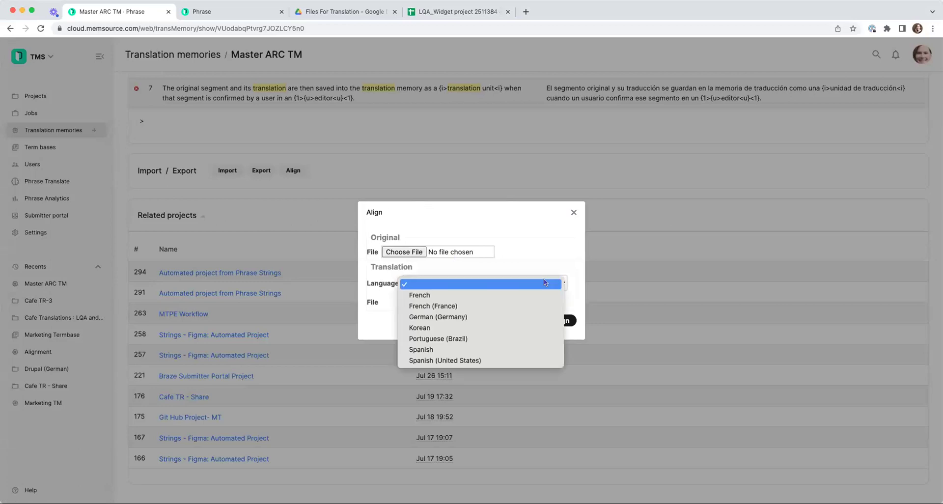
{"action": "left_click", "coordinate": [414, 252]}
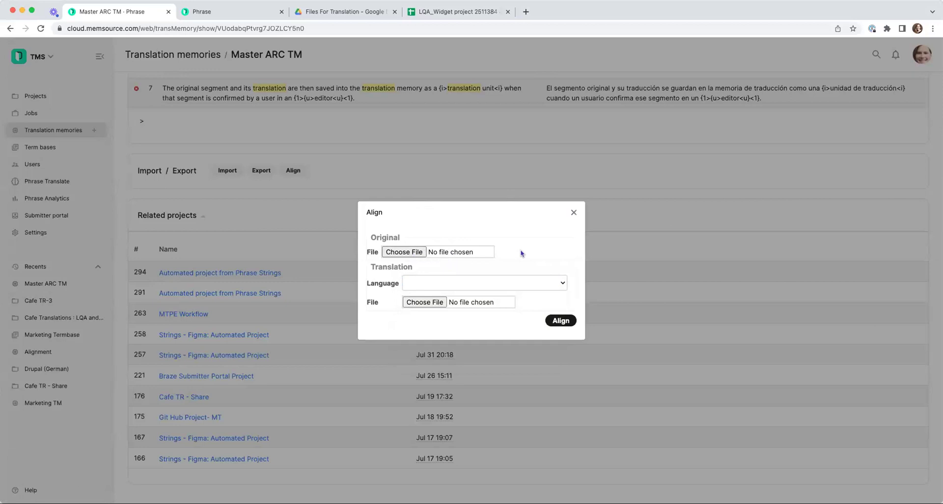
Close the alignment settings without aligning and open the Marketing Termbase from the term bases
{"action": "left_click", "coordinate": [574, 213]}
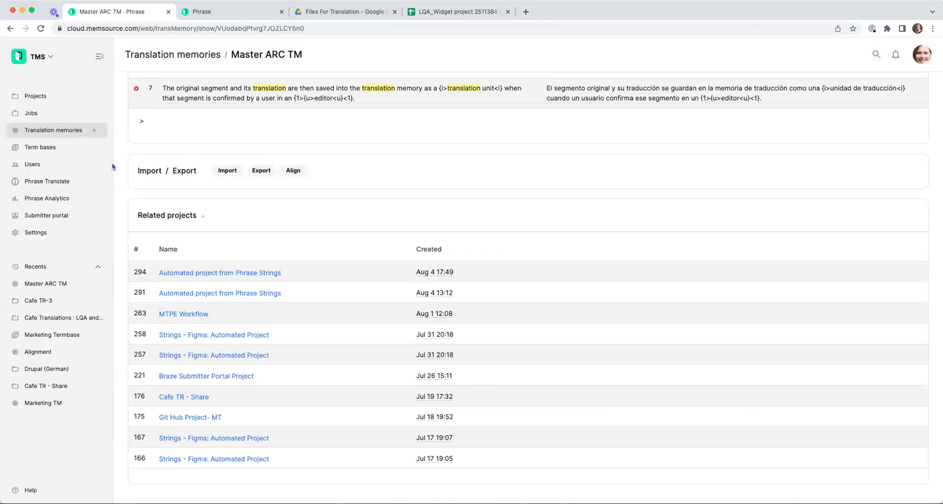
{"action": "left_click", "coordinate": [56, 154]}
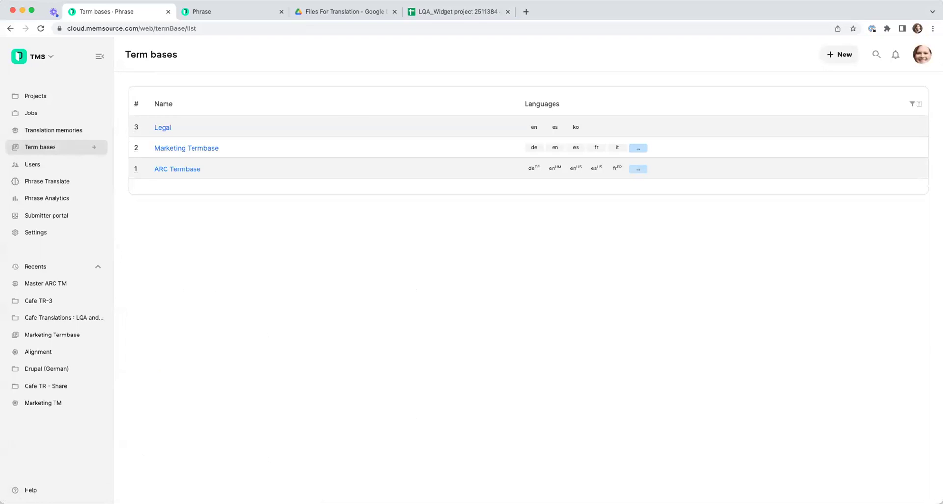
{"action": "left_click", "coordinate": [193, 150]}
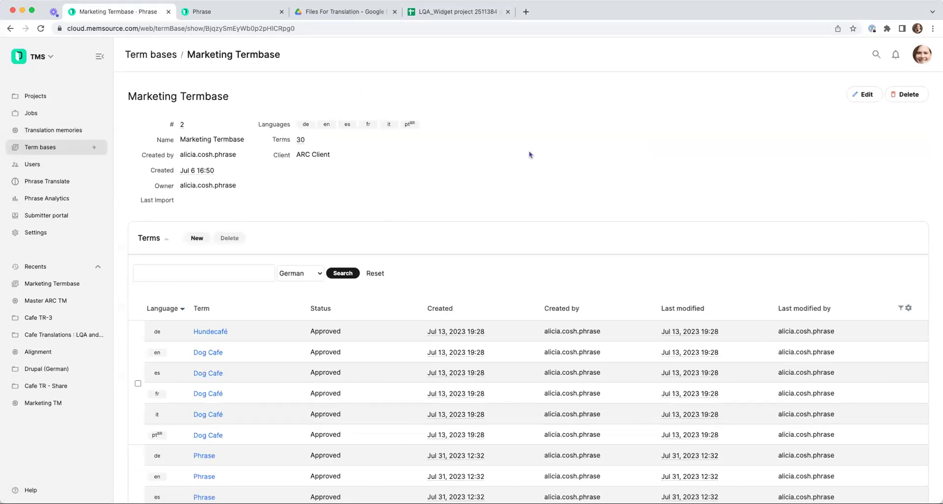
Search the Marketing Termbase for the English term "chocolate" and view its entries in each language
{"action": "scroll", "coordinate": [529, 155], "scroll_direction": "down", "scroll_amount": 4}
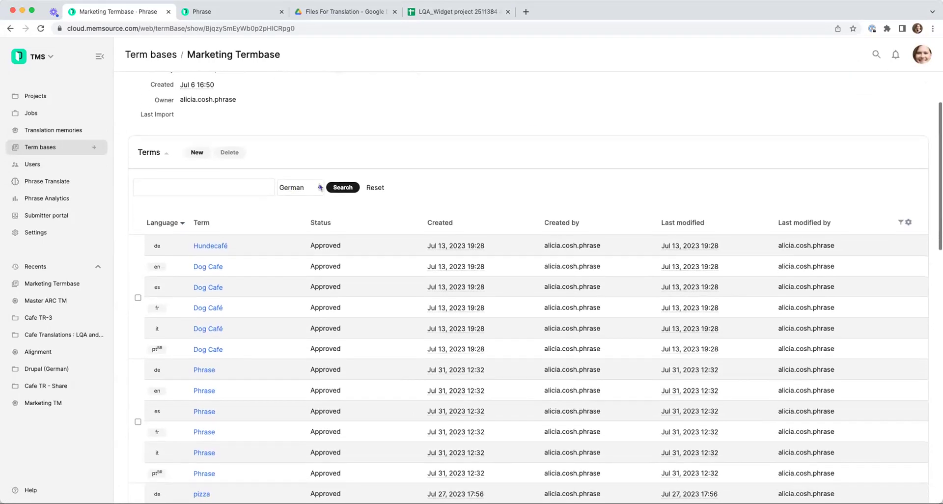
{"action": "left_click", "coordinate": [319, 188]}
{"action": "left_click", "coordinate": [295, 166]}
{"action": "left_click", "coordinate": [215, 192]}
{"action": "type", "text": "chocola"}
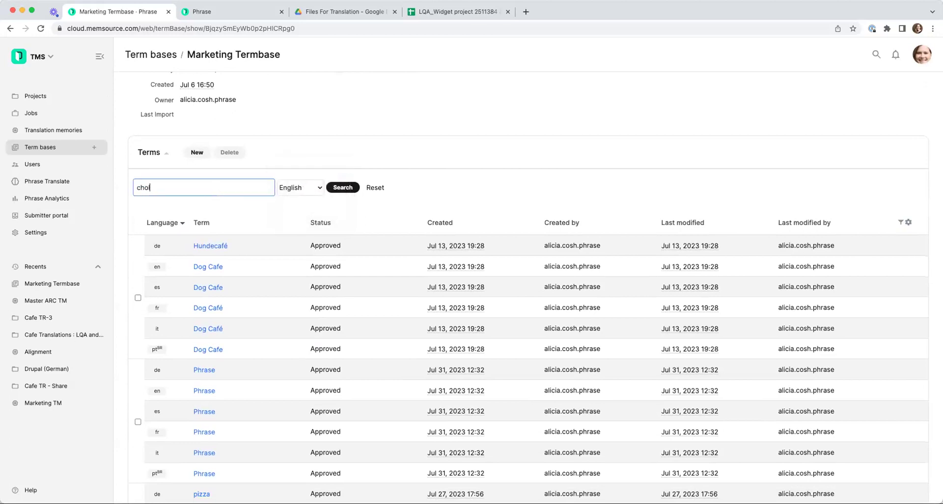
{"action": "type", "text": "te"}
{"action": "key", "text": "Return"}
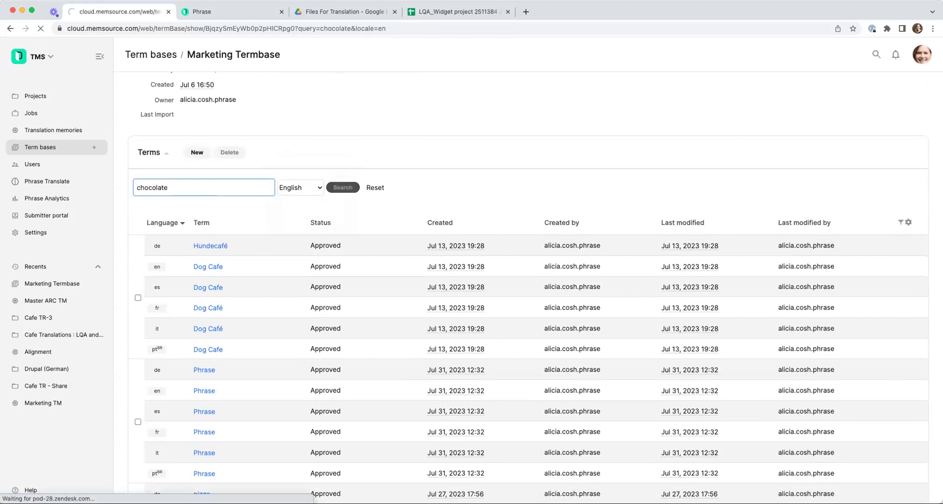
{"action": "scroll", "coordinate": [600, 187], "scroll_direction": "down", "scroll_amount": 3}
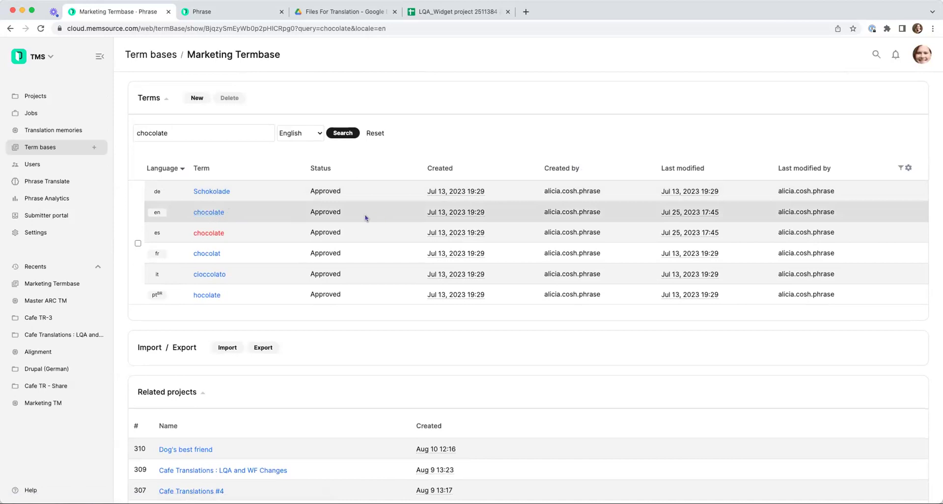
Open the entry form for a new term and view its fields for each language
{"action": "scroll", "coordinate": [355, 212], "scroll_direction": "up", "scroll_amount": 5}
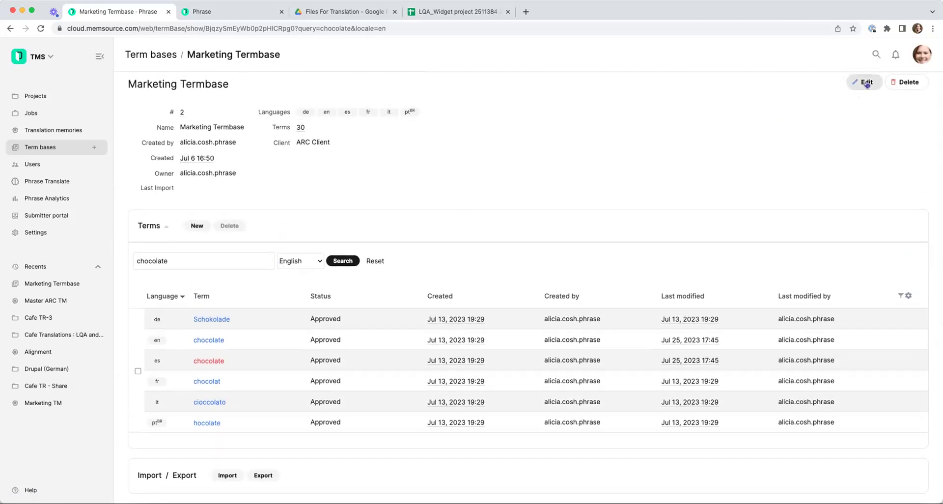
{"action": "left_click", "coordinate": [197, 225]}
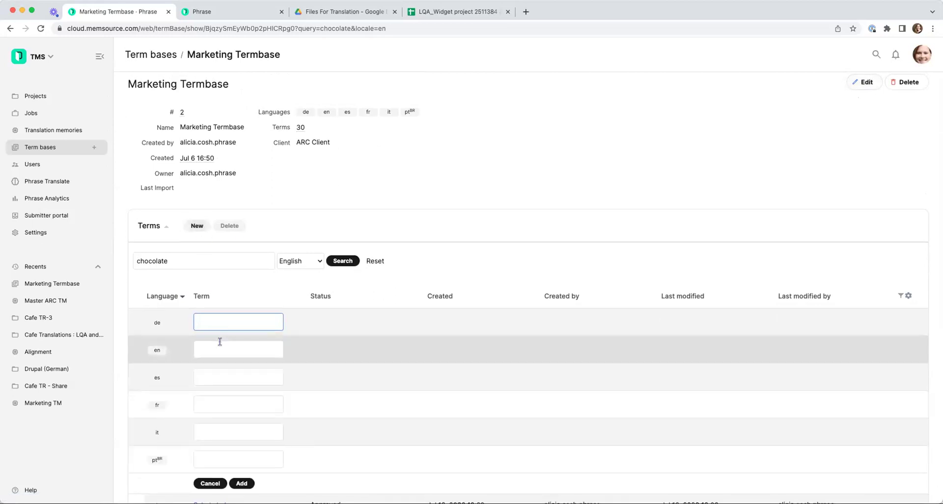
{"action": "scroll", "coordinate": [246, 241], "scroll_direction": "down", "scroll_amount": 10}
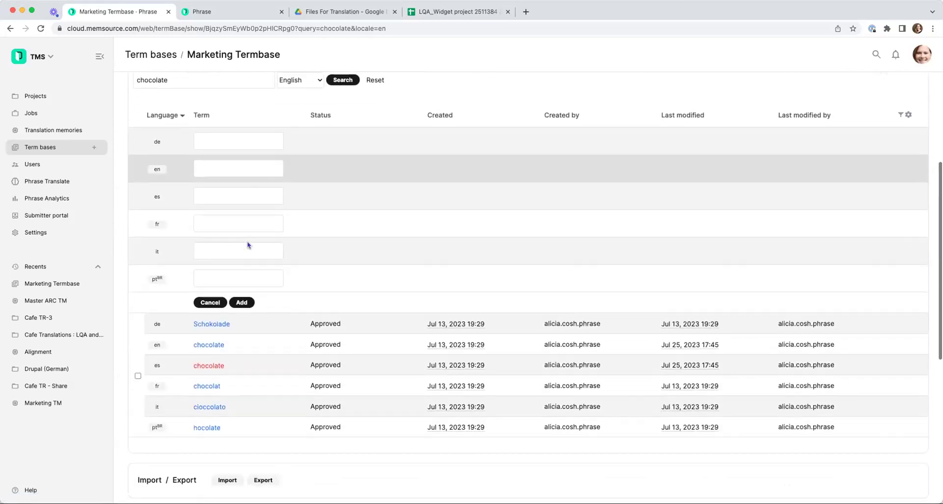
Open the English term "chocolate" for editing and review its attributes and available status options
{"action": "left_click", "coordinate": [215, 267]}
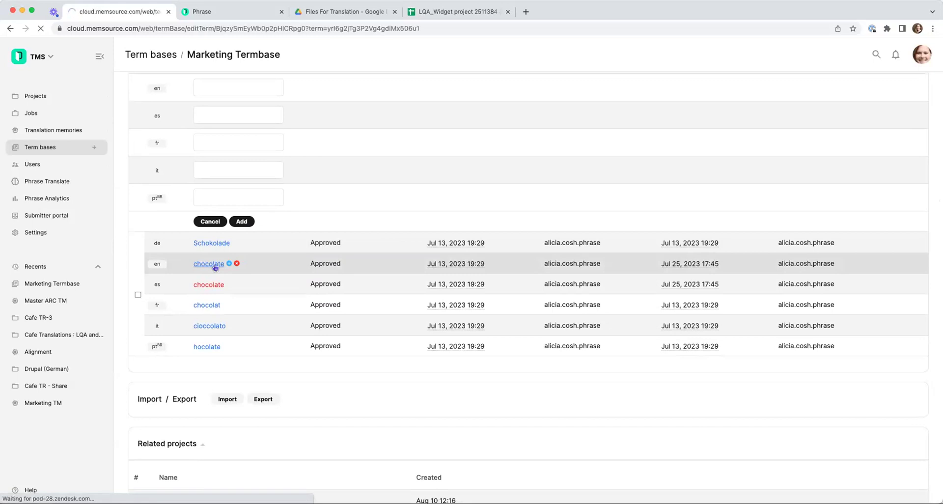
{"action": "scroll", "coordinate": [216, 268], "scroll_direction": "down", "scroll_amount": 5}
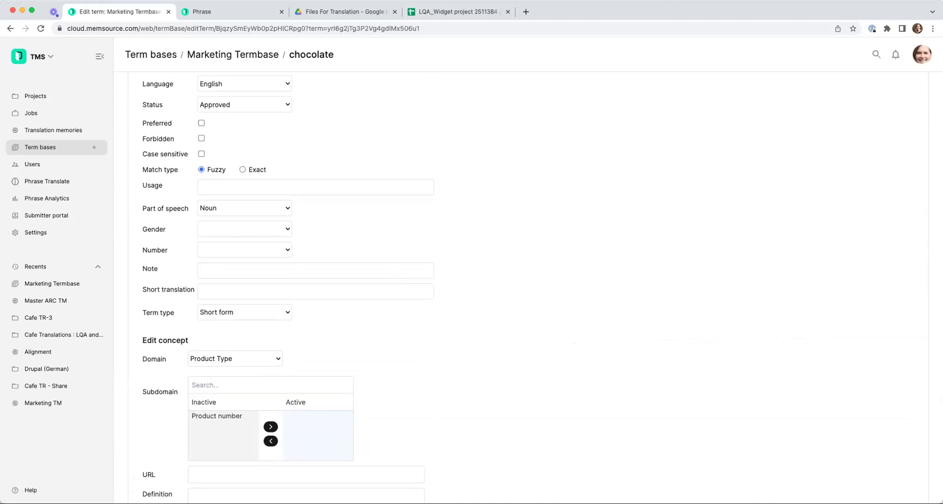
{"action": "scroll", "coordinate": [426, 194], "scroll_direction": "up", "scroll_amount": 2}
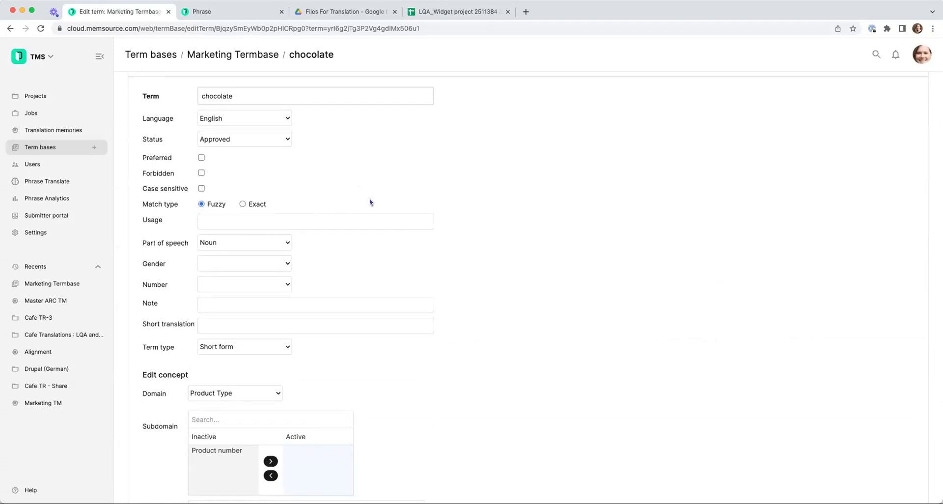
{"action": "left_click", "coordinate": [287, 139]}
{"action": "left_click", "coordinate": [287, 139]}
{"action": "scroll", "coordinate": [236, 176], "scroll_direction": "down", "scroll_amount": 4}
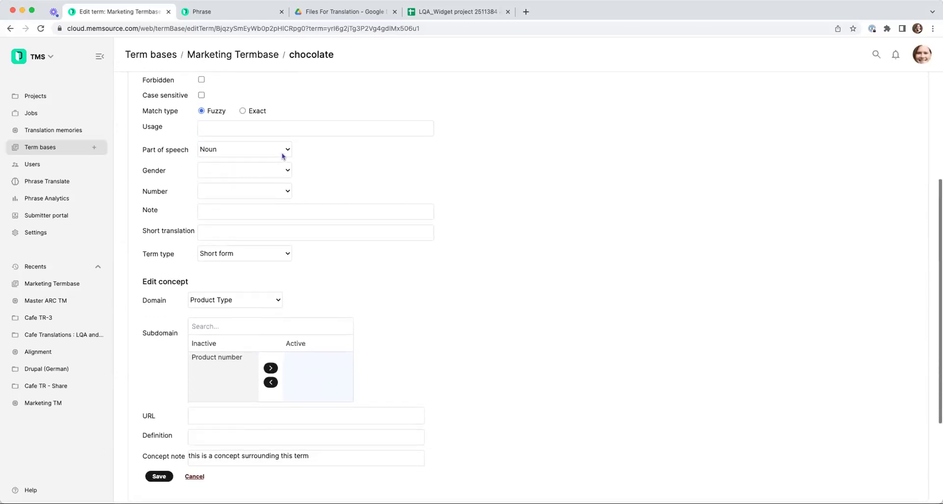
Review the part of speech, gender and number options available for the term
{"action": "left_click", "coordinate": [283, 157]}
{"action": "left_click", "coordinate": [349, 165]}
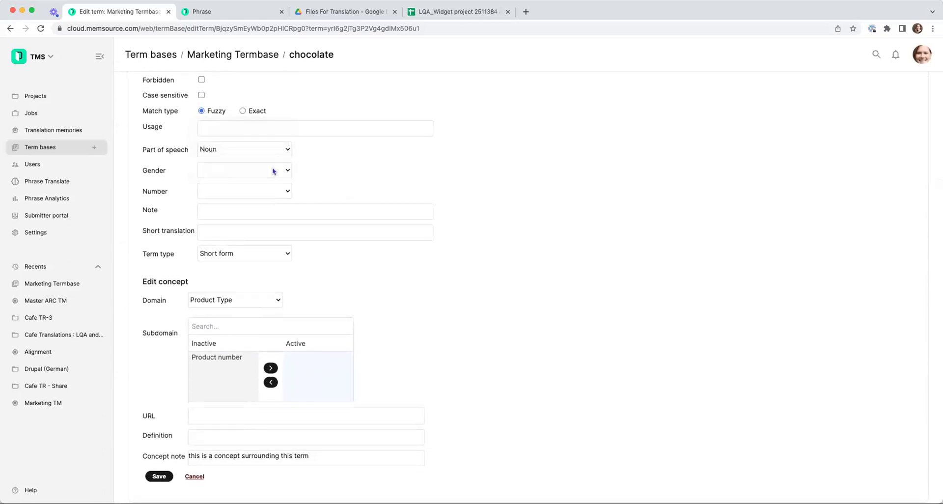
{"action": "left_click", "coordinate": [274, 171]}
{"action": "left_click", "coordinate": [338, 167]}
{"action": "left_click", "coordinate": [264, 187]}
{"action": "left_click", "coordinate": [336, 180]}
Review the term's concept fields and details, and return to the Marketing Termbase without saving
{"action": "scroll", "coordinate": [316, 225], "scroll_direction": "down", "scroll_amount": 5}
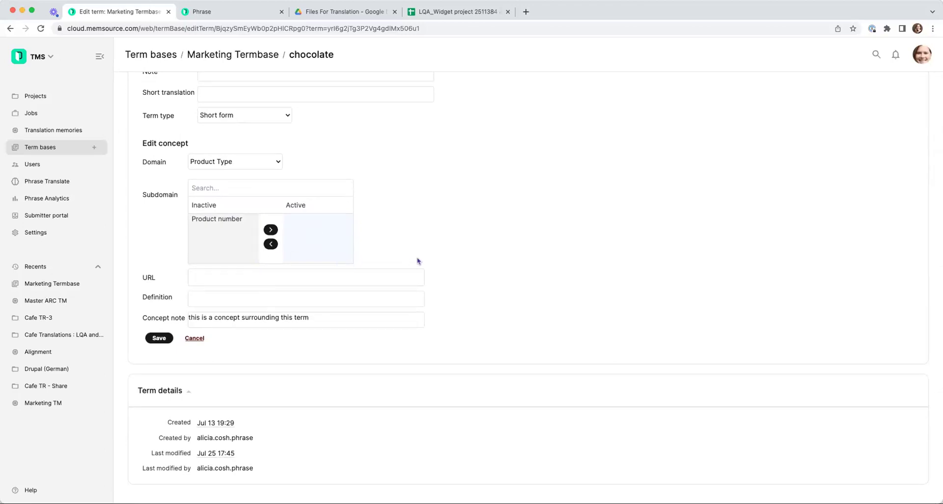
{"action": "scroll", "coordinate": [419, 260], "scroll_direction": "up", "scroll_amount": 3}
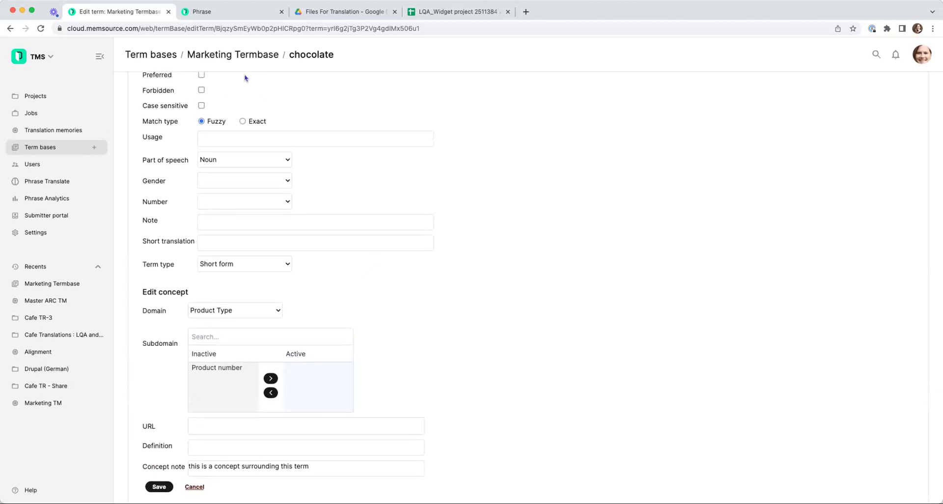
{"action": "left_click", "coordinate": [252, 55]}
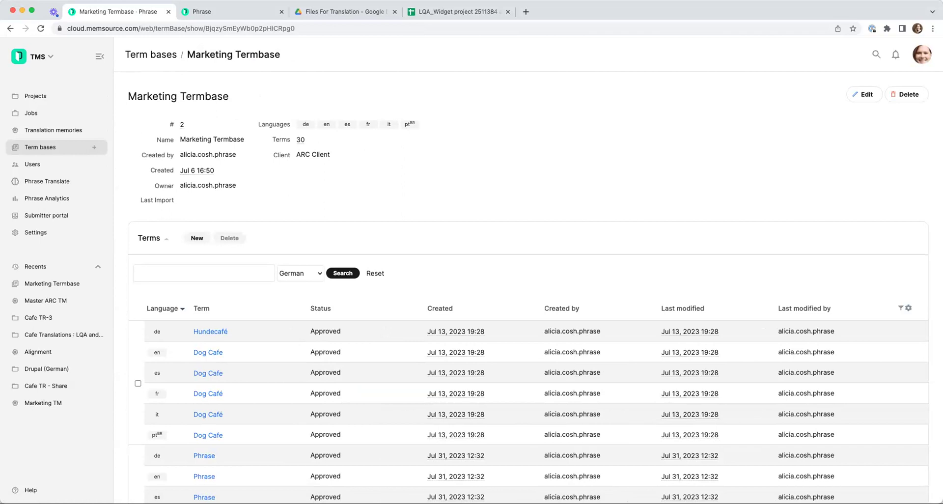
Look through the TMS settings categories and open the machine translation engines settings
{"action": "left_click", "coordinate": [47, 234]}
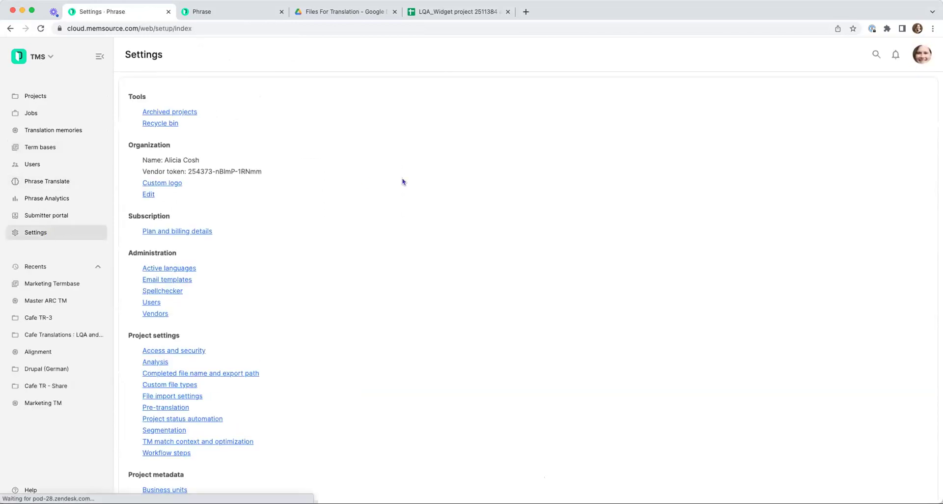
{"action": "scroll", "coordinate": [403, 181], "scroll_direction": "down", "scroll_amount": 5}
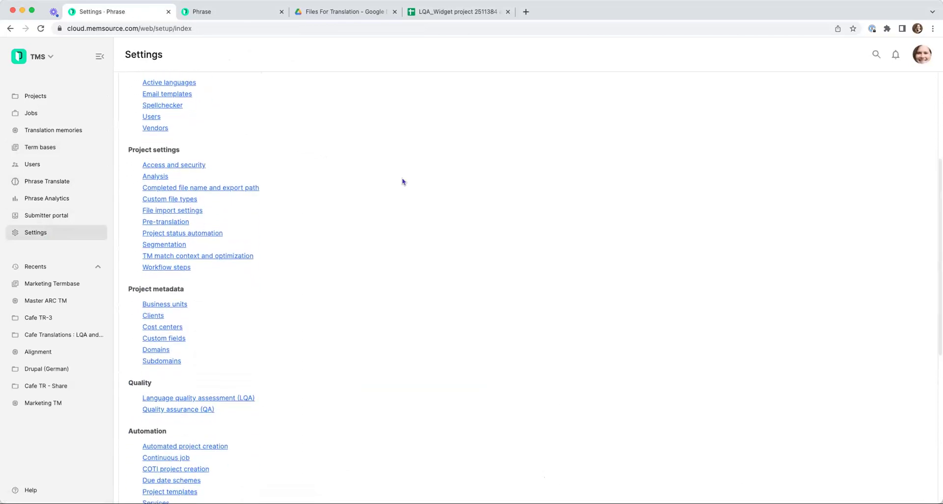
{"action": "scroll", "coordinate": [402, 182], "scroll_direction": "down", "scroll_amount": 8}
{"action": "scroll", "coordinate": [403, 183], "scroll_direction": "up", "scroll_amount": 2}
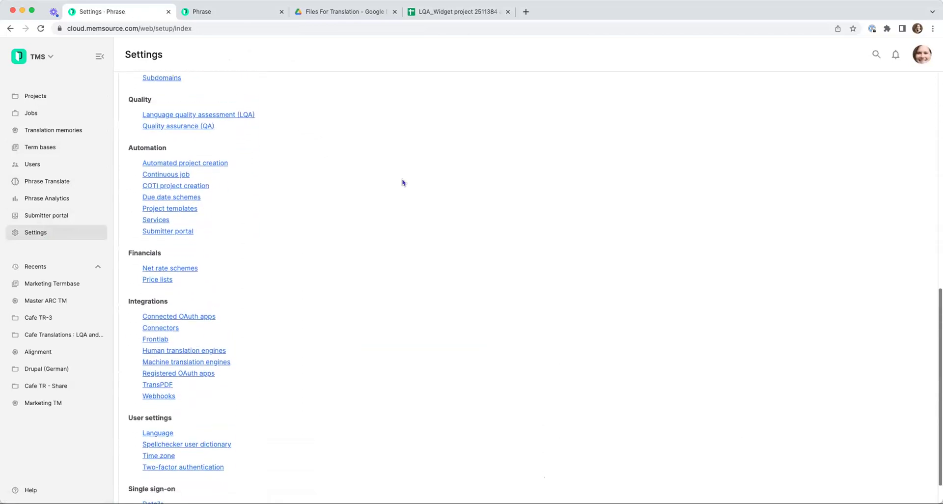
{"action": "left_click", "coordinate": [206, 369]}
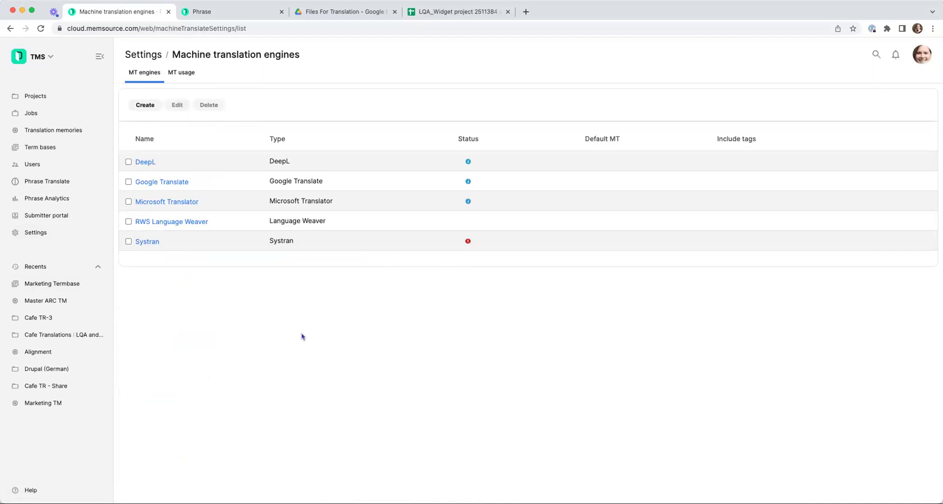
Review the available machine translation engine types and open the creation form for a CrossLang engine
{"action": "left_click", "coordinate": [149, 105]}
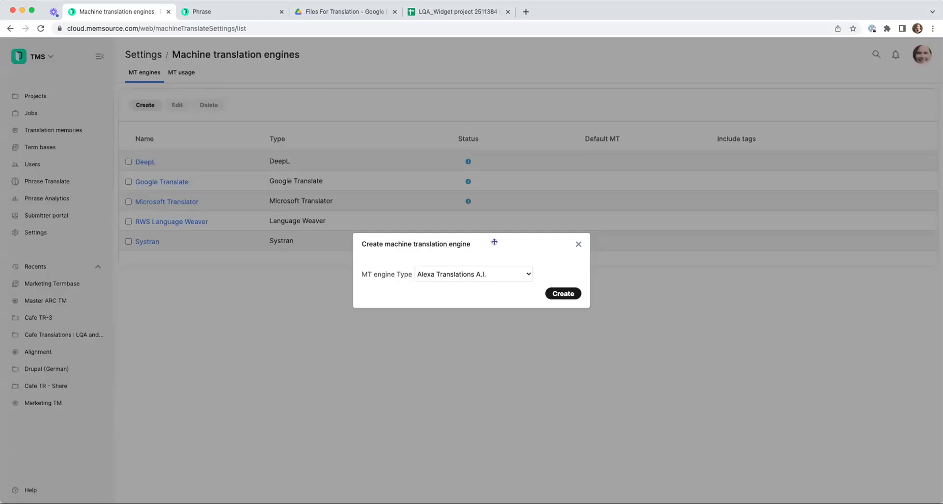
{"action": "left_click", "coordinate": [521, 276]}
{"action": "scroll", "coordinate": [496, 352], "scroll_direction": "down", "scroll_amount": 5}
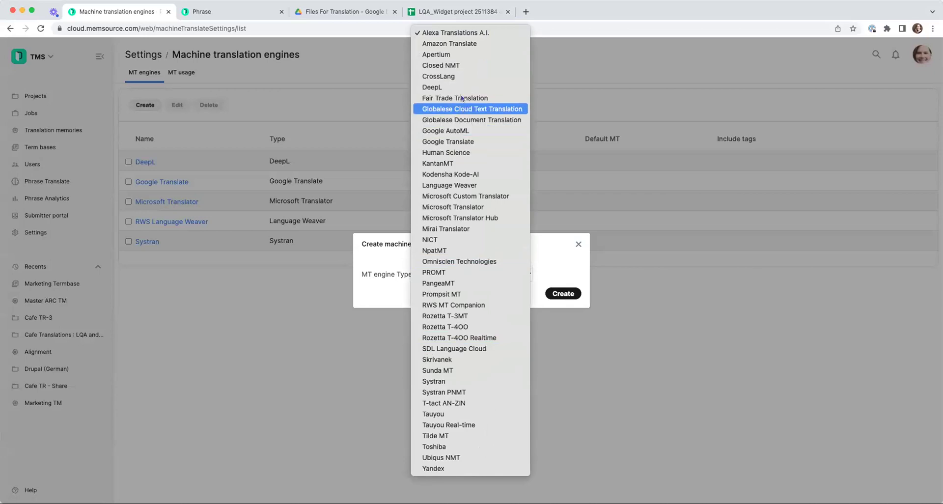
{"action": "left_click", "coordinate": [465, 77]}
{"action": "left_click", "coordinate": [564, 294]}
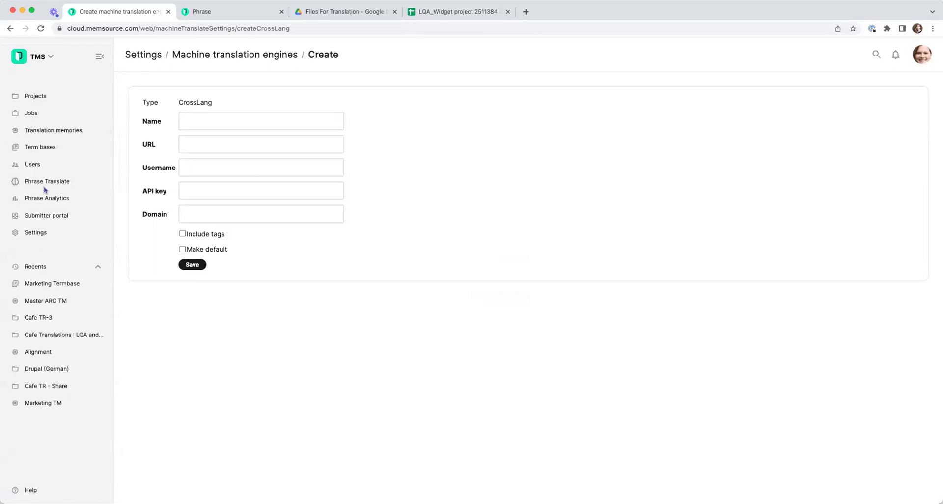
Go to Phrase Translate and open the default Phrase Translate profile
{"action": "left_click", "coordinate": [60, 182]}
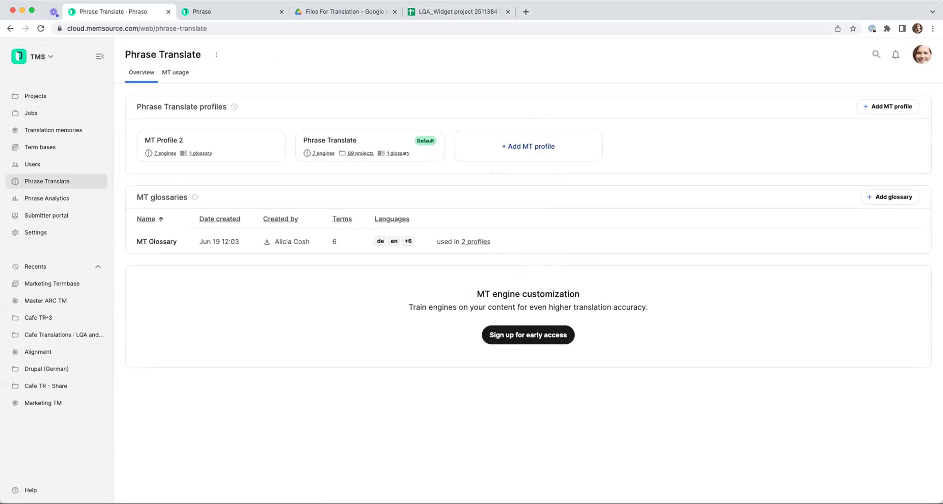
{"action": "mouse_move", "coordinate": [333, 136]}
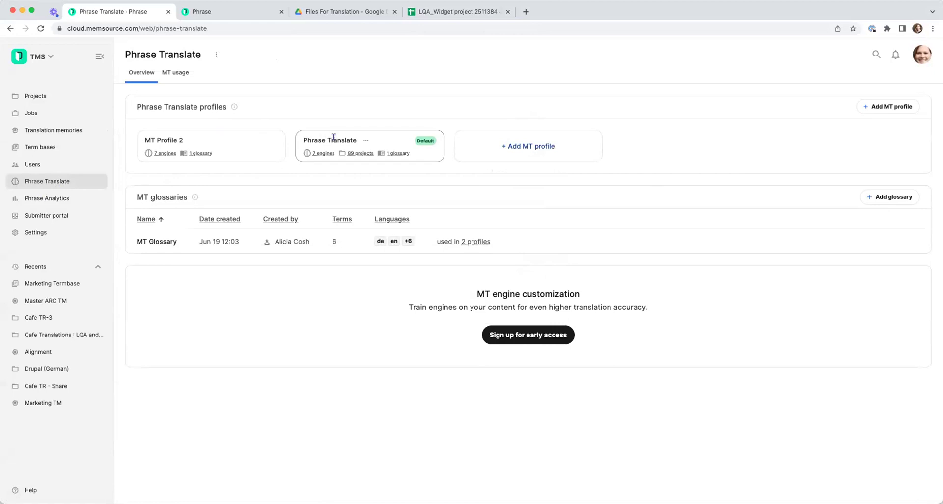
{"action": "left_click", "coordinate": [364, 143]}
{"action": "left_click", "coordinate": [401, 147]}
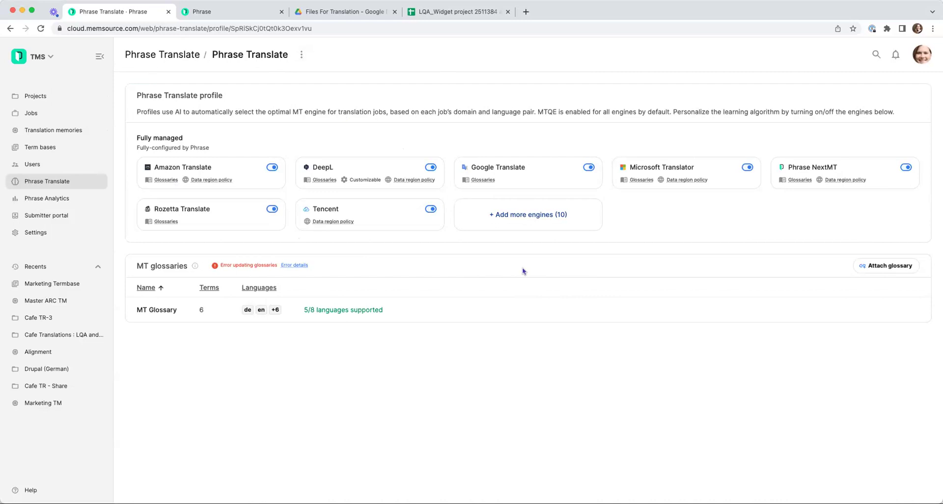
Turn the DeepL engine off and back on, and view the additional engines available without adding one
{"action": "left_click", "coordinate": [431, 167]}
{"action": "left_click", "coordinate": [432, 169]}
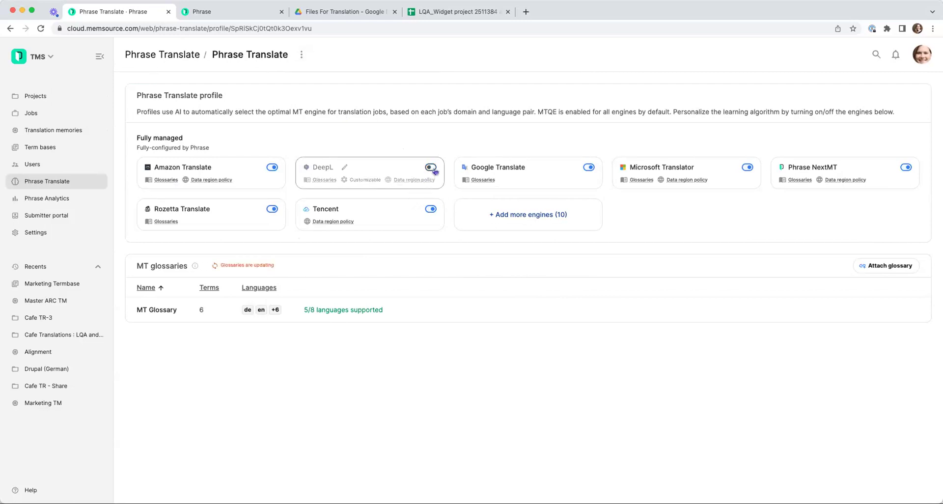
{"action": "mouse_move", "coordinate": [508, 205]}
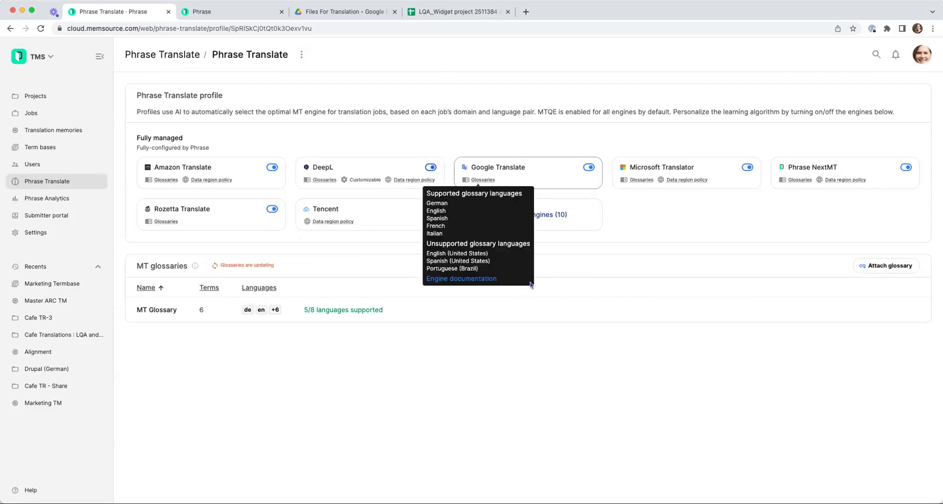
{"action": "left_click", "coordinate": [556, 219]}
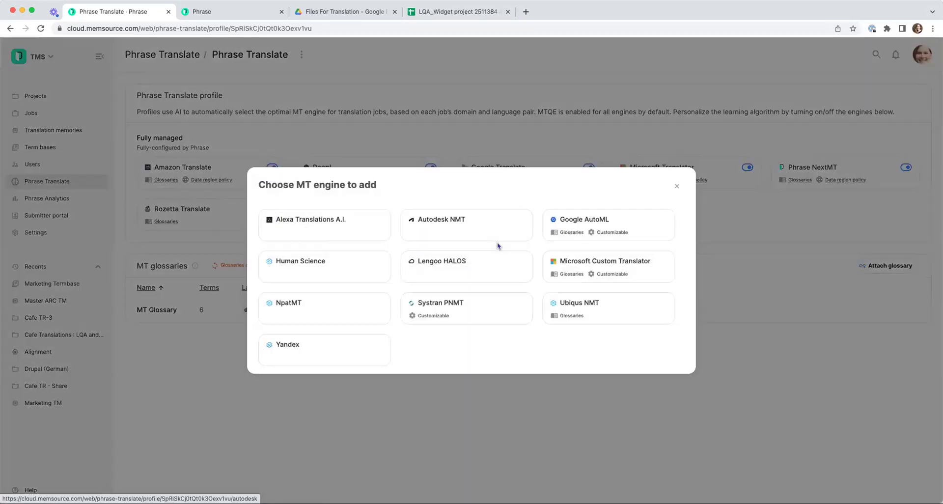
{"action": "left_click", "coordinate": [676, 187]}
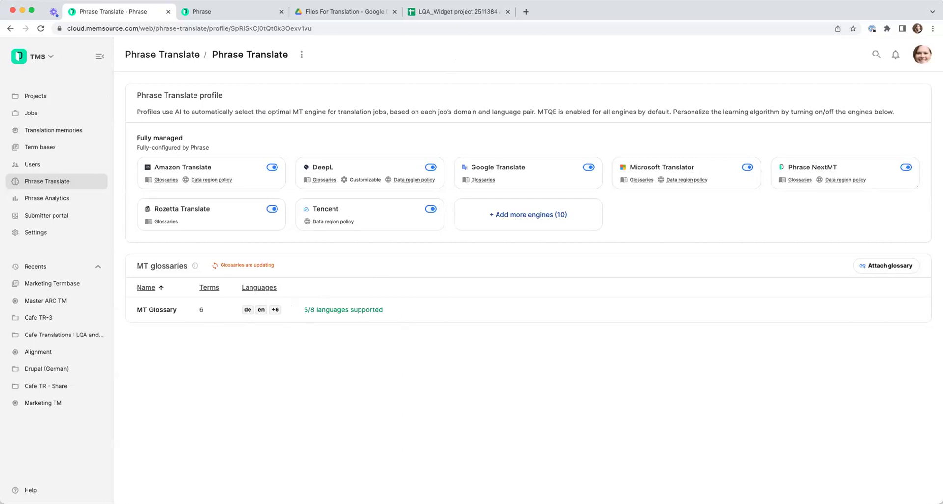
Return to the Phrase Translate overview and view the machine translation usage charts
{"action": "left_click", "coordinate": [185, 57]}
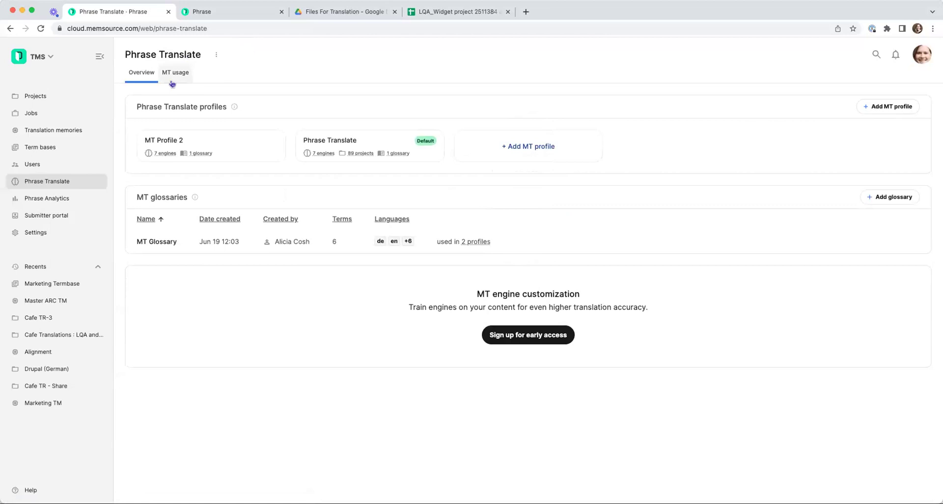
{"action": "left_click", "coordinate": [177, 74]}
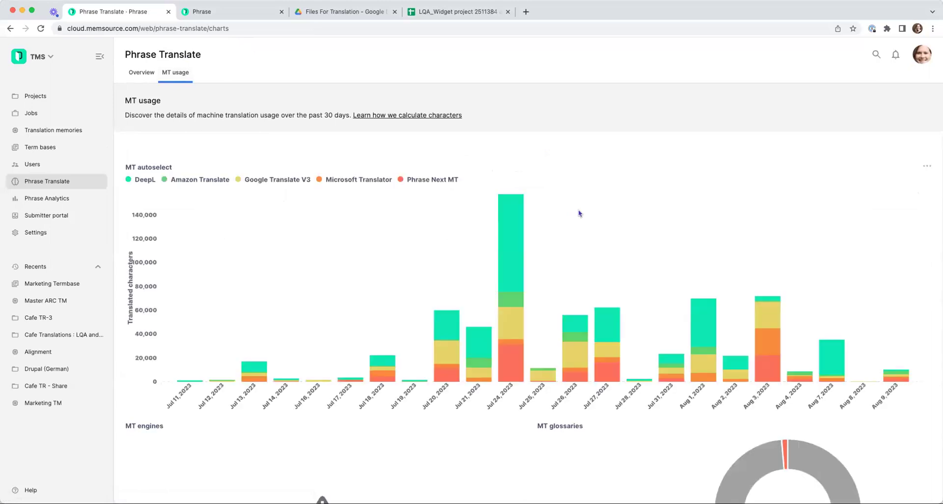
{"action": "scroll", "coordinate": [579, 213], "scroll_direction": "down", "scroll_amount": 1}
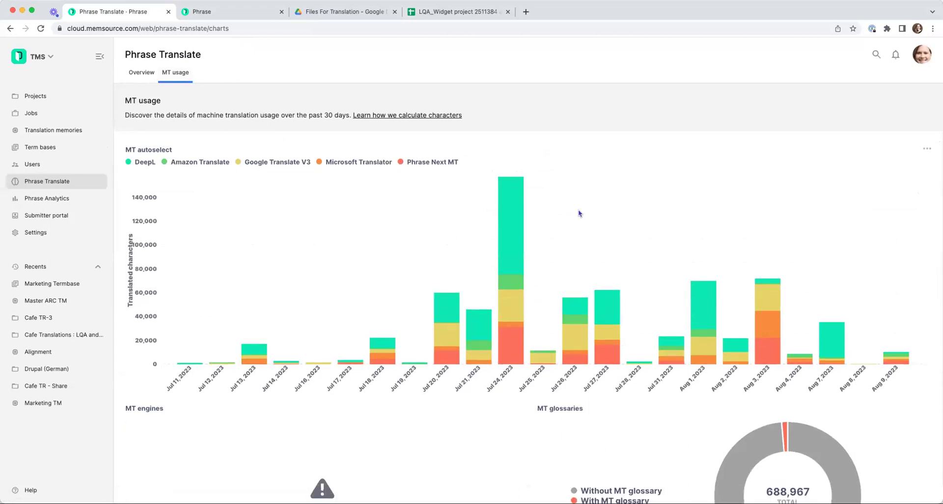
Examine the machine translation usage charts for autoselect, engines, glossaries and profiles
{"action": "mouse_move", "coordinate": [515, 216]}
{"action": "scroll", "coordinate": [689, 251], "scroll_direction": "down", "scroll_amount": 3}
{"action": "scroll", "coordinate": [690, 251], "scroll_direction": "down", "scroll_amount": 2}
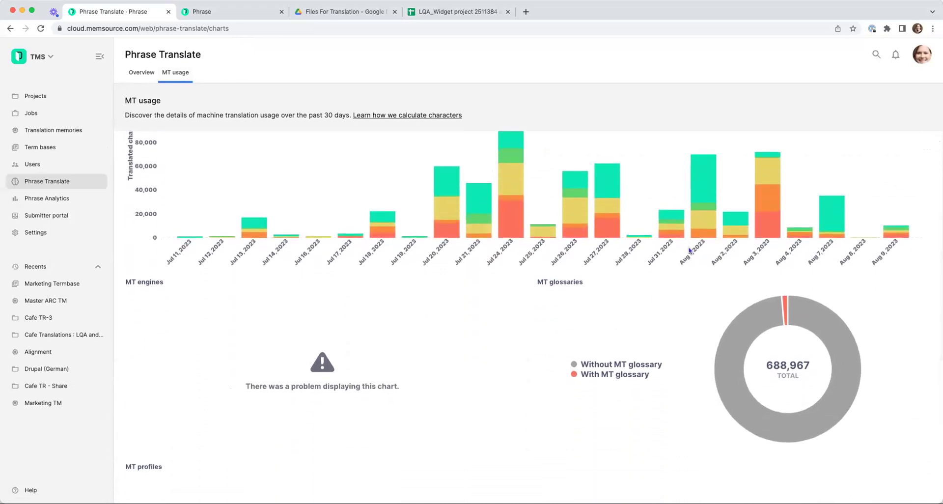
{"action": "scroll", "coordinate": [689, 251], "scroll_direction": "down", "scroll_amount": 4}
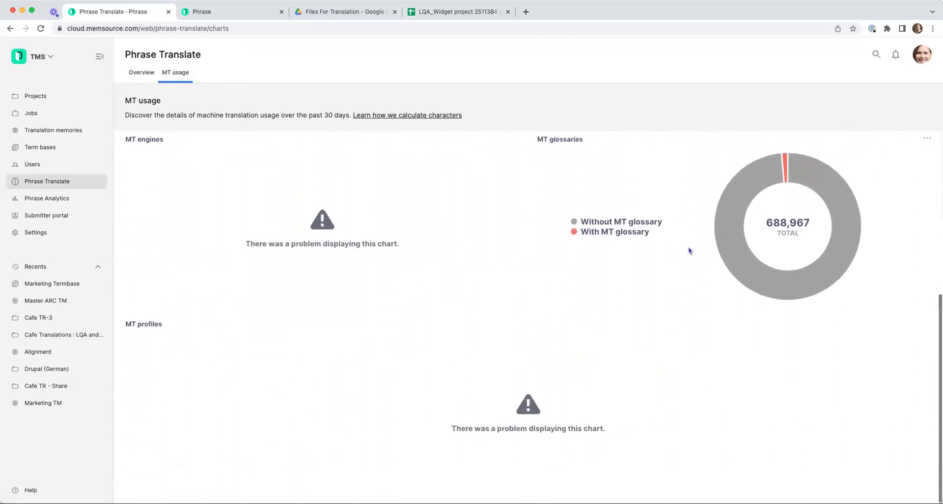
{"action": "scroll", "coordinate": [689, 249], "scroll_direction": "up", "scroll_amount": 5}
{"action": "scroll", "coordinate": [690, 250], "scroll_direction": "up", "scroll_amount": 5}
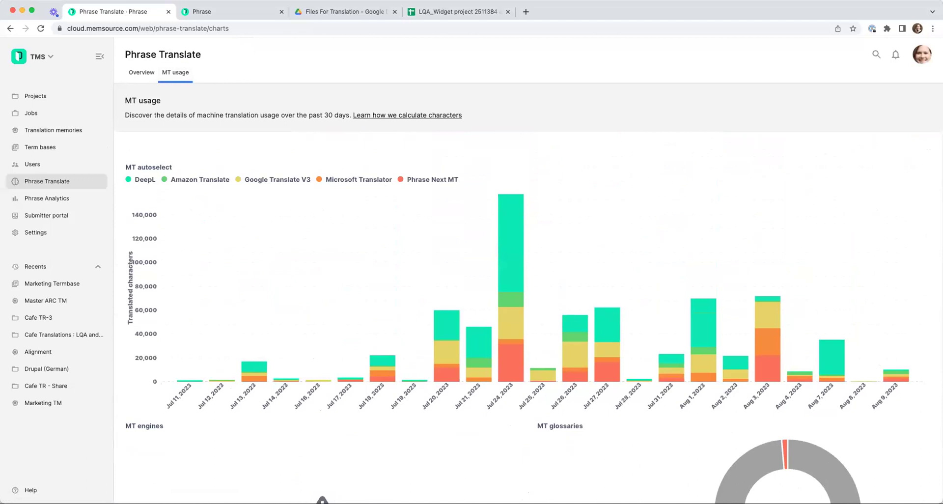
Go to Phrase Analytics and review the word count charts by month, language pair, project owner, provider, project, client and domain
{"action": "left_click", "coordinate": [42, 198]}
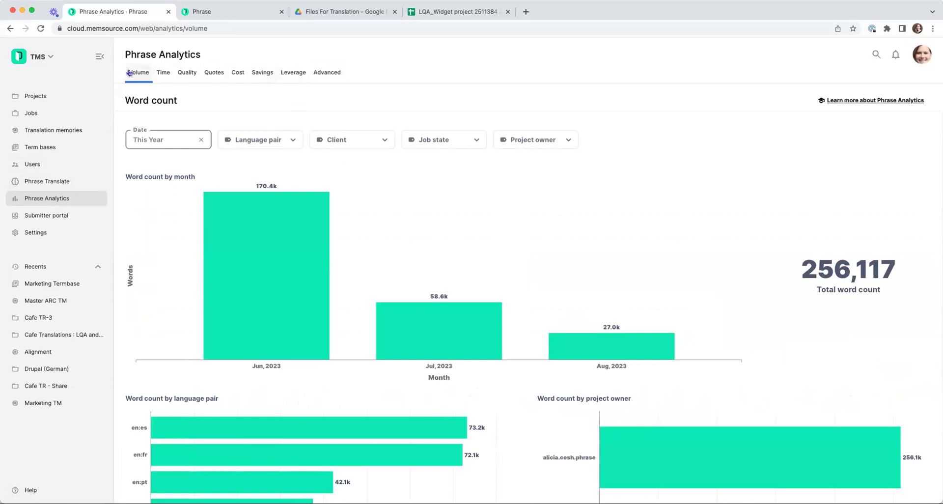
{"action": "scroll", "coordinate": [180, 115], "scroll_direction": "down", "scroll_amount": 2}
{"action": "scroll", "coordinate": [179, 115], "scroll_direction": "up", "scroll_amount": 2}
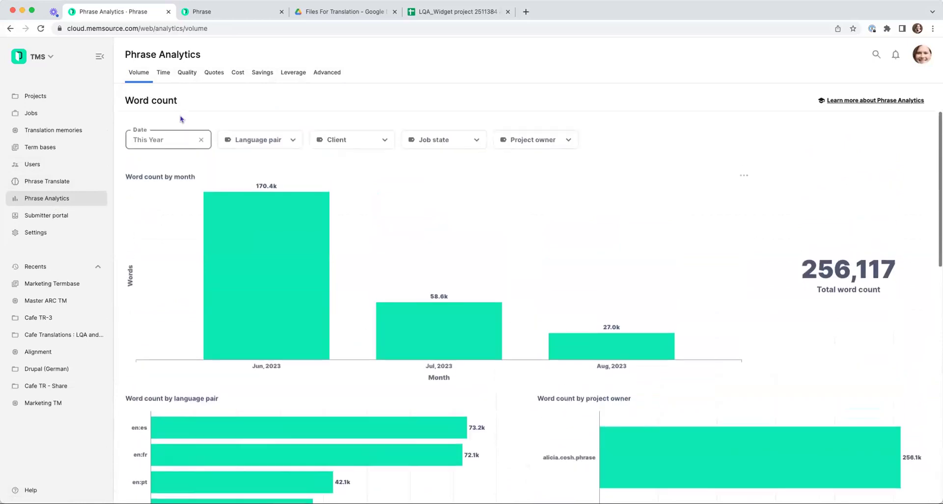
{"action": "scroll", "coordinate": [180, 115], "scroll_direction": "down", "scroll_amount": 5}
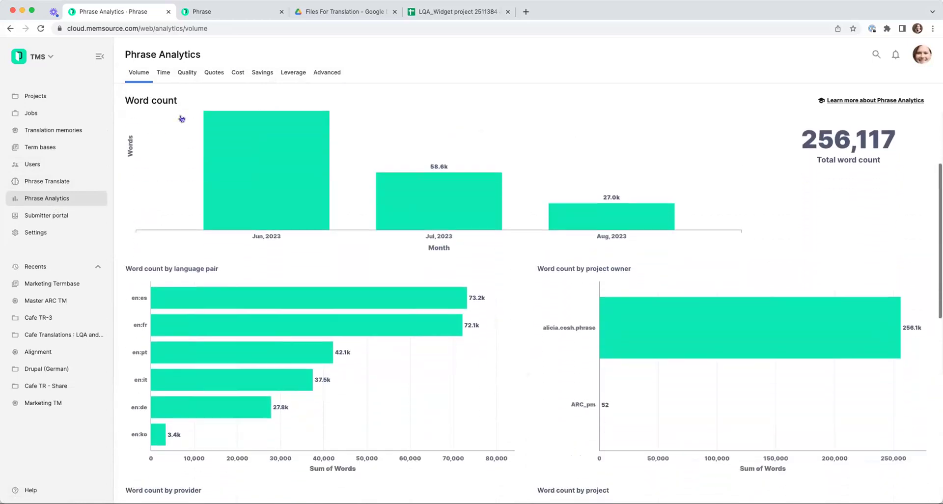
{"action": "scroll", "coordinate": [180, 118], "scroll_direction": "down", "scroll_amount": 3}
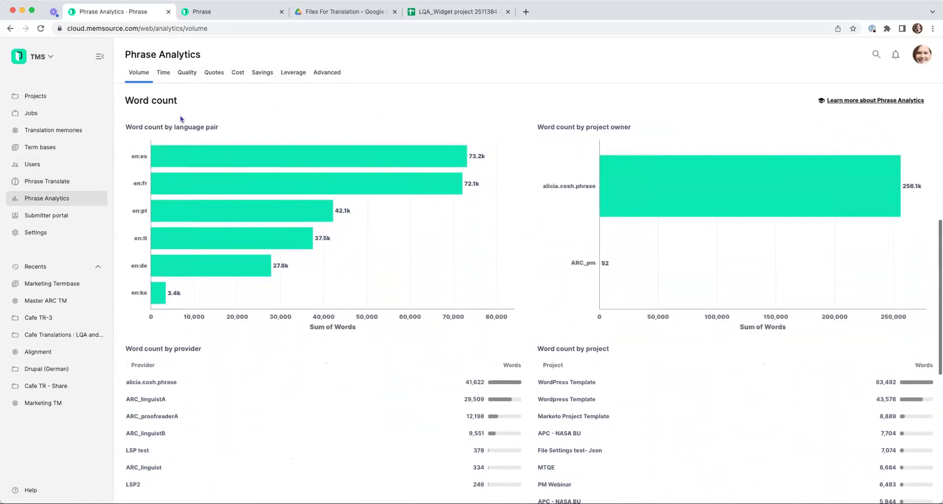
{"action": "scroll", "coordinate": [180, 118], "scroll_direction": "down", "scroll_amount": 1}
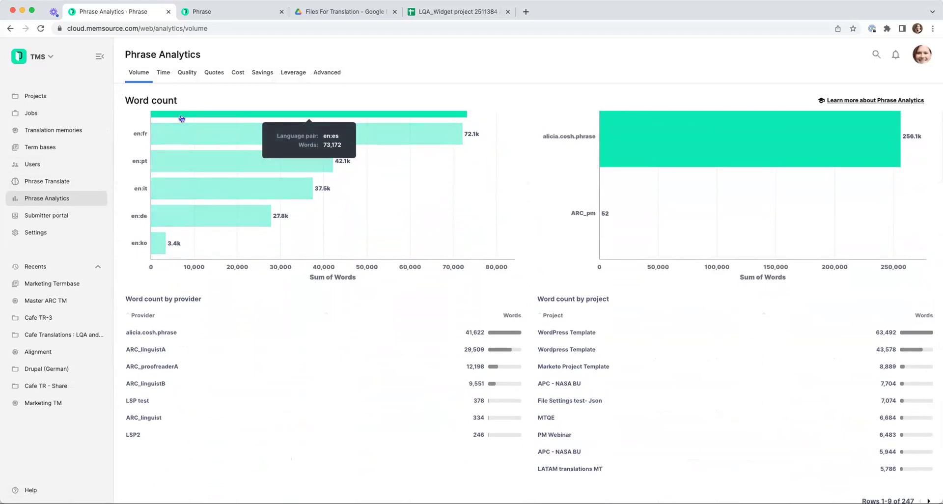
{"action": "scroll", "coordinate": [181, 119], "scroll_direction": "down", "scroll_amount": 6}
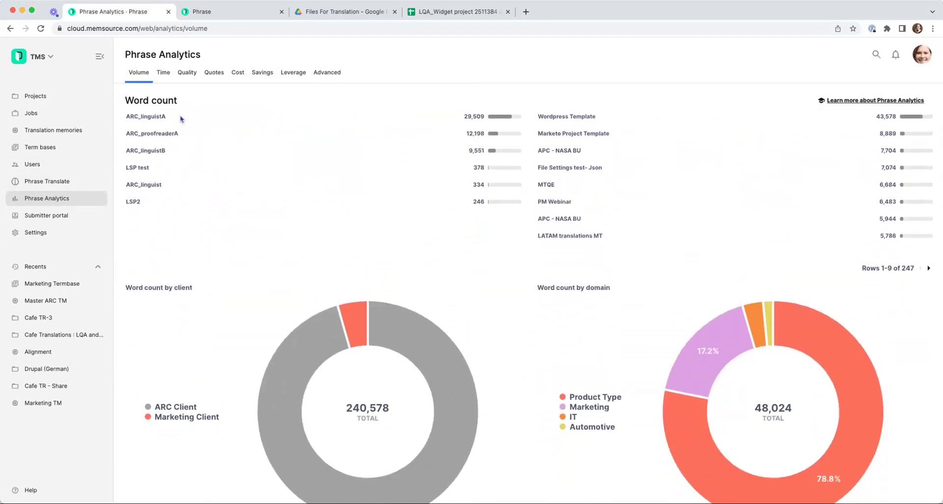
{"action": "scroll", "coordinate": [180, 115], "scroll_direction": "up", "scroll_amount": 8}
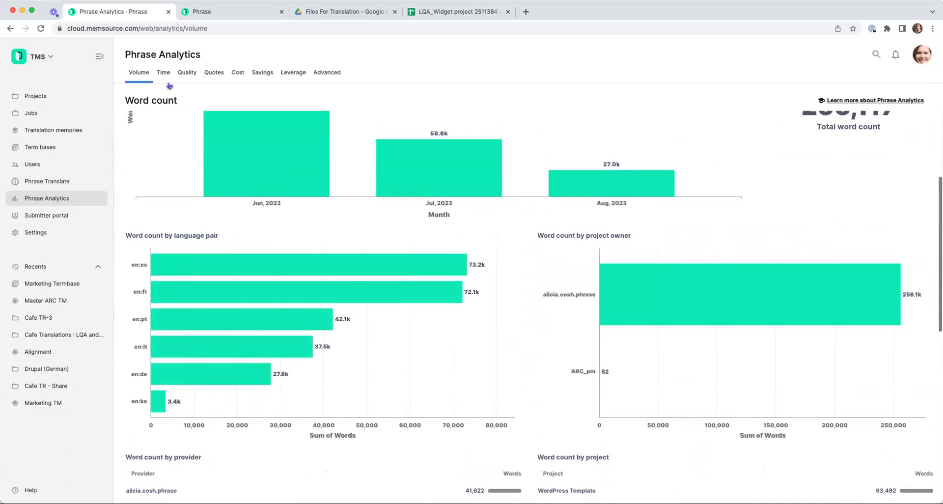
Open the on-time delivery analytics and view the download formats for the job delivery by month chart
{"action": "left_click", "coordinate": [163, 74]}
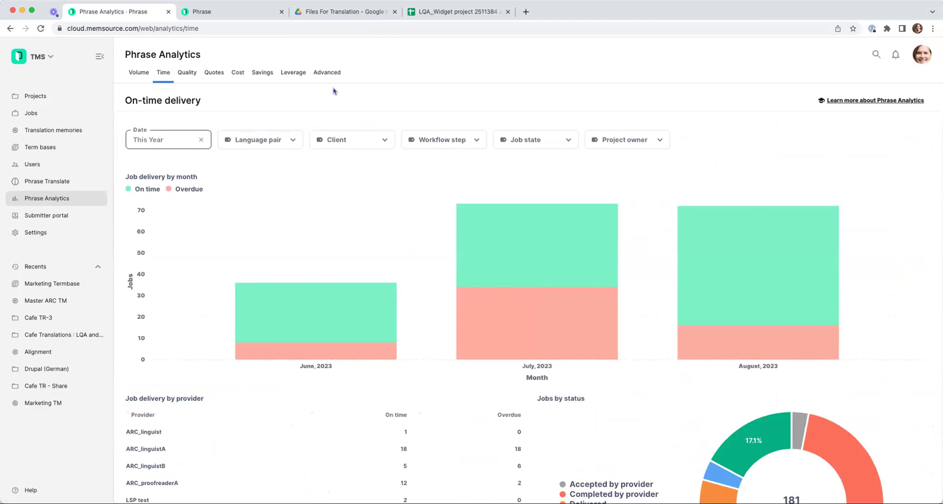
{"action": "mouse_move", "coordinate": [680, 268]}
{"action": "left_click", "coordinate": [927, 176]}
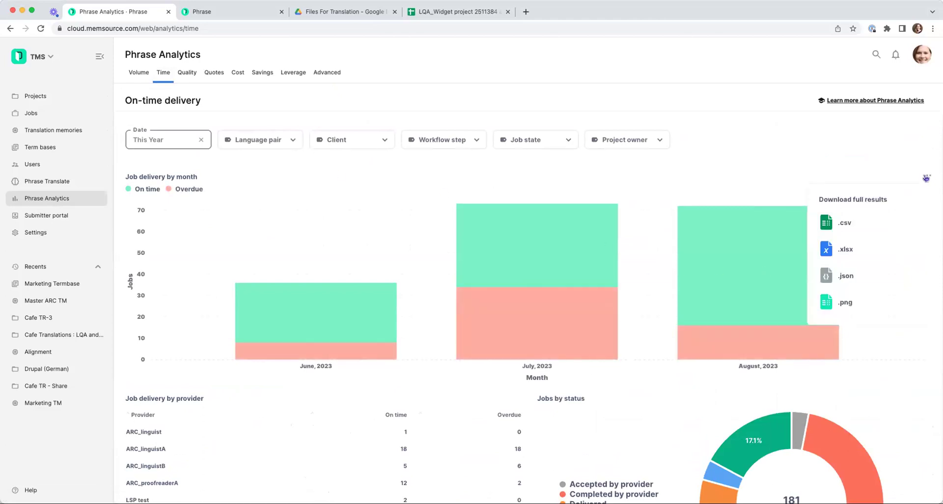
{"action": "left_click", "coordinate": [849, 302]}
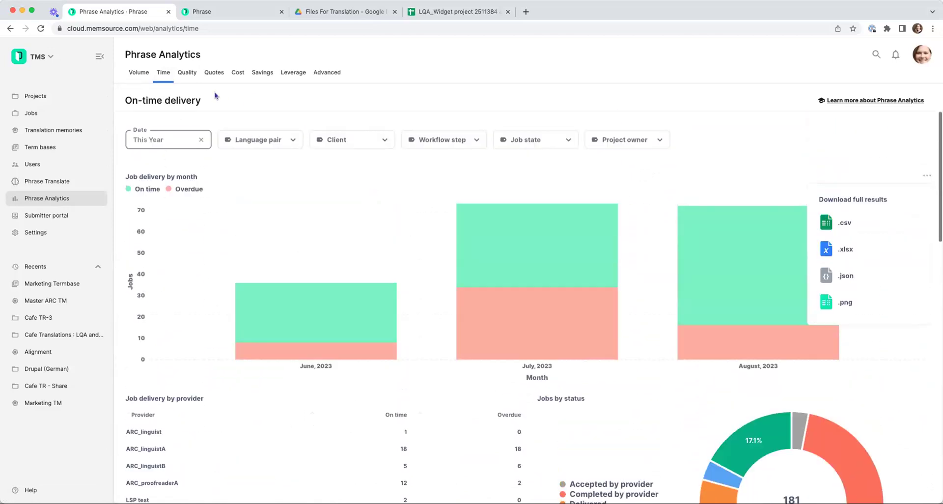
Open the language quality assessment analytics, clear the date filter, and review the LQA error charts and results by project
{"action": "left_click", "coordinate": [187, 74]}
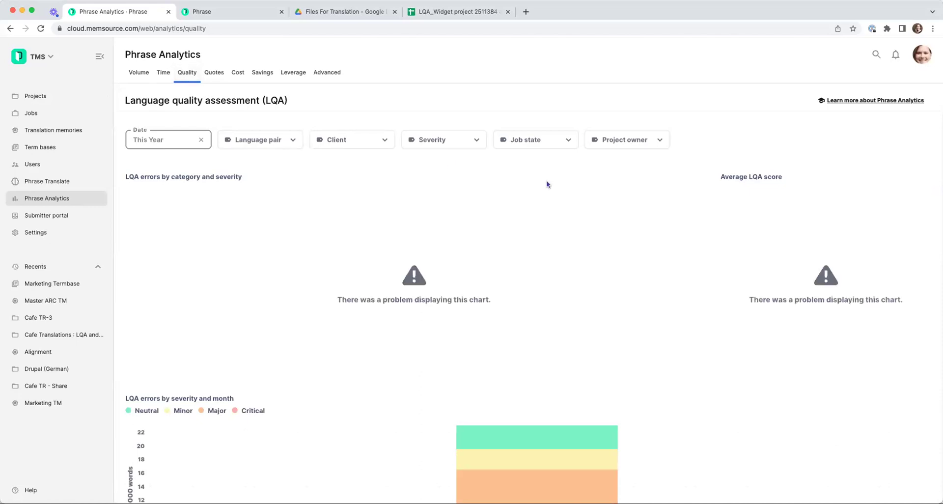
{"action": "left_click", "coordinate": [198, 141]}
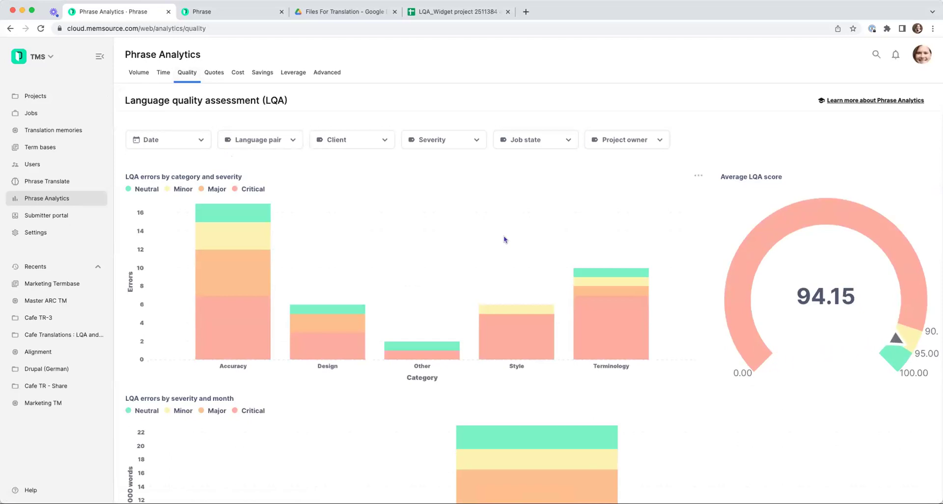
{"action": "scroll", "coordinate": [505, 239], "scroll_direction": "down", "scroll_amount": 2}
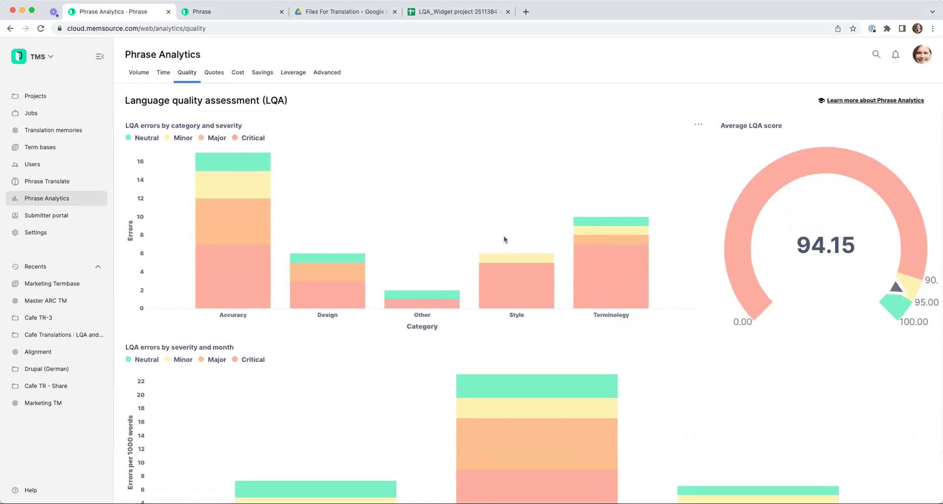
{"action": "scroll", "coordinate": [505, 239], "scroll_direction": "down", "scroll_amount": 10}
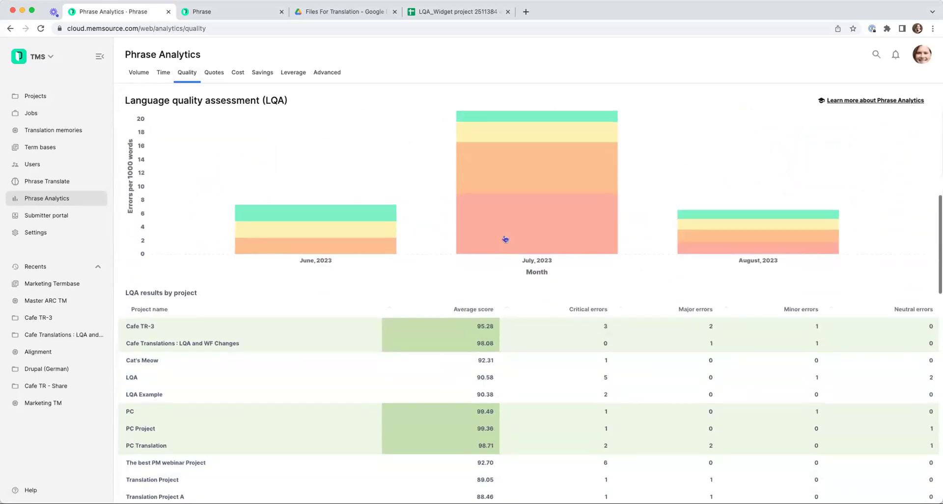
{"action": "scroll", "coordinate": [506, 239], "scroll_direction": "up", "scroll_amount": 12}
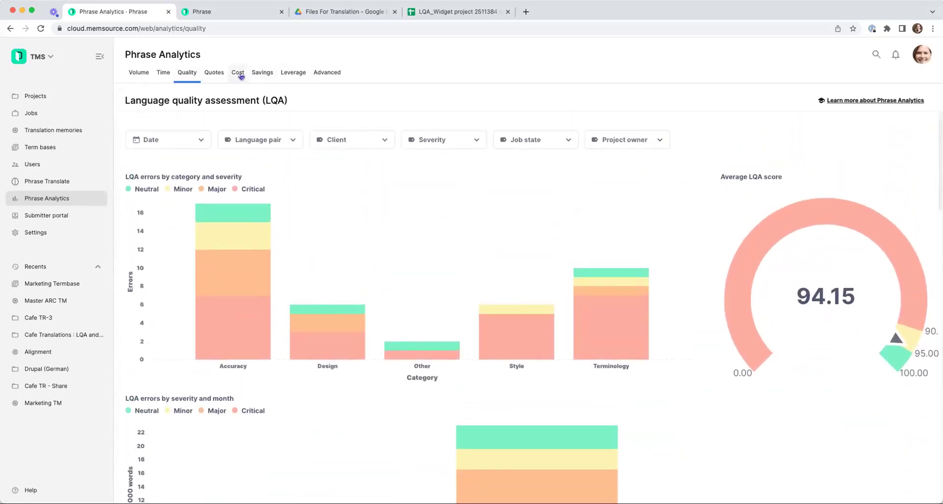
Open the financial spend analytics, clear the quote status filter, and review costs by linguist, language pair, project, workflow step and client
{"action": "left_click", "coordinate": [241, 75]}
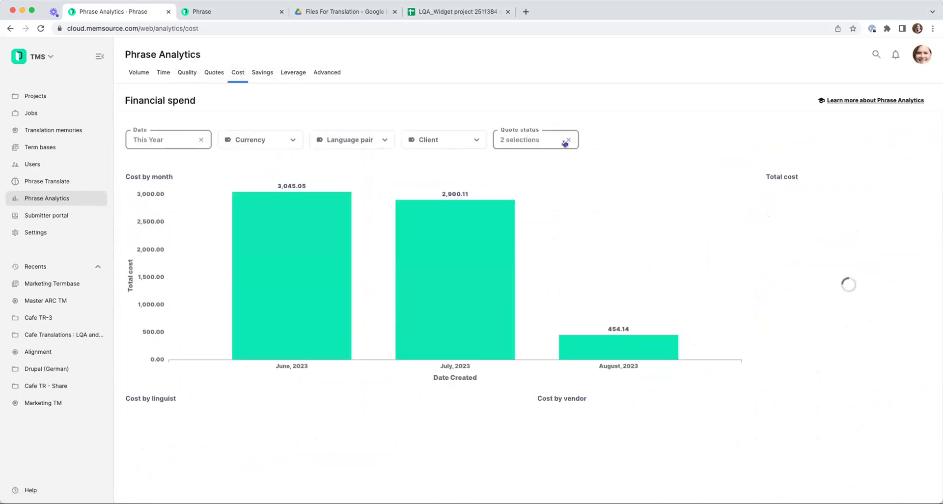
{"action": "left_click", "coordinate": [569, 141]}
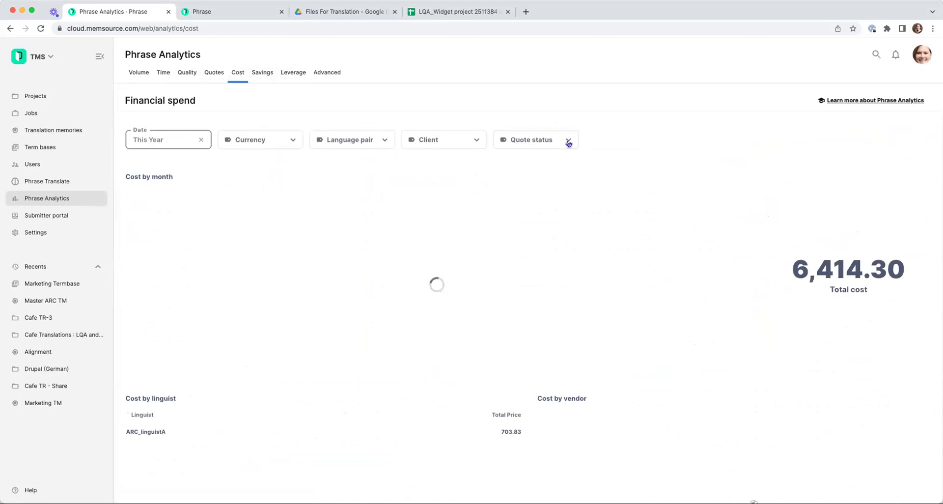
{"action": "scroll", "coordinate": [568, 143], "scroll_direction": "down", "scroll_amount": 10}
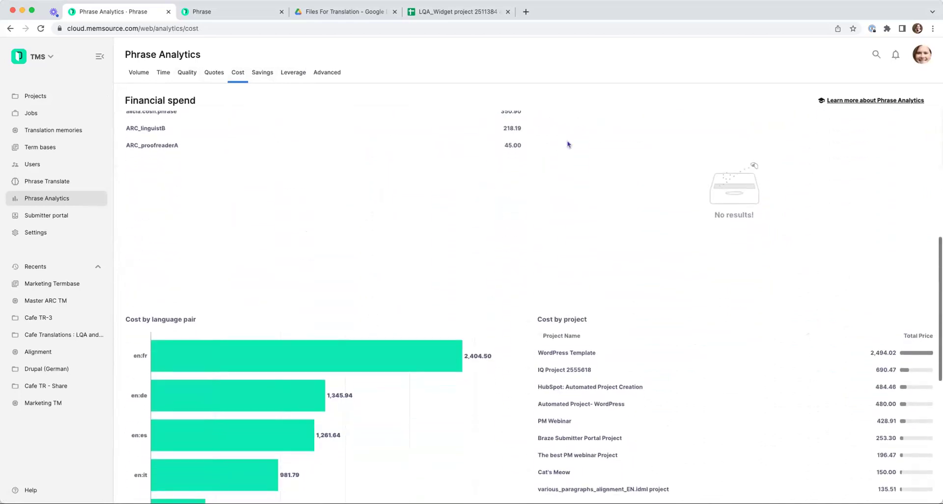
{"action": "scroll", "coordinate": [569, 144], "scroll_direction": "down", "scroll_amount": 5}
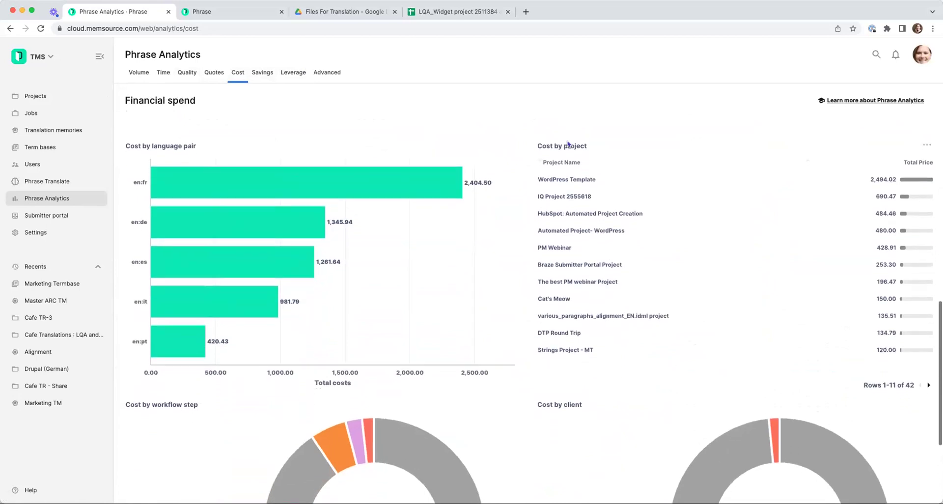
{"action": "scroll", "coordinate": [568, 144], "scroll_direction": "down", "scroll_amount": 4}
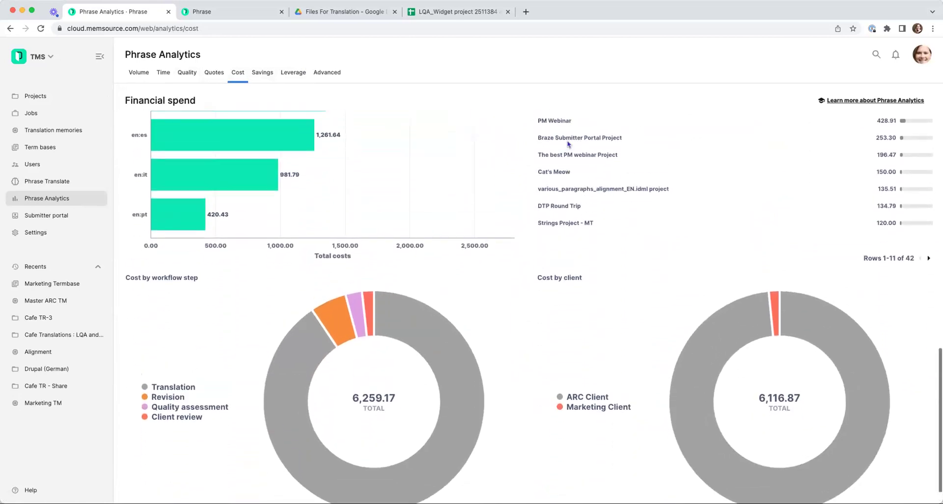
{"action": "scroll", "coordinate": [569, 144], "scroll_direction": "up", "scroll_amount": 12}
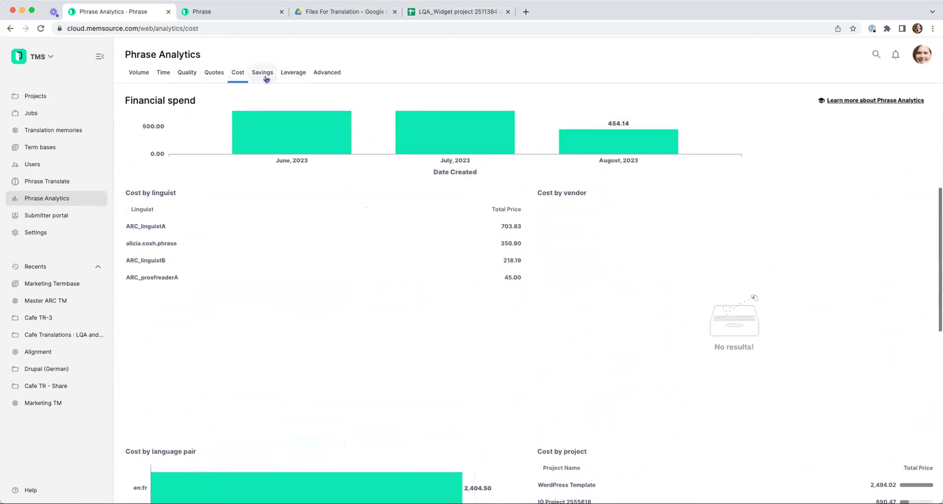
Open the projected savings analytics, clear the quote status filter, and examine savings by month, match category, language pair and machine translation engine
{"action": "left_click", "coordinate": [265, 77]}
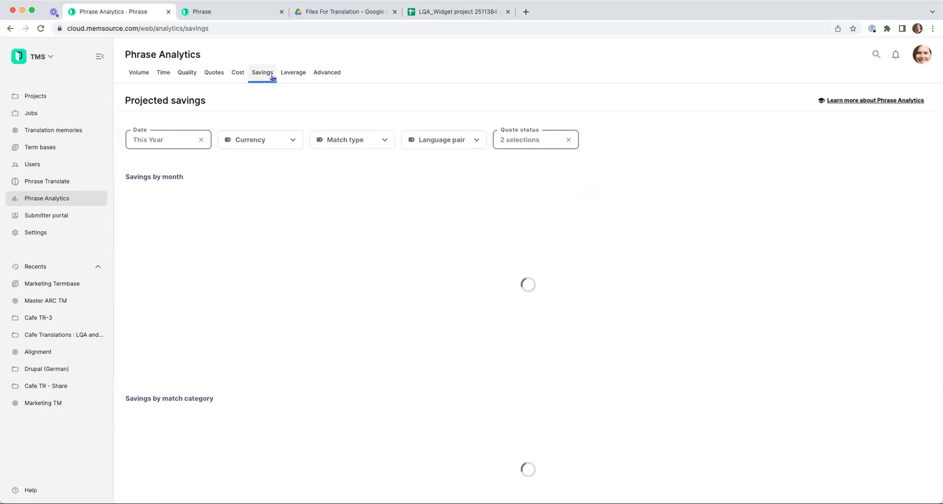
{"action": "left_click", "coordinate": [569, 139]}
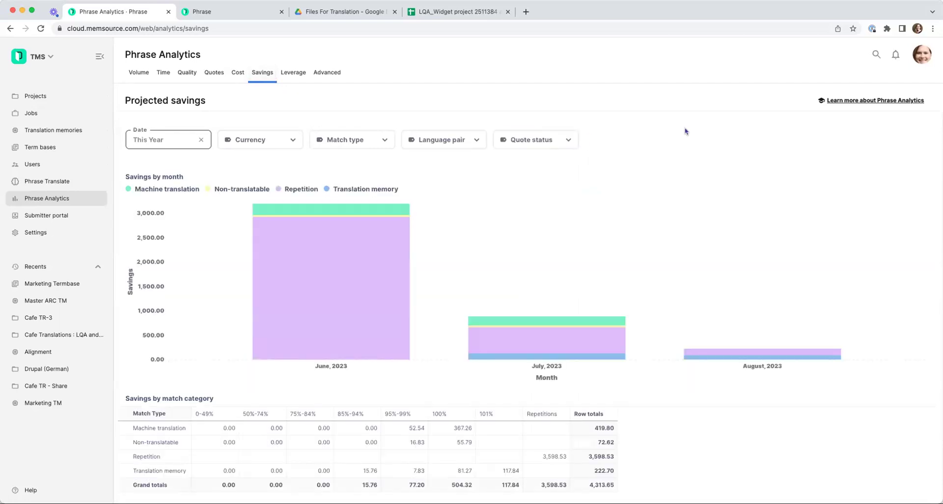
{"action": "mouse_move", "coordinate": [330, 268]}
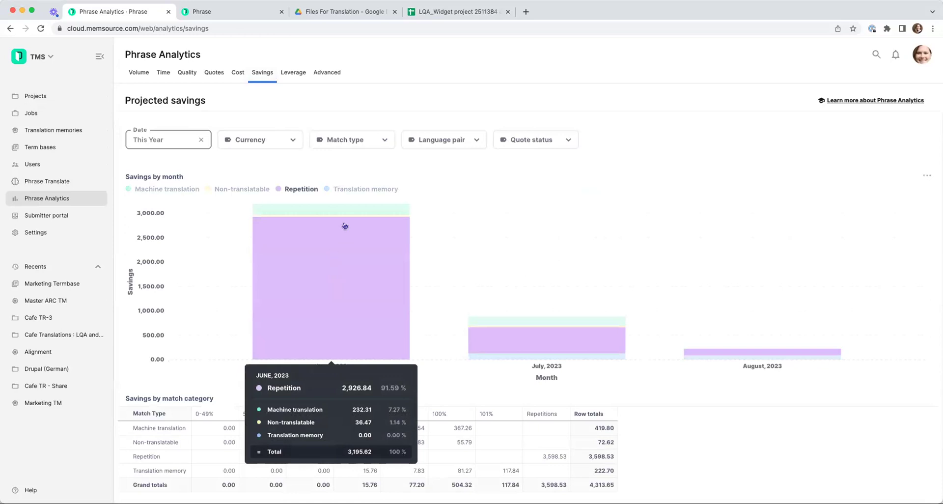
{"action": "mouse_move", "coordinate": [360, 212]}
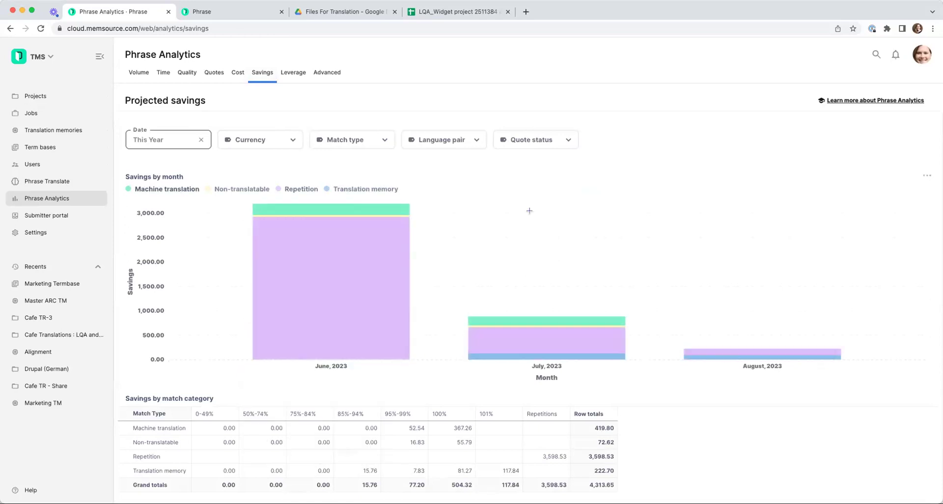
{"action": "scroll", "coordinate": [528, 211], "scroll_direction": "down", "scroll_amount": 5}
{"action": "scroll", "coordinate": [530, 215], "scroll_direction": "down", "scroll_amount": 2}
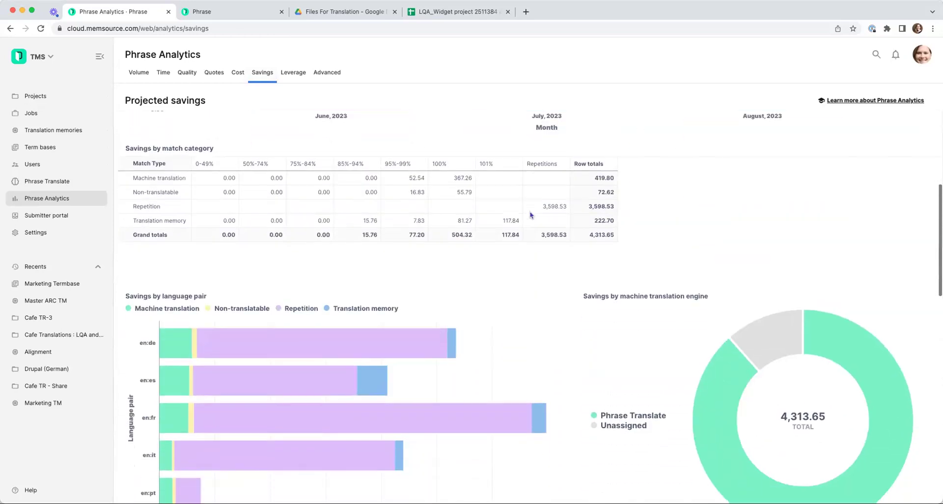
{"action": "scroll", "coordinate": [531, 215], "scroll_direction": "down", "scroll_amount": 3}
{"action": "scroll", "coordinate": [531, 214], "scroll_direction": "up", "scroll_amount": 3}
{"action": "scroll", "coordinate": [531, 214], "scroll_direction": "up", "scroll_amount": 5}
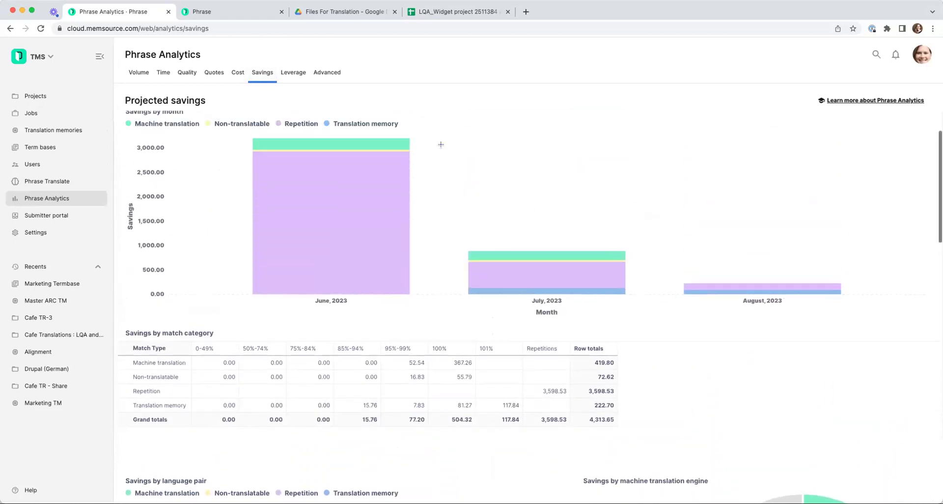
Review the translated content utilization charts showing leverage by month, match category, language pair and machine translation engine
{"action": "left_click", "coordinate": [298, 76]}
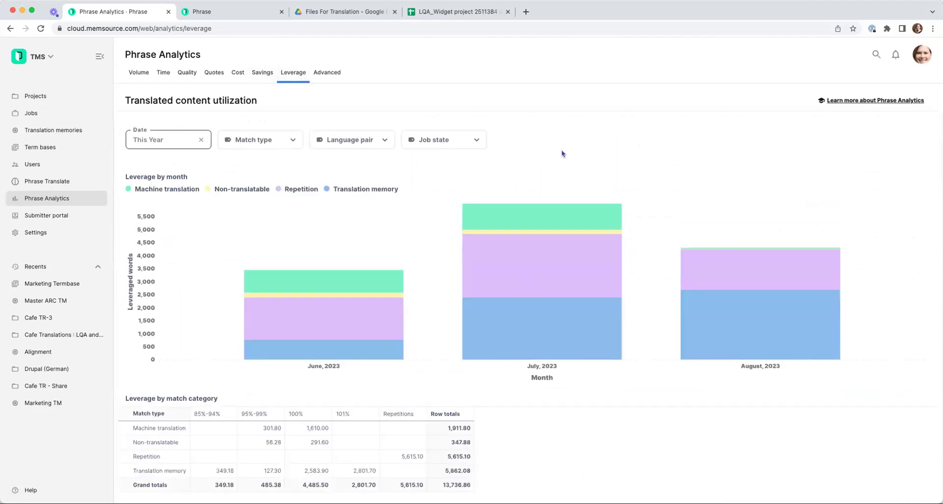
{"action": "scroll", "coordinate": [562, 153], "scroll_direction": "down", "scroll_amount": 6}
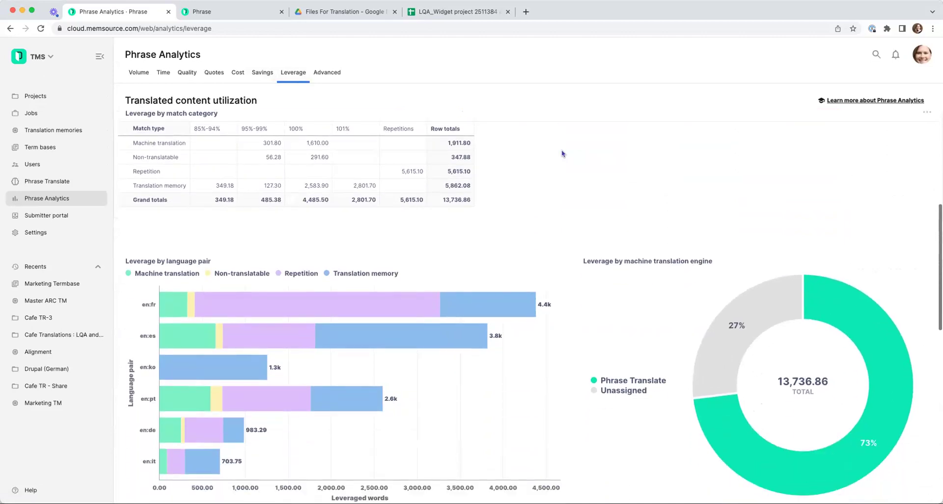
{"action": "scroll", "coordinate": [562, 153], "scroll_direction": "down", "scroll_amount": 3}
{"action": "scroll", "coordinate": [561, 152], "scroll_direction": "up", "scroll_amount": 6}
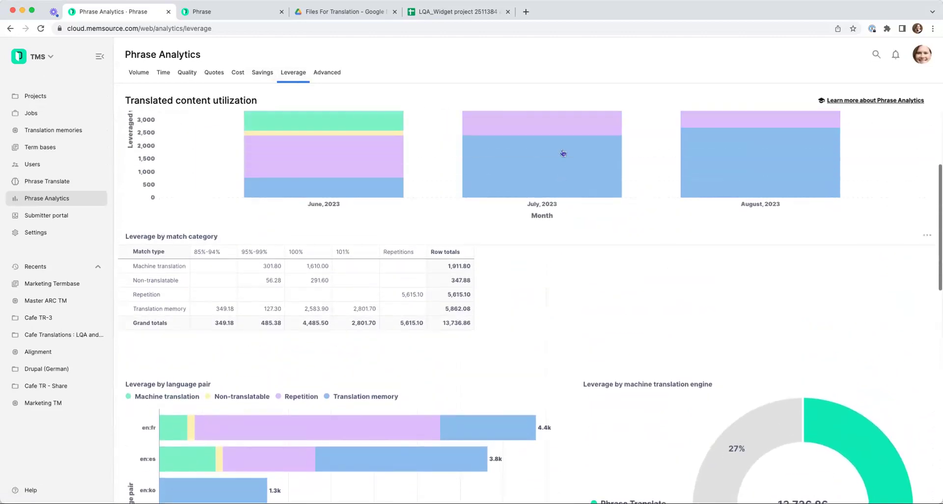
{"action": "scroll", "coordinate": [563, 153], "scroll_direction": "up", "scroll_amount": 3}
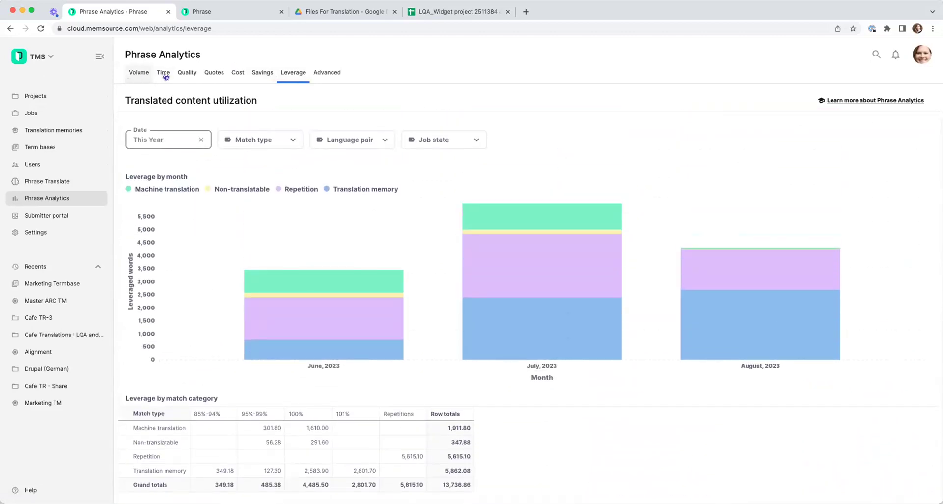
Open the advanced self-service reporting in Phrase Analytics and review all charts on the ARC Dashboard
{"action": "left_click", "coordinate": [332, 77]}
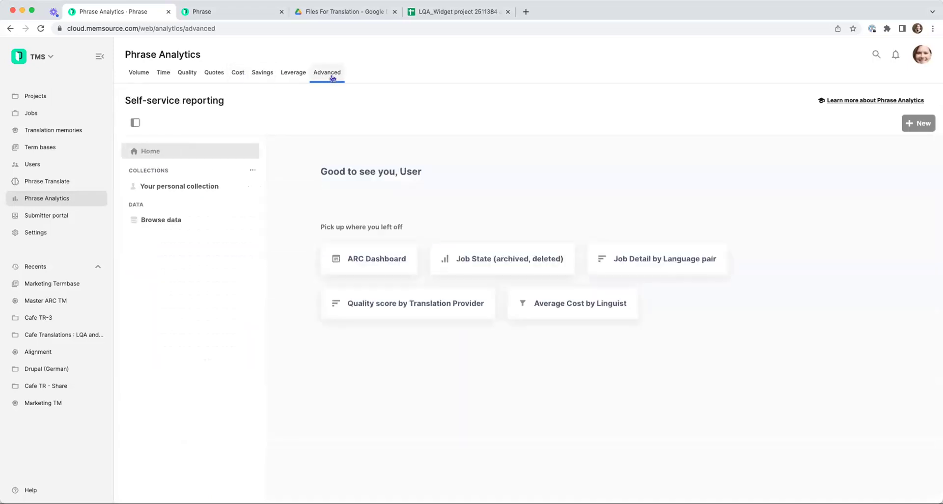
{"action": "left_click", "coordinate": [381, 262]}
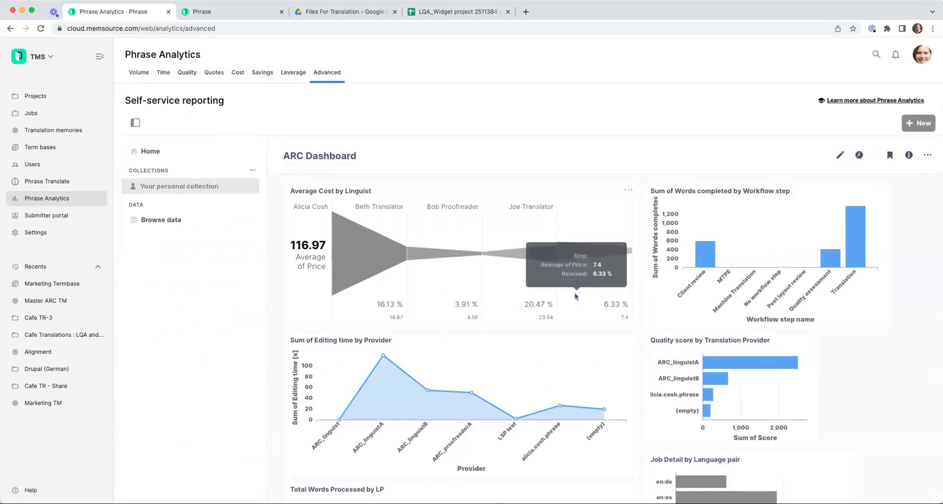
{"action": "scroll", "coordinate": [576, 296], "scroll_direction": "down", "scroll_amount": 5}
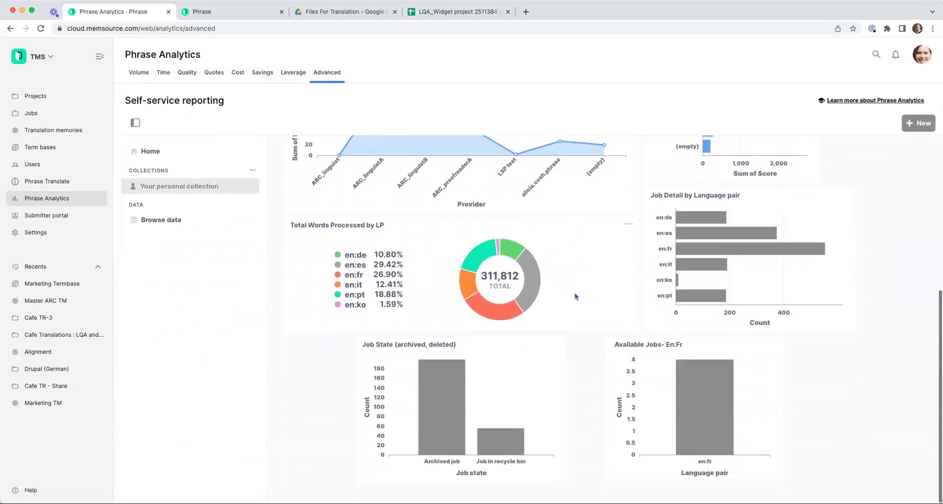
{"action": "scroll", "coordinate": [576, 296], "scroll_direction": "up", "scroll_amount": 4}
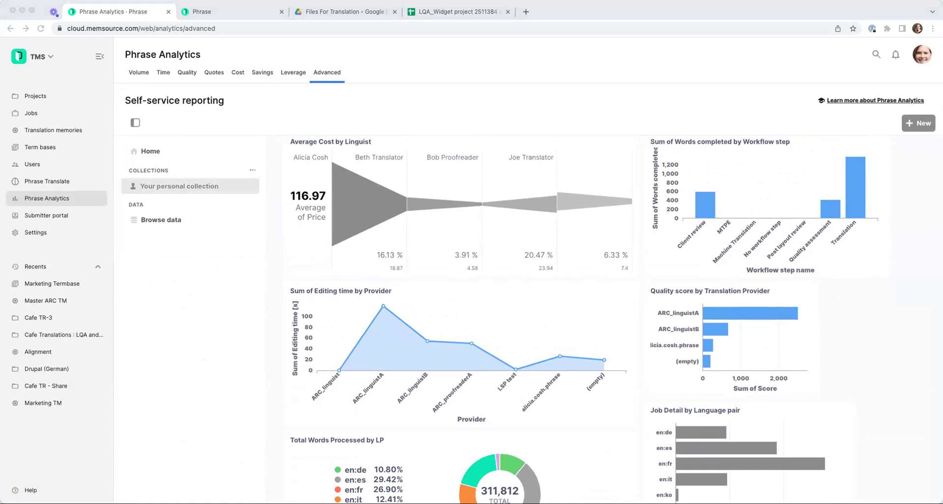
View the submitter portal configurations, look at the public Marketing Portal submission page, and return to the configurations
{"action": "left_click", "coordinate": [47, 220]}
{"action": "left_click", "coordinate": [47, 220]}
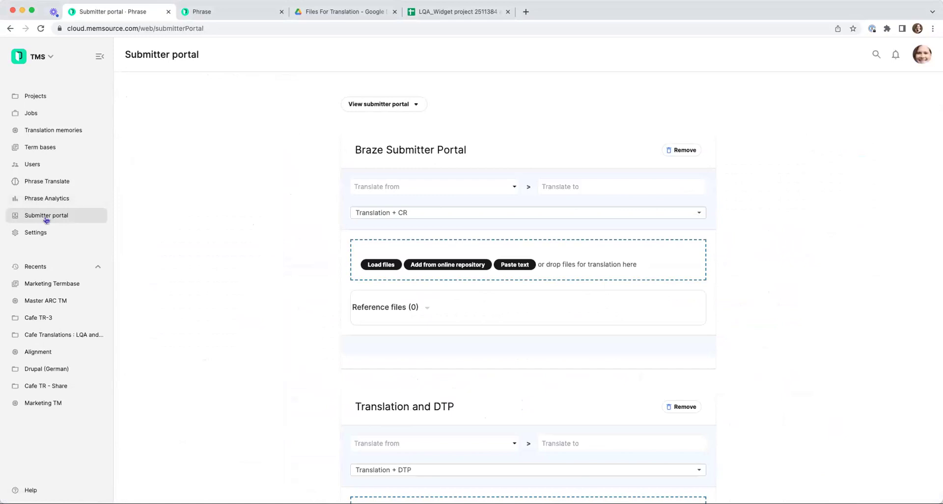
{"action": "left_click", "coordinate": [224, 13]}
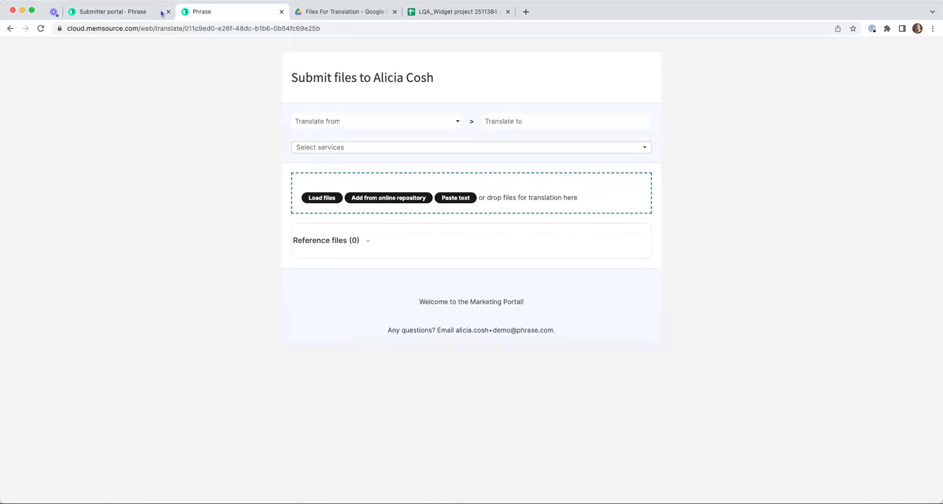
{"action": "left_click", "coordinate": [112, 17]}
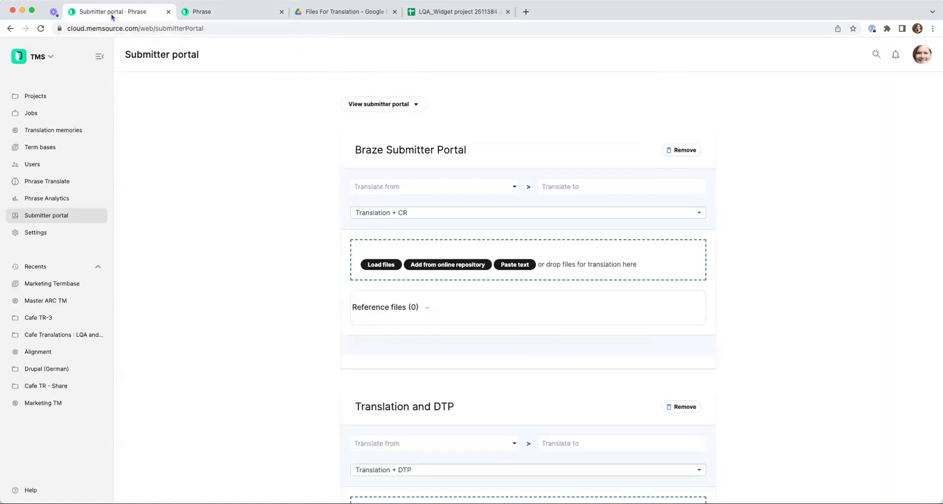
Open the project manager user ARC_pm for editing and examine the project rights, including the client access restriction options
{"action": "left_click", "coordinate": [41, 168]}
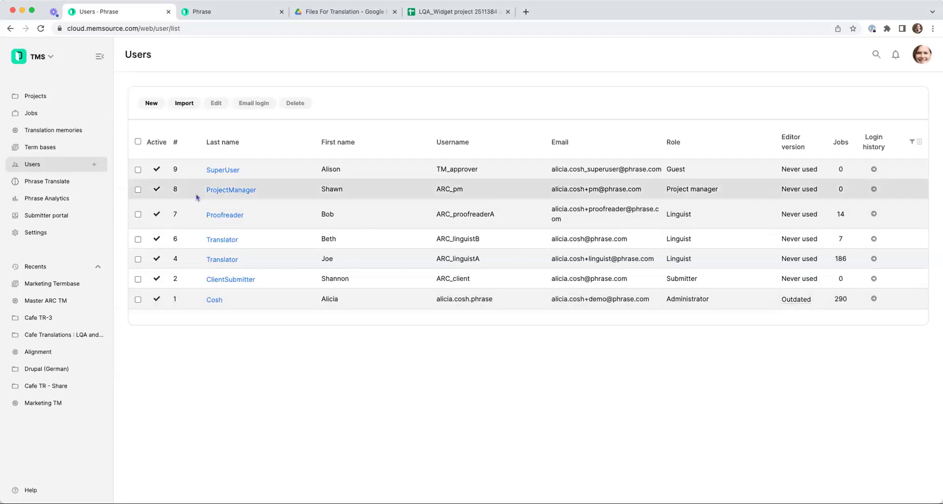
{"action": "left_click", "coordinate": [241, 191]}
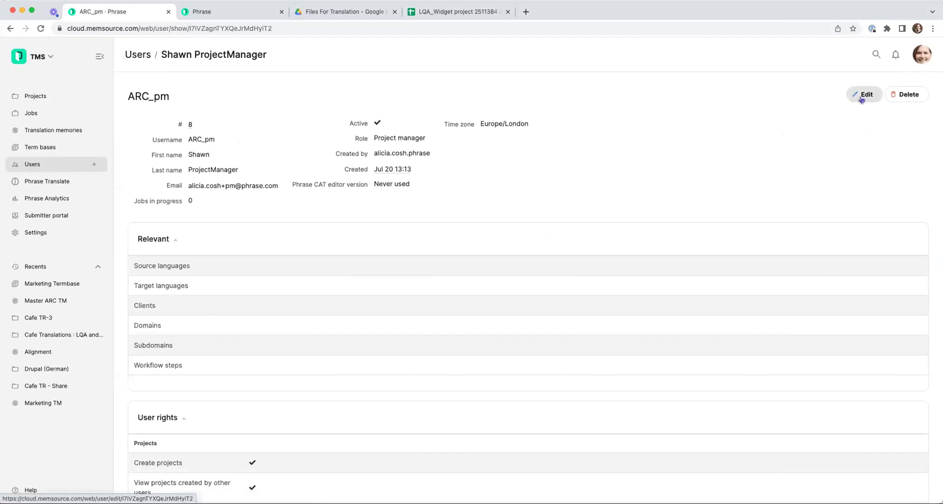
{"action": "left_click", "coordinate": [863, 95]}
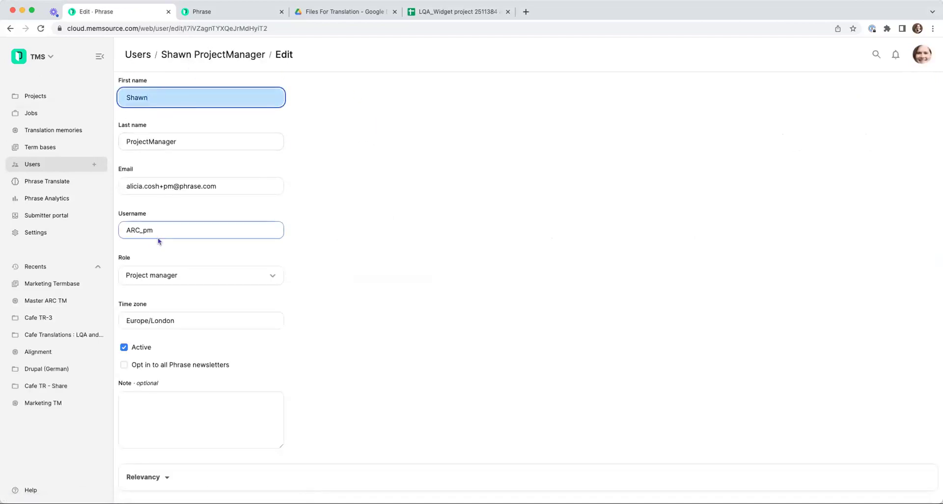
{"action": "scroll", "coordinate": [385, 178], "scroll_direction": "down", "scroll_amount": 5}
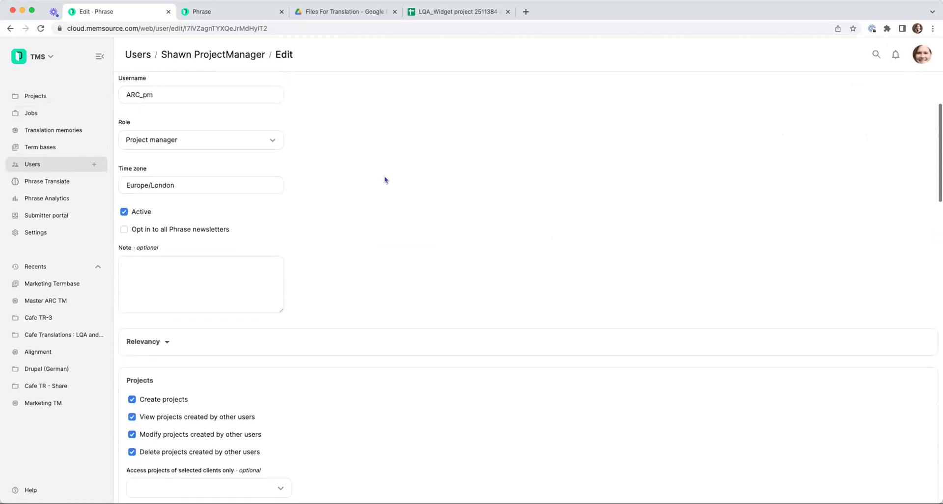
{"action": "scroll", "coordinate": [385, 179], "scroll_direction": "down", "scroll_amount": 3}
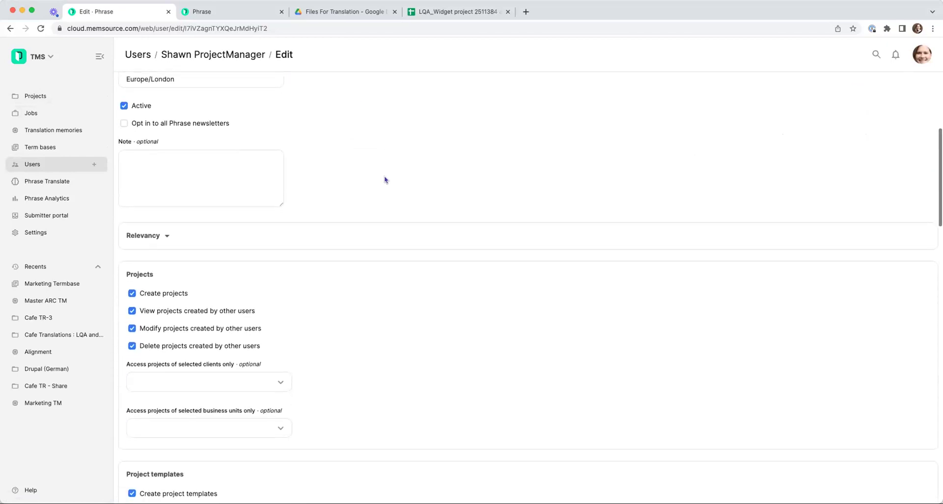
{"action": "scroll", "coordinate": [385, 179], "scroll_direction": "down", "scroll_amount": 4}
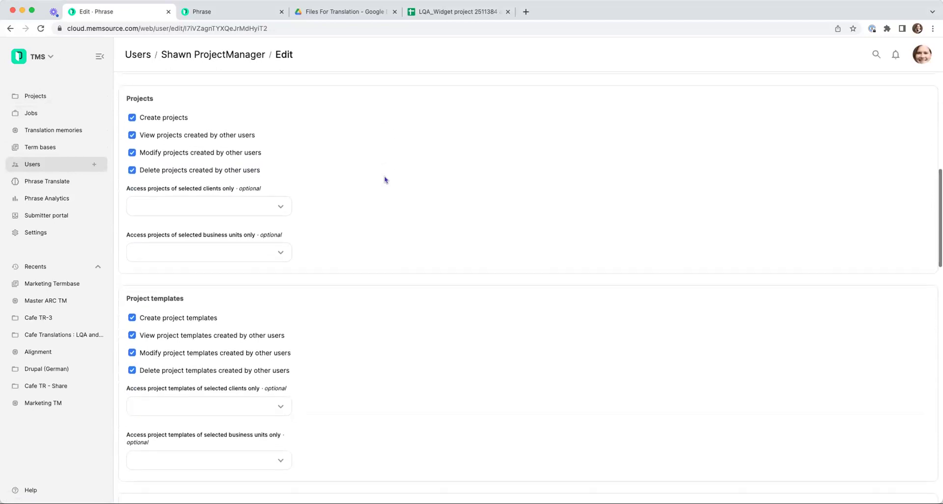
{"action": "scroll", "coordinate": [385, 180], "scroll_direction": "up", "scroll_amount": 1}
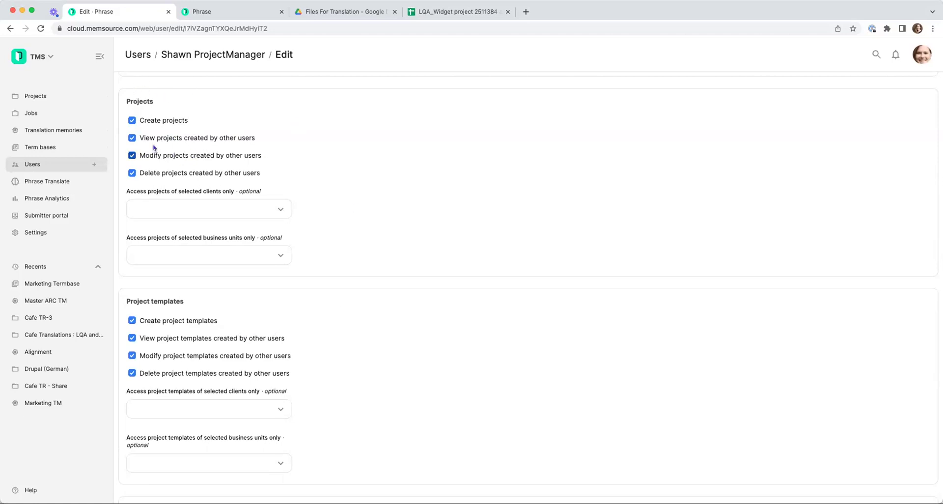
{"action": "left_click", "coordinate": [285, 214]}
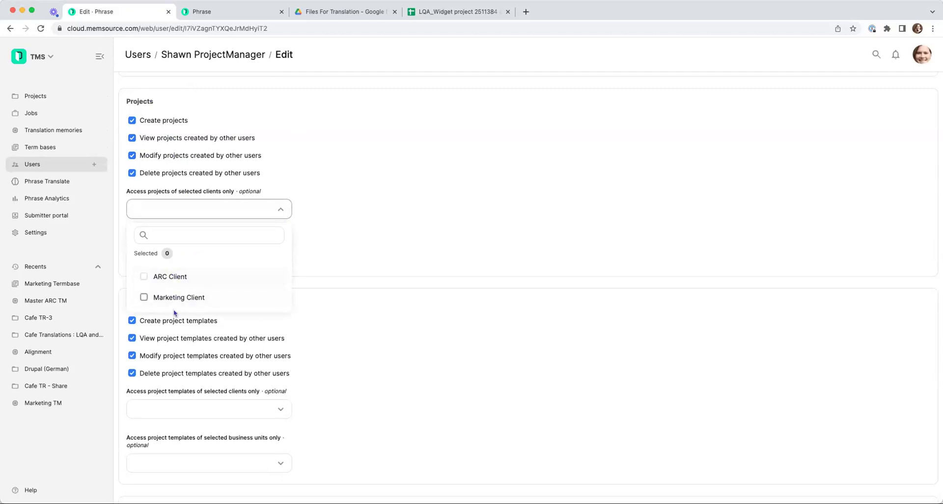
{"action": "left_click", "coordinate": [490, 193]}
Review the project manager's project template and translation memory rights, including the clients available for restricting TM access
{"action": "scroll", "coordinate": [490, 193], "scroll_direction": "down", "scroll_amount": 2}
{"action": "scroll", "coordinate": [490, 194], "scroll_direction": "down", "scroll_amount": 3}
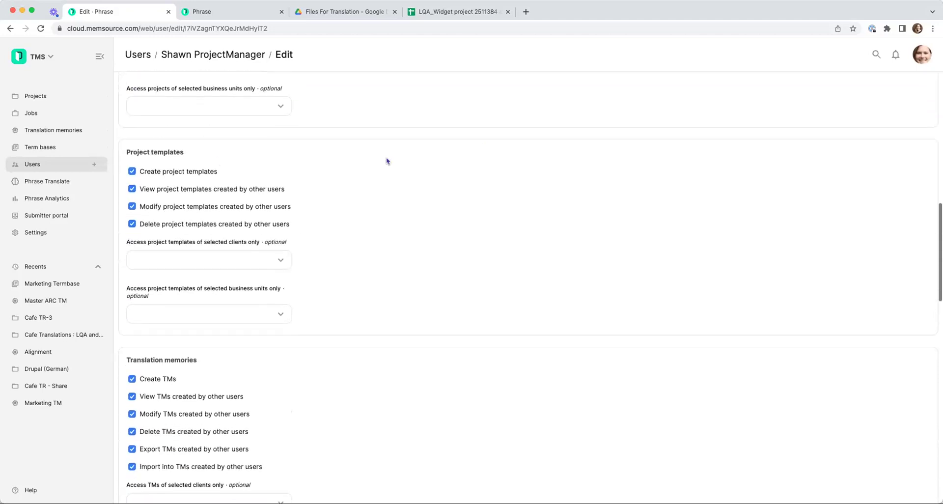
{"action": "scroll", "coordinate": [458, 172], "scroll_direction": "down", "scroll_amount": 5}
{"action": "scroll", "coordinate": [457, 172], "scroll_direction": "down", "scroll_amount": 3}
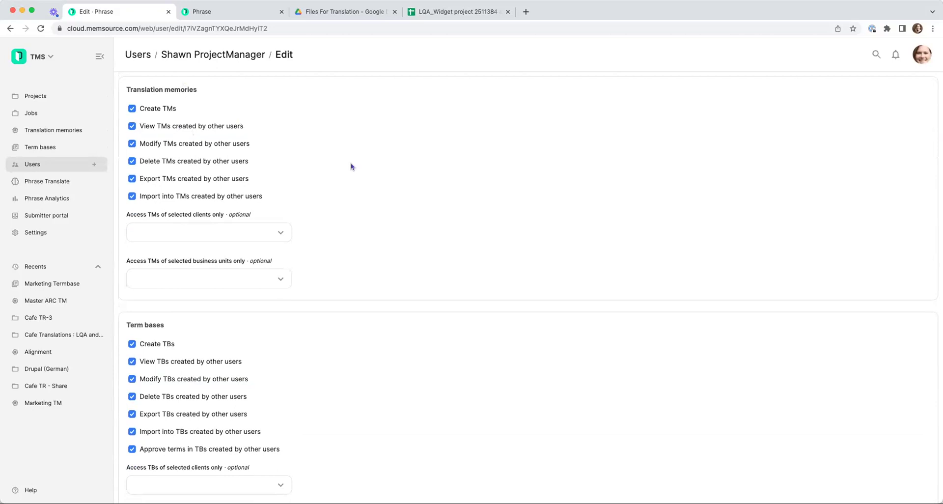
{"action": "left_click", "coordinate": [283, 231]}
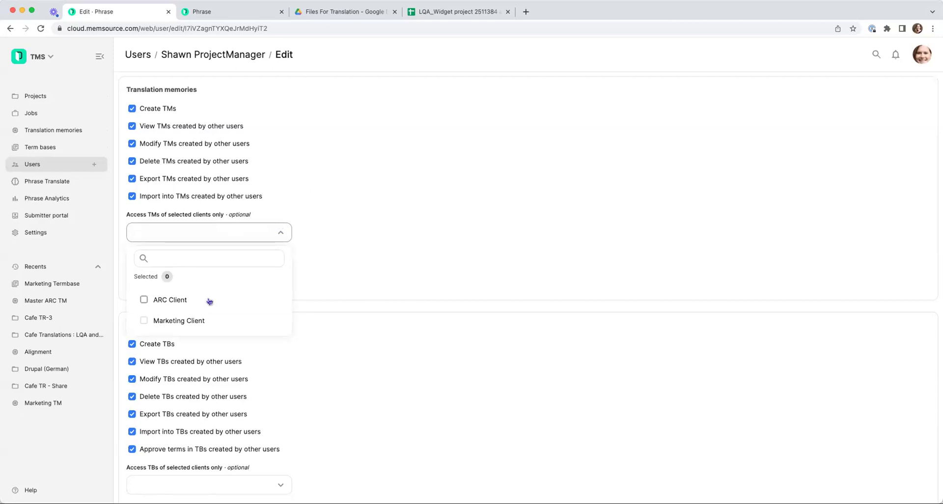
{"action": "left_click", "coordinate": [383, 248]}
Review the project manager's rights for term bases, users, clients, vendors and analytics dashboards, and return to the user list without saving
{"action": "scroll", "coordinate": [392, 221], "scroll_direction": "down", "scroll_amount": 2}
{"action": "scroll", "coordinate": [392, 221], "scroll_direction": "down", "scroll_amount": 5}
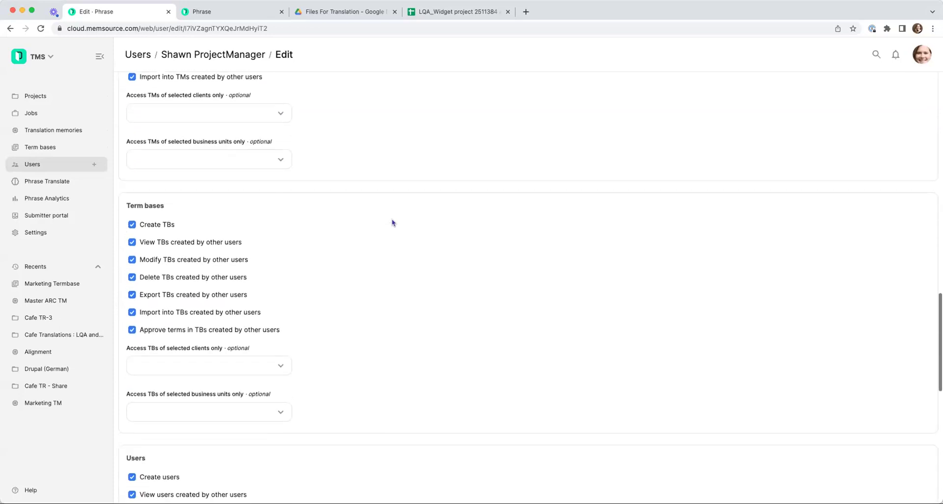
{"action": "scroll", "coordinate": [393, 225], "scroll_direction": "down", "scroll_amount": 1}
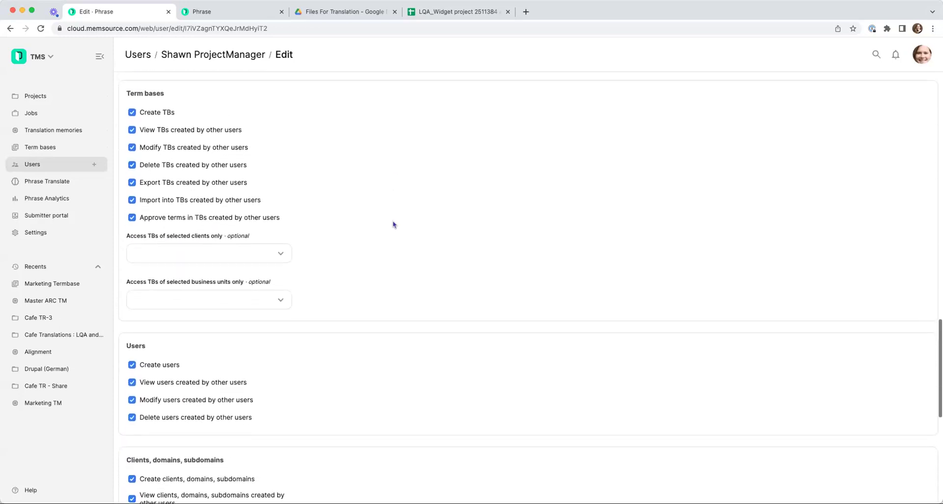
{"action": "scroll", "coordinate": [393, 224], "scroll_direction": "down", "scroll_amount": 1}
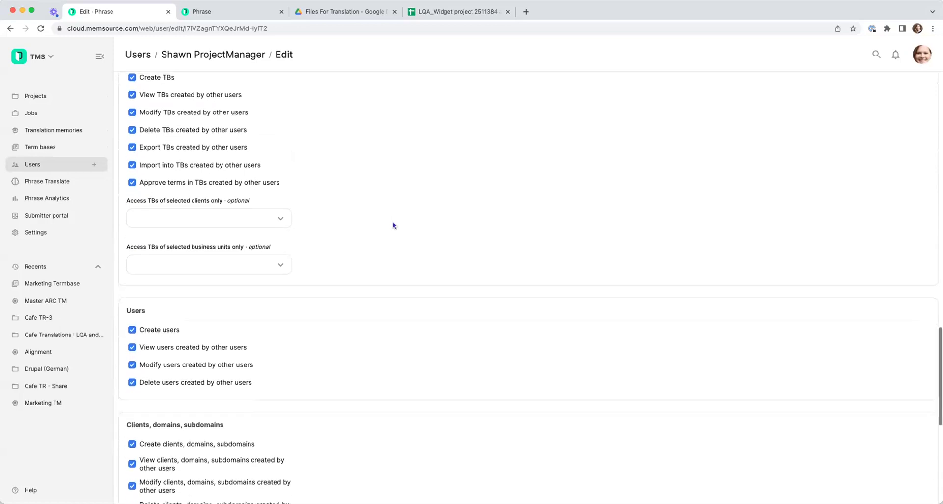
{"action": "scroll", "coordinate": [393, 224], "scroll_direction": "down", "scroll_amount": 3}
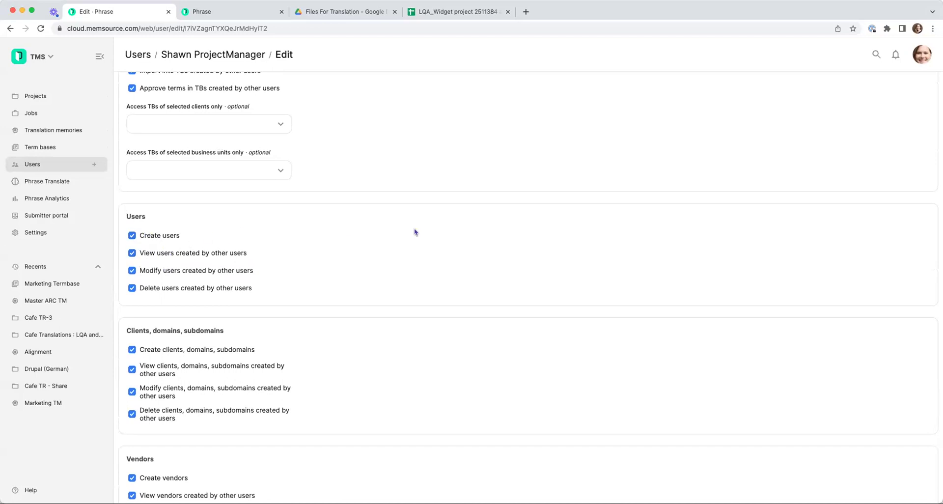
{"action": "scroll", "coordinate": [414, 230], "scroll_direction": "down", "scroll_amount": 3}
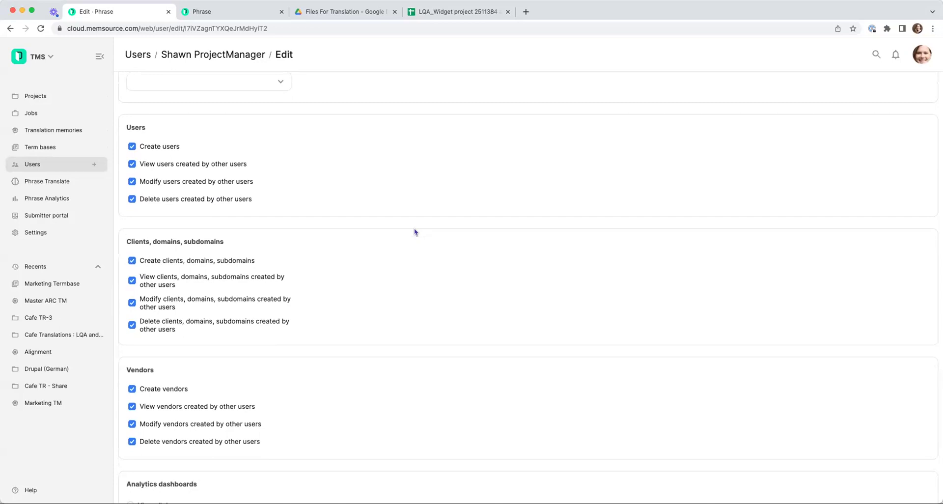
{"action": "scroll", "coordinate": [414, 232], "scroll_direction": "down", "scroll_amount": 3}
{"action": "scroll", "coordinate": [414, 229], "scroll_direction": "down", "scroll_amount": 2}
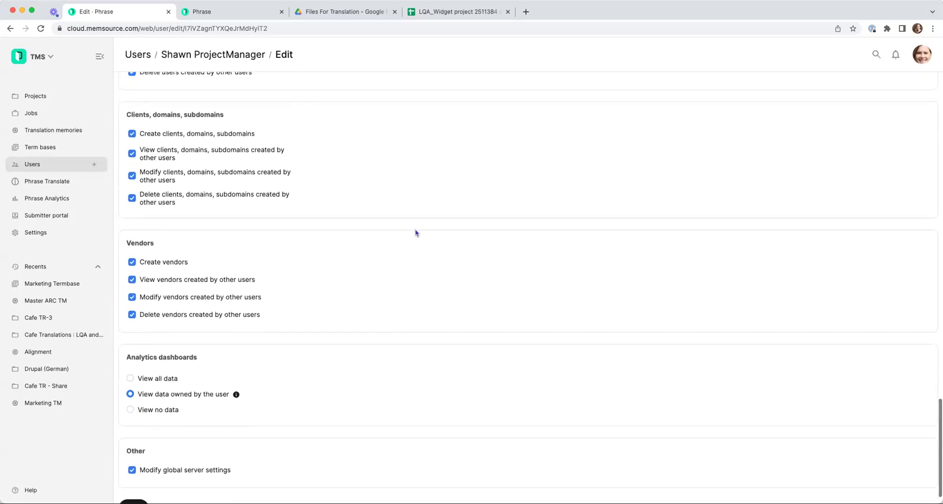
{"action": "scroll", "coordinate": [468, 247], "scroll_direction": "down", "scroll_amount": 1}
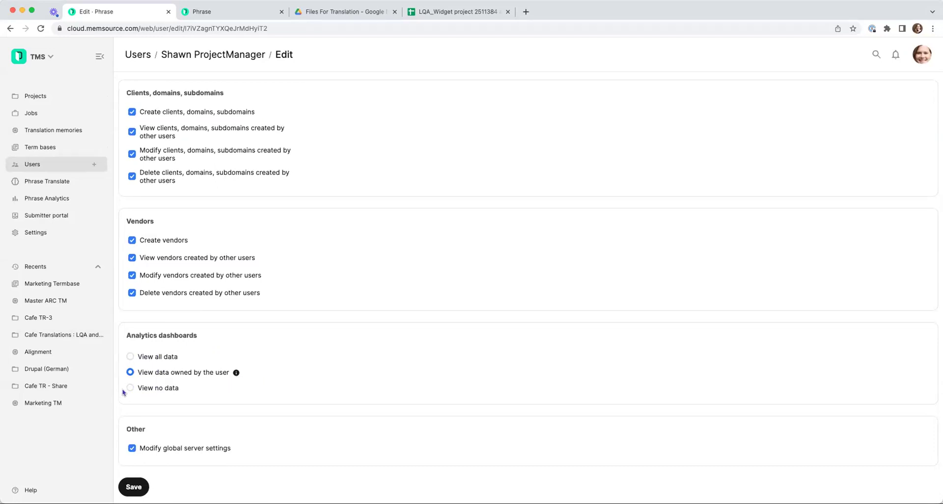
{"action": "scroll", "coordinate": [366, 353], "scroll_direction": "up", "scroll_amount": 10}
{"action": "scroll", "coordinate": [366, 357], "scroll_direction": "up", "scroll_amount": 10}
{"action": "left_click", "coordinate": [137, 61]}
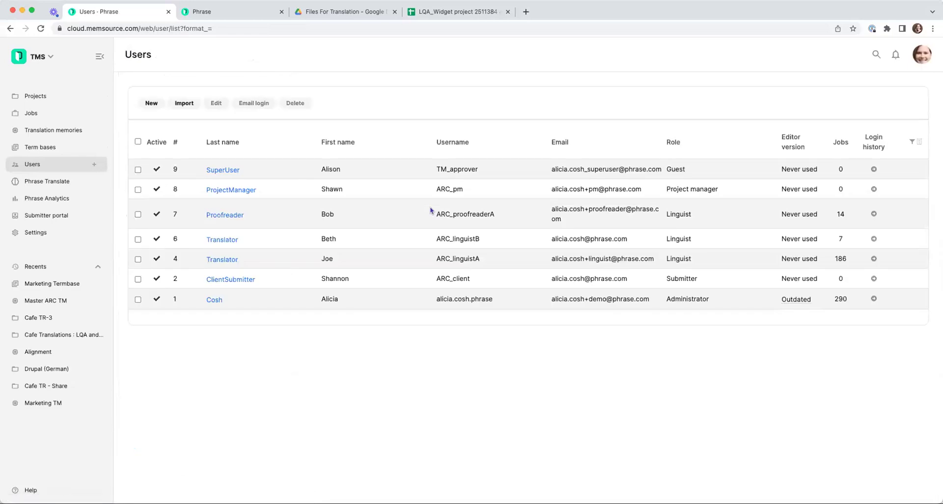
Open the profile of linguist ARC_linguistA and review the assigned jobs and the relevant languages, clients, domains and workflow steps
{"action": "left_click", "coordinate": [222, 261]}
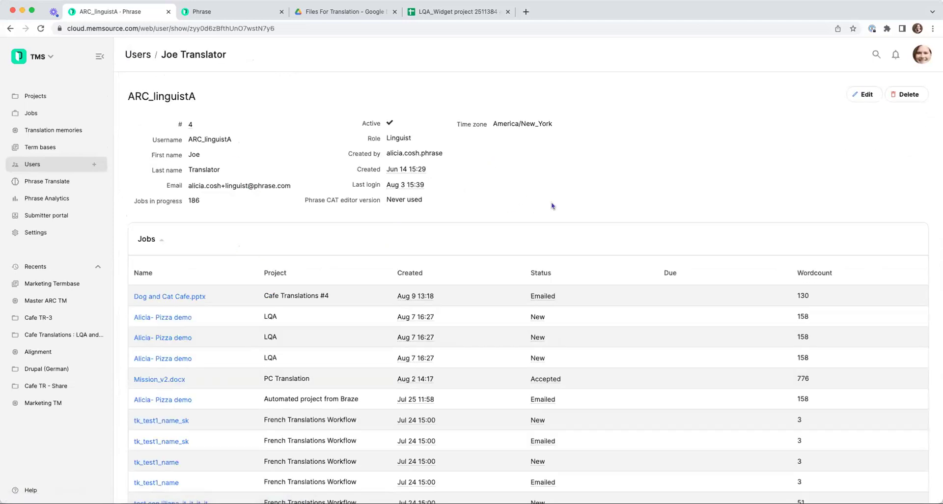
{"action": "scroll", "coordinate": [552, 204], "scroll_direction": "down", "scroll_amount": 3}
{"action": "scroll", "coordinate": [552, 204], "scroll_direction": "down", "scroll_amount": 12}
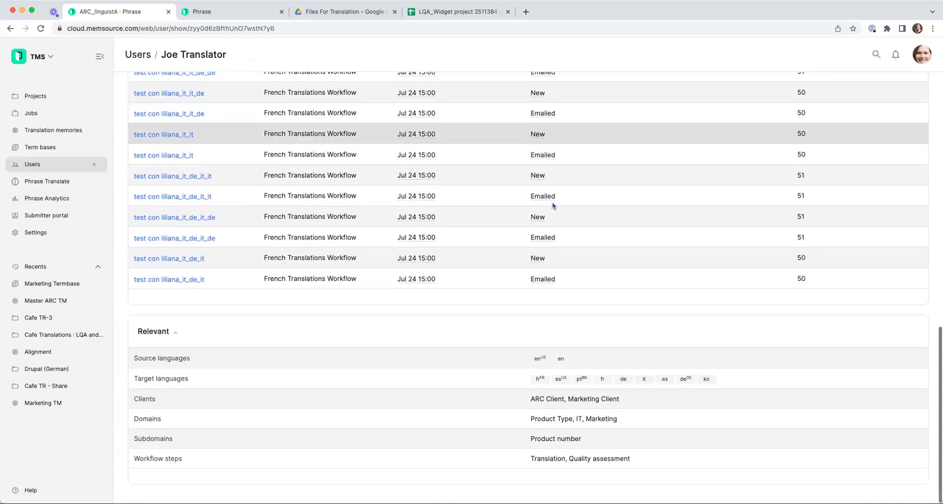
{"action": "scroll", "coordinate": [552, 206], "scroll_direction": "up", "scroll_amount": 15}
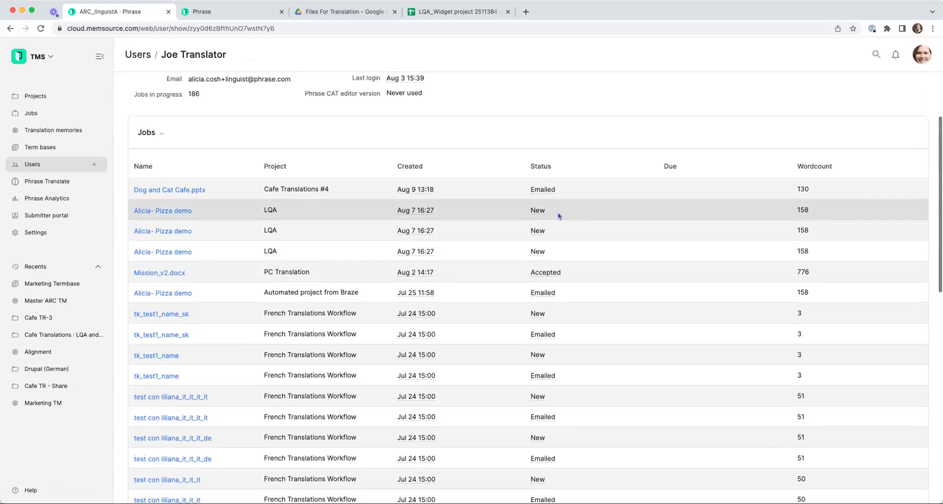
{"action": "scroll", "coordinate": [559, 215], "scroll_direction": "up", "scroll_amount": 3}
Check the permissions and price list in ARC_linguistA's edit form, save the user record, and return to the user list
{"action": "left_click", "coordinate": [863, 95]}
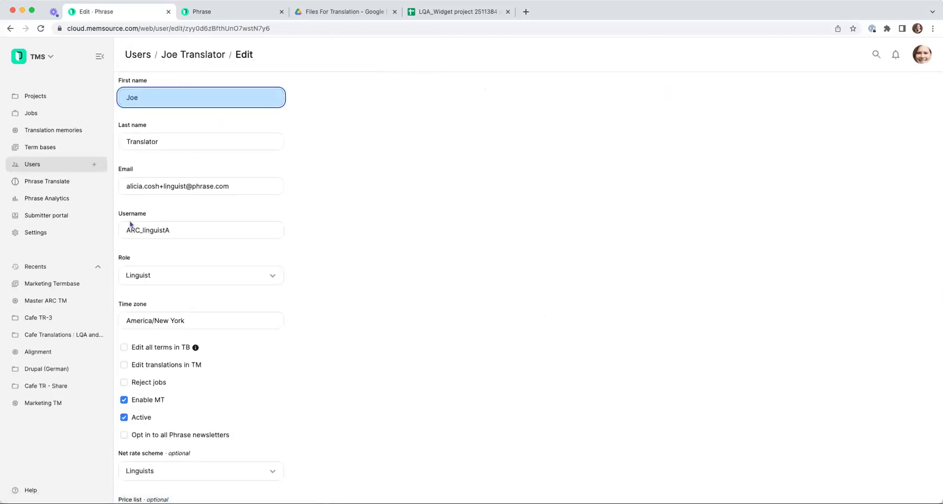
{"action": "scroll", "coordinate": [414, 167], "scroll_direction": "down", "scroll_amount": 2}
{"action": "scroll", "coordinate": [414, 167], "scroll_direction": "down", "scroll_amount": 2}
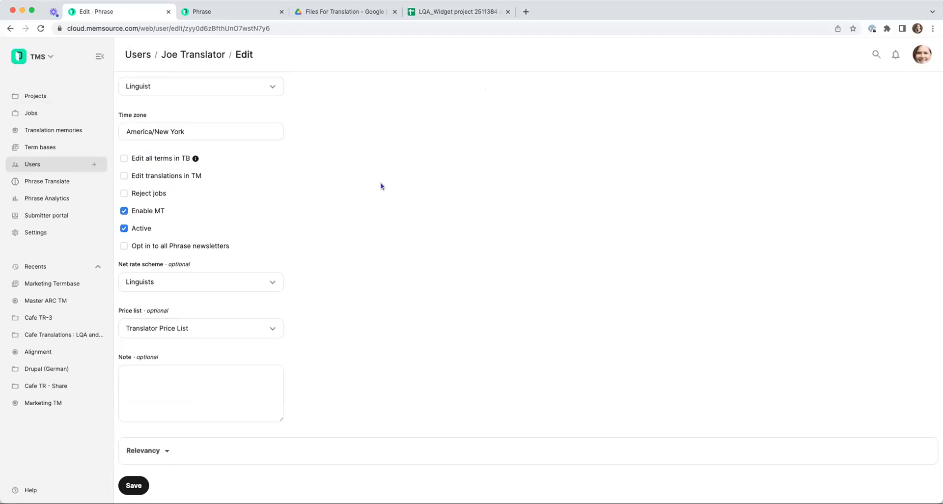
{"action": "left_click", "coordinate": [280, 331]}
{"action": "left_click", "coordinate": [280, 330]}
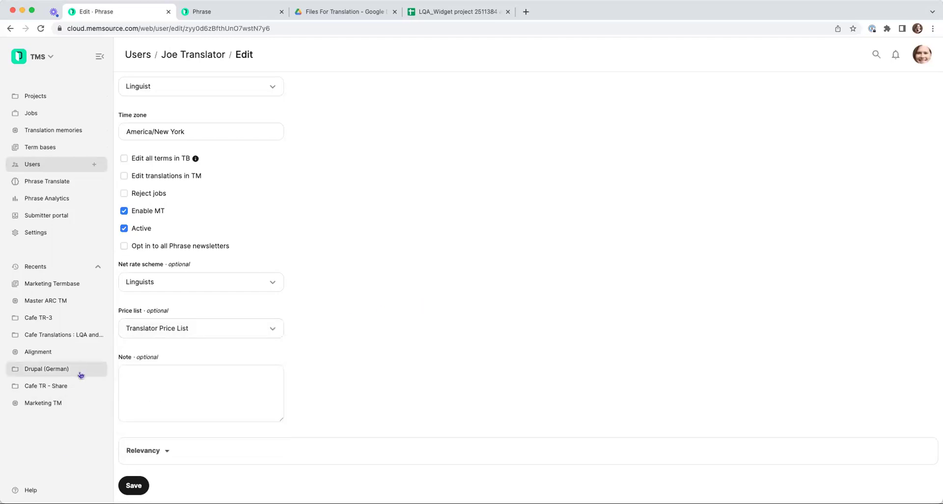
{"action": "left_click", "coordinate": [131, 487]}
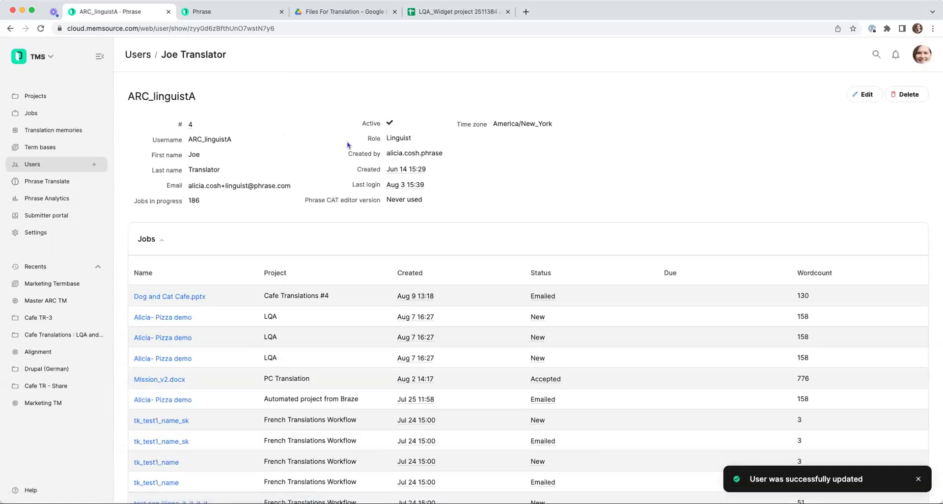
{"action": "scroll", "coordinate": [347, 142], "scroll_direction": "down", "scroll_amount": 1}
{"action": "scroll", "coordinate": [347, 142], "scroll_direction": "up", "scroll_amount": 1}
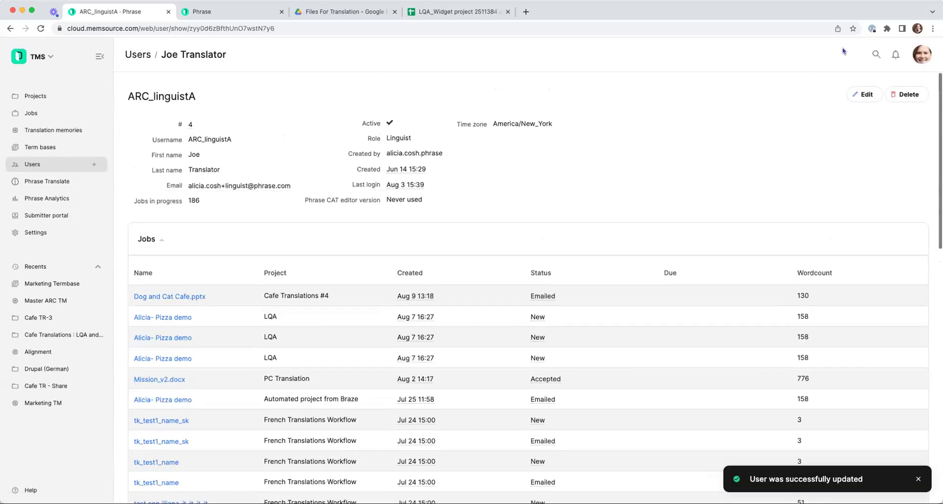
{"action": "left_click", "coordinate": [124, 55]}
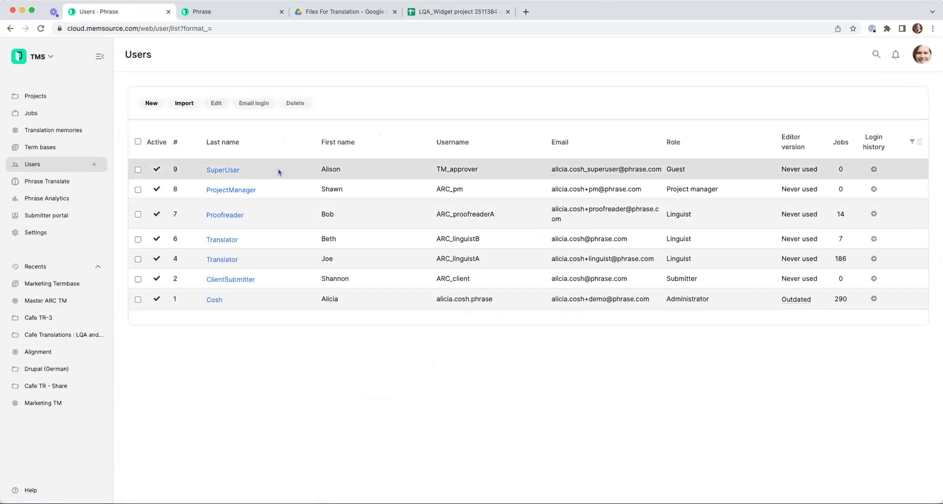
Review the TM_approver guest user's project, translation memory and term base rights, and return to the user list without saving
{"action": "left_click", "coordinate": [220, 170]}
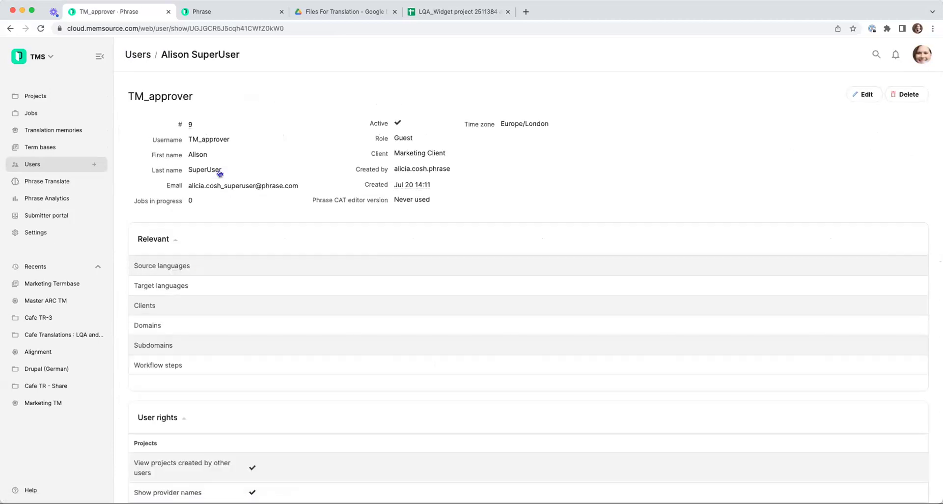
{"action": "left_click", "coordinate": [864, 94]}
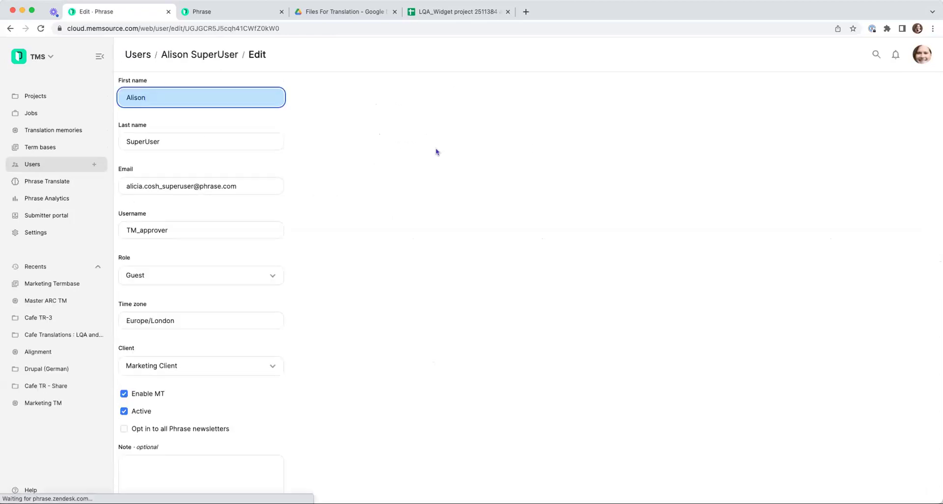
{"action": "scroll", "coordinate": [429, 162], "scroll_direction": "down", "scroll_amount": 10}
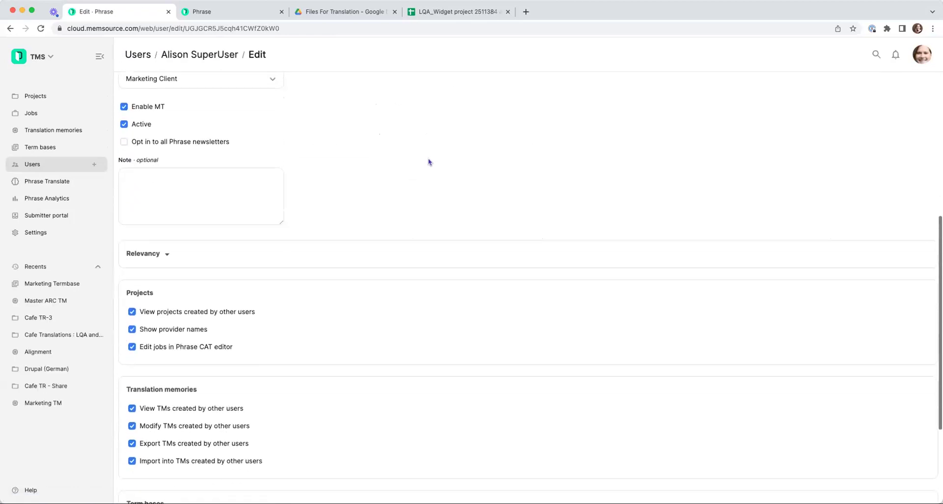
{"action": "scroll", "coordinate": [277, 267], "scroll_direction": "down", "scroll_amount": 2}
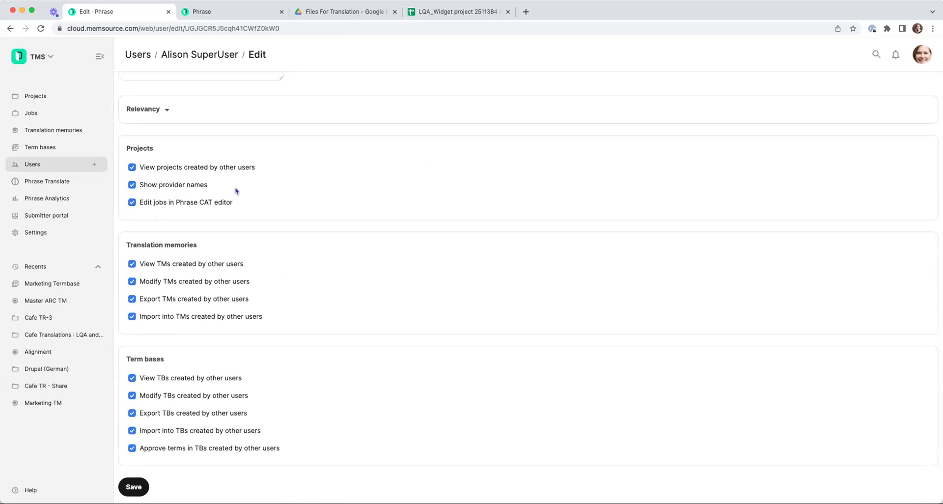
{"action": "scroll", "coordinate": [319, 210], "scroll_direction": "up", "scroll_amount": 10}
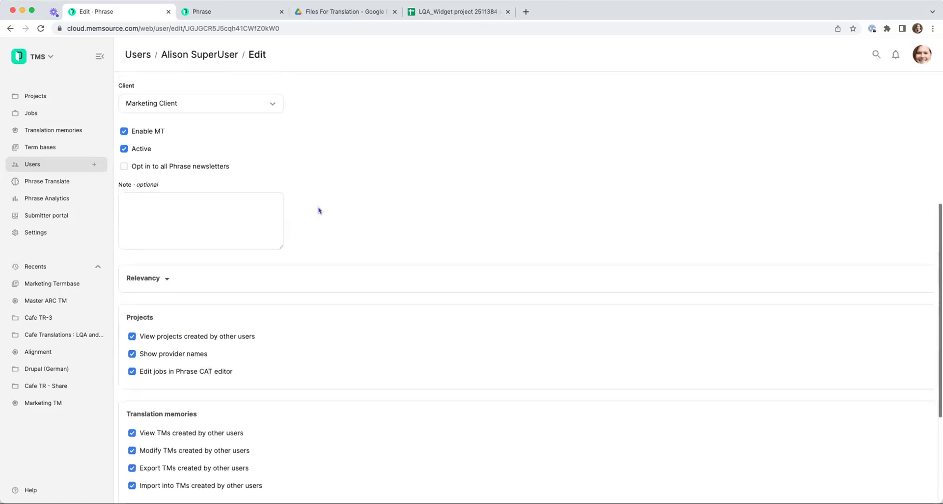
{"action": "left_click", "coordinate": [146, 58]}
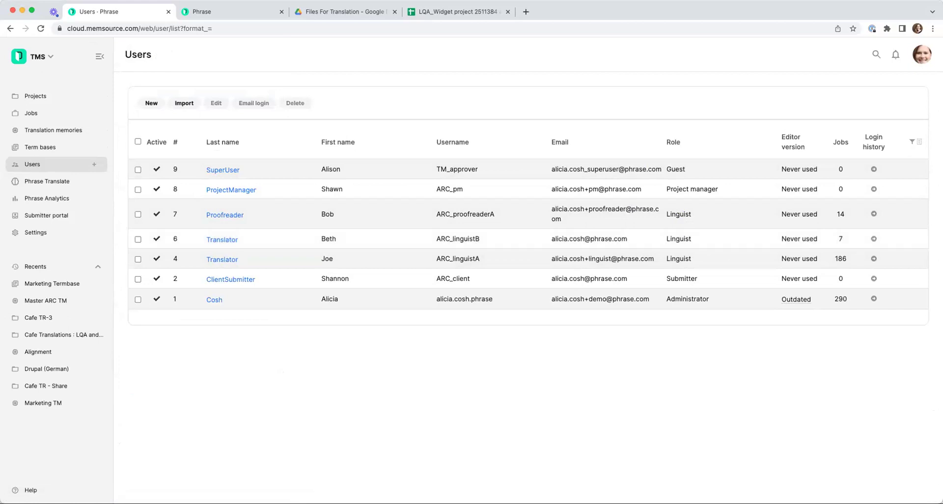
Open a blank new-vendor form from the vendor list in the settings and check the available net rate schemes
{"action": "left_click", "coordinate": [35, 238]}
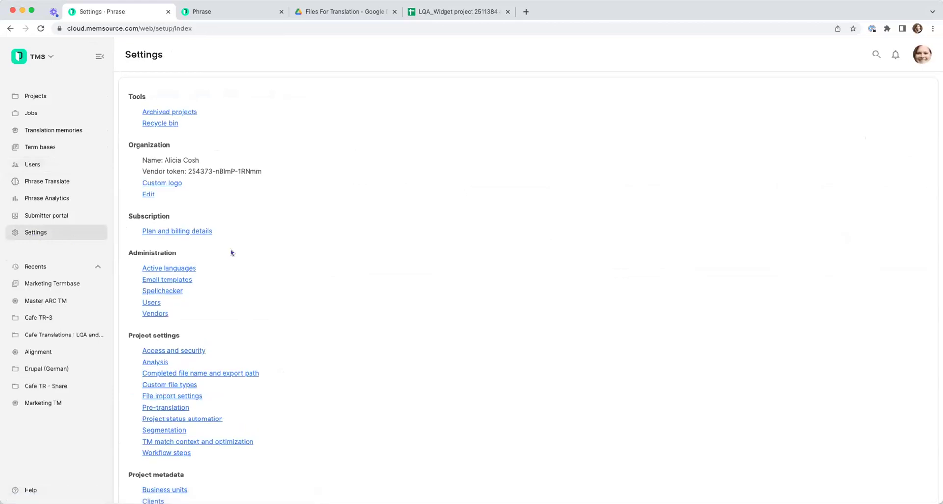
{"action": "left_click", "coordinate": [155, 314]}
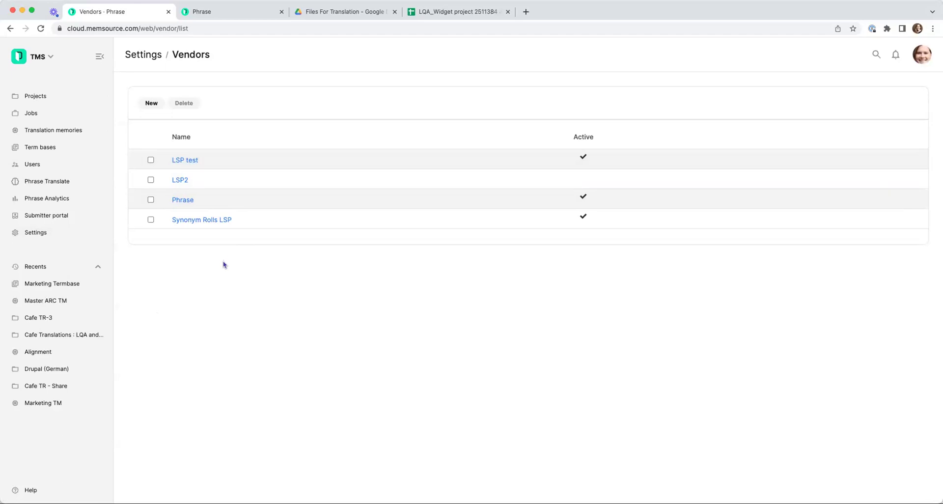
{"action": "left_click", "coordinate": [152, 104]}
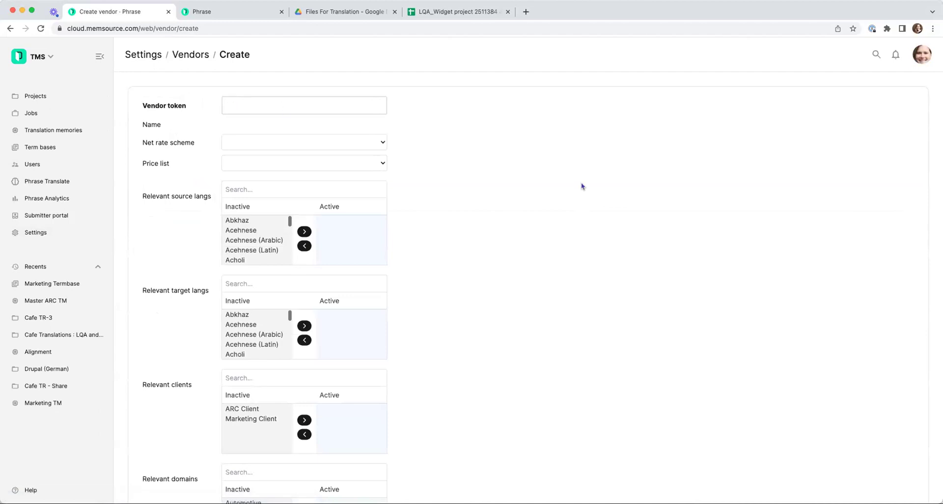
{"action": "left_click", "coordinate": [381, 143]}
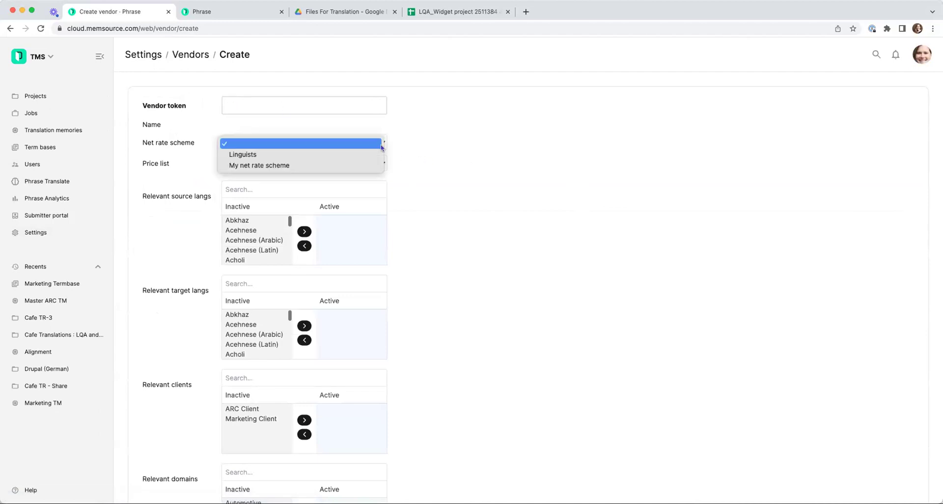
{"action": "left_click", "coordinate": [538, 156]}
Review the vendor form's relevant languages, clients, domains, subdomains and workflow steps
{"action": "scroll", "coordinate": [538, 159], "scroll_direction": "down", "scroll_amount": 1}
{"action": "scroll", "coordinate": [537, 162], "scroll_direction": "down", "scroll_amount": 3}
{"action": "scroll", "coordinate": [613, 210], "scroll_direction": "down", "scroll_amount": 3}
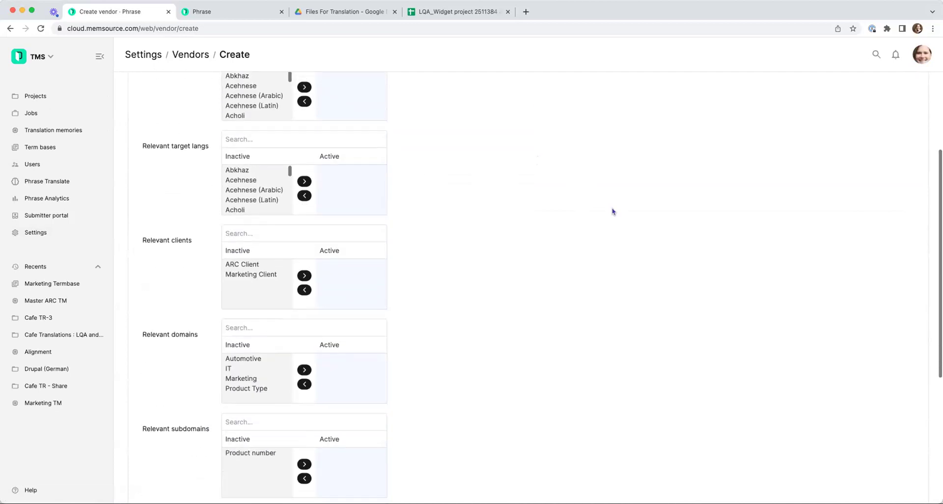
{"action": "scroll", "coordinate": [613, 211], "scroll_direction": "down", "scroll_amount": 2}
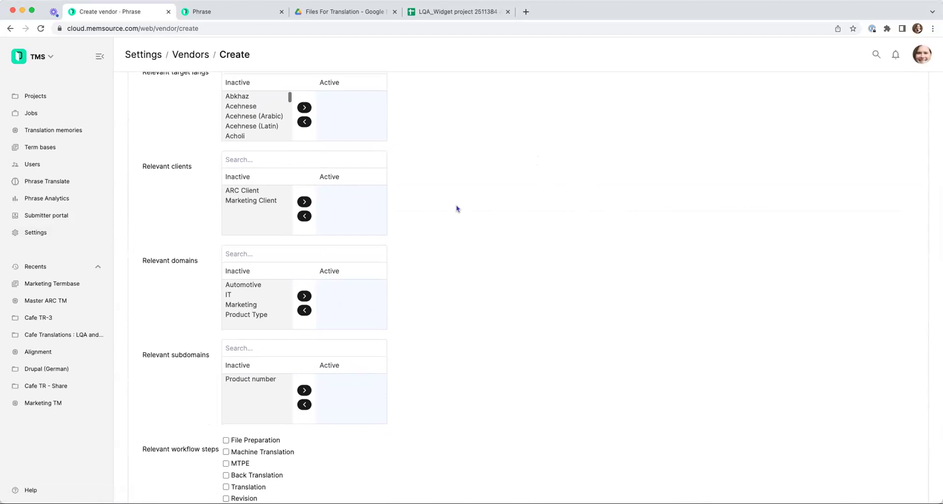
{"action": "scroll", "coordinate": [457, 209], "scroll_direction": "down", "scroll_amount": 5}
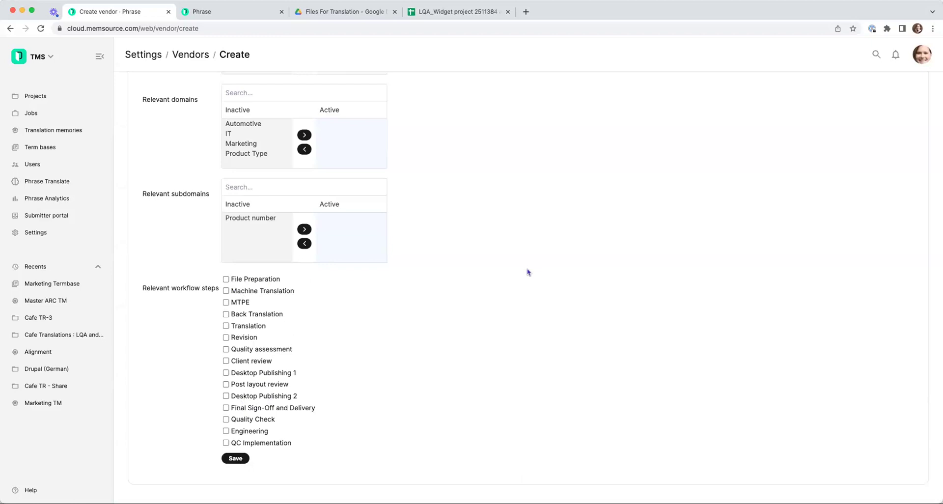
{"action": "scroll", "coordinate": [528, 272], "scroll_direction": "up", "scroll_amount": 10}
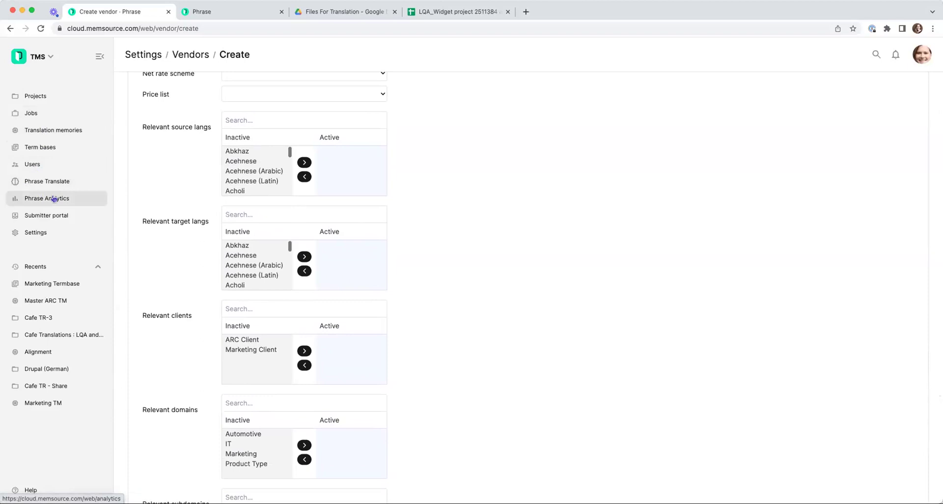
Go to the project list, view the blank project creation form, and return to the list without creating a project
{"action": "left_click", "coordinate": [63, 100]}
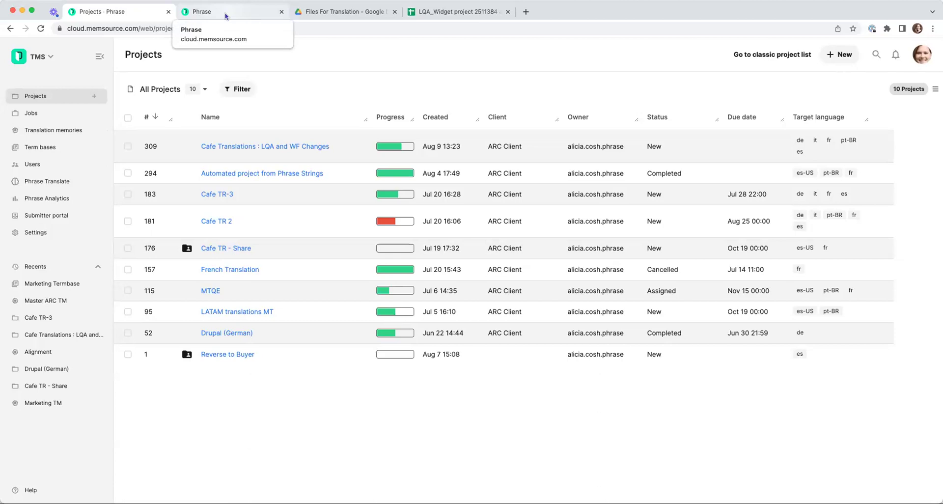
{"action": "left_click", "coordinate": [93, 96]}
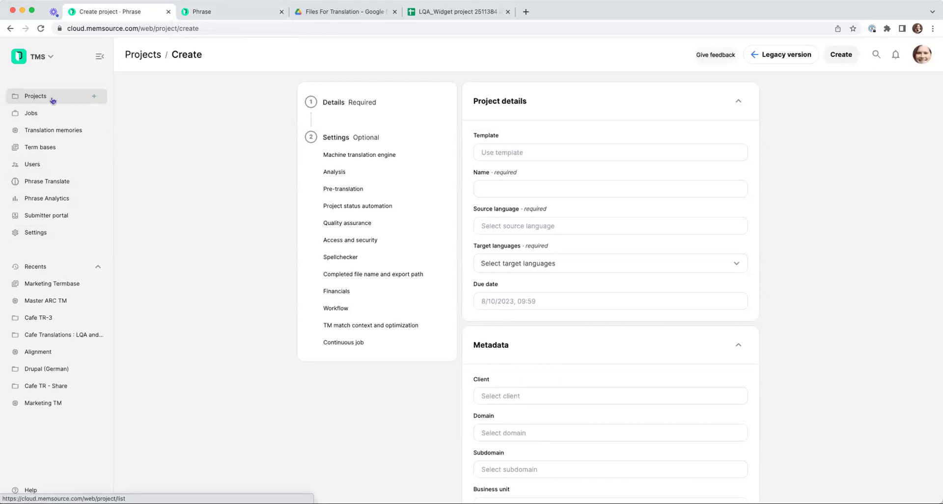
{"action": "left_click", "coordinate": [53, 100]}
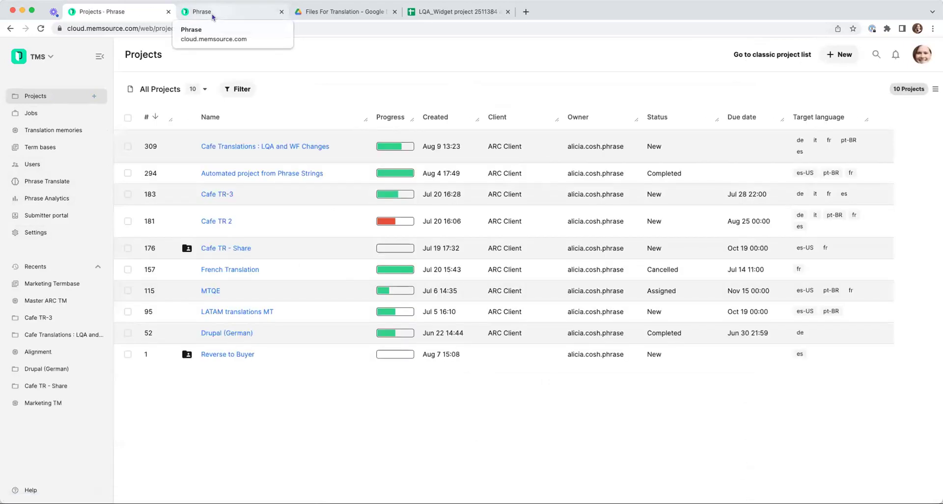
In the open submitter portal, request the Marketing Translations service from English into French and Italian
{"action": "left_click", "coordinate": [211, 13]}
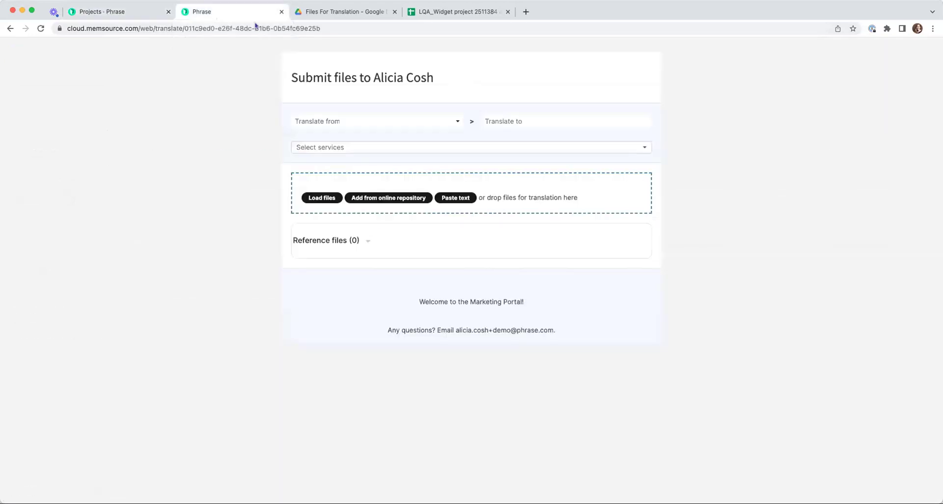
{"action": "left_click", "coordinate": [435, 120]}
{"action": "left_click", "coordinate": [399, 135]}
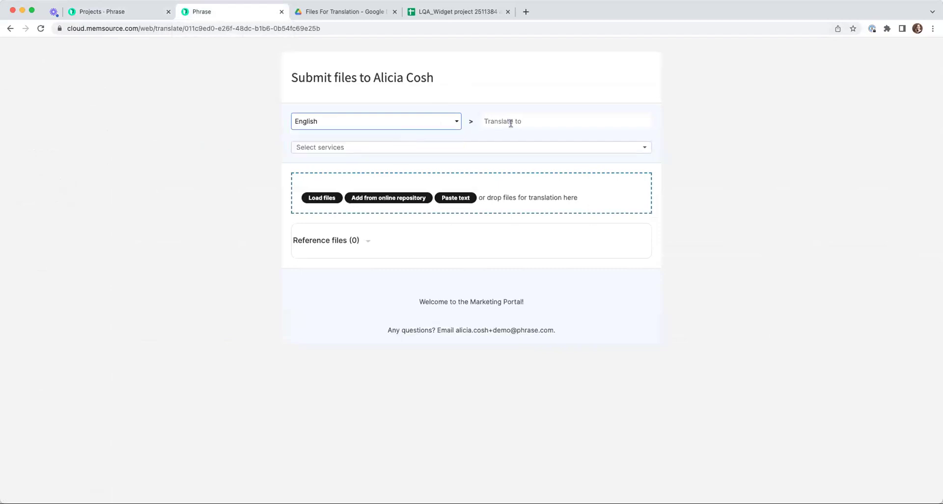
{"action": "left_click", "coordinate": [511, 122]}
{"action": "left_click", "coordinate": [512, 134]}
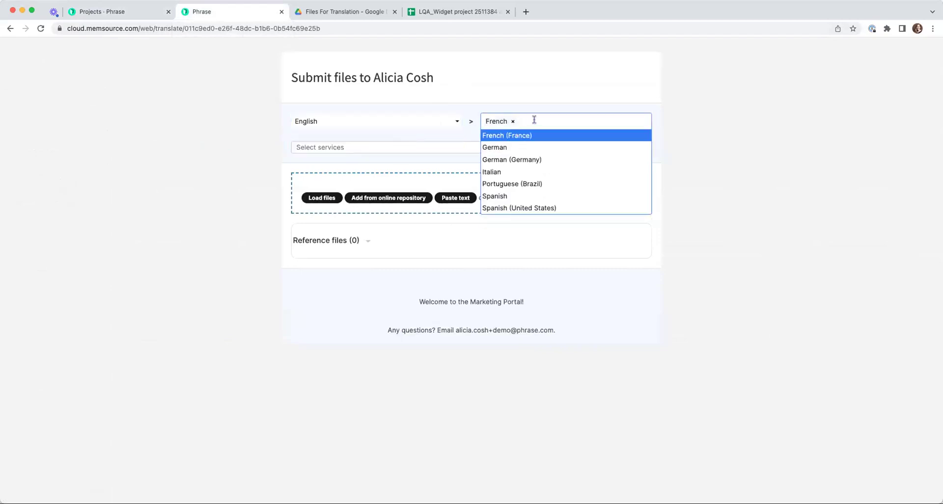
{"action": "left_click", "coordinate": [501, 171]}
{"action": "left_click", "coordinate": [740, 157]}
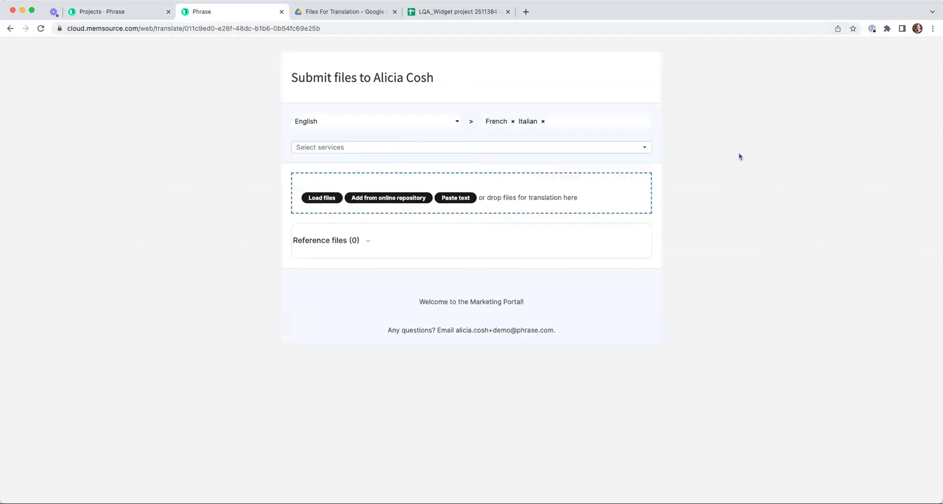
{"action": "left_click", "coordinate": [499, 150]}
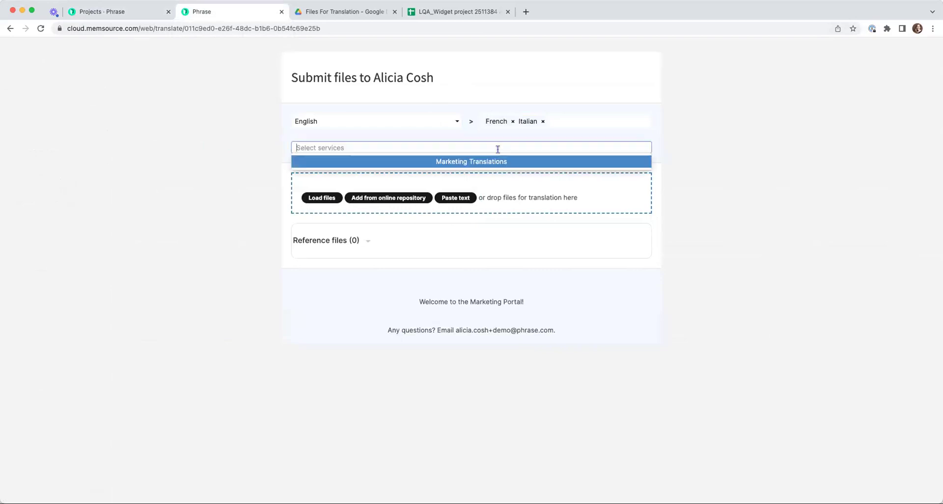
{"action": "left_click", "coordinate": [472, 163]}
{"action": "left_click", "coordinate": [173, 161]}
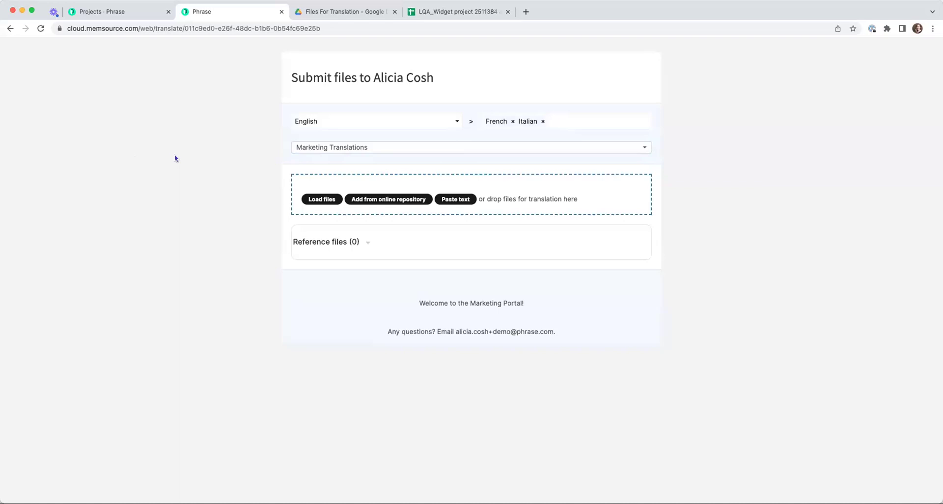
Check the portal's option to paste text for translation, cancel it, and try the option to load local files
{"action": "left_click", "coordinate": [457, 199]}
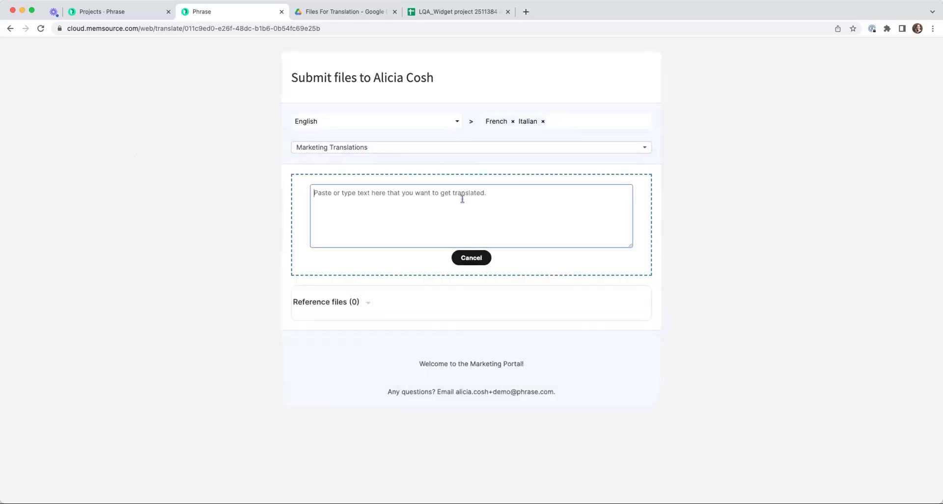
{"action": "left_click", "coordinate": [477, 260]}
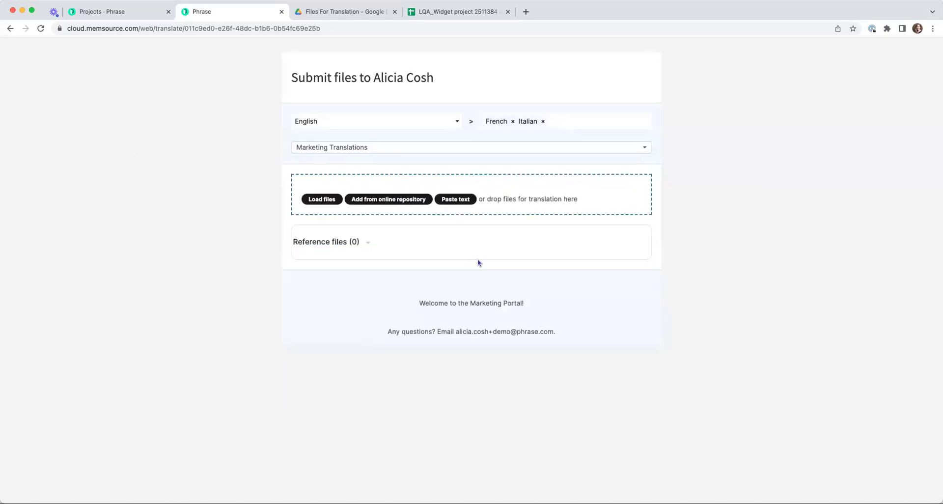
{"action": "left_click", "coordinate": [319, 200]}
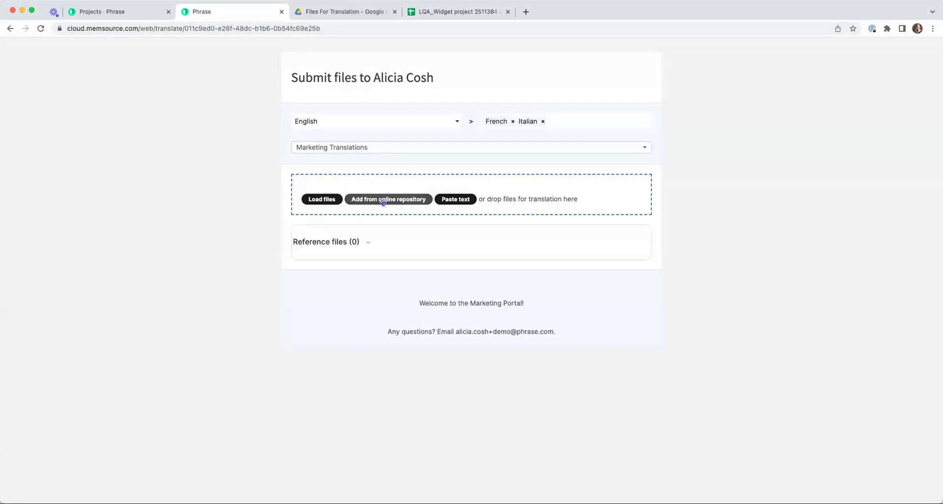
Add Dog and Cat Cafe.pptx to the submission from the linked Google Drive's My Drive/Files For Translation folder
{"action": "left_click", "coordinate": [383, 200]}
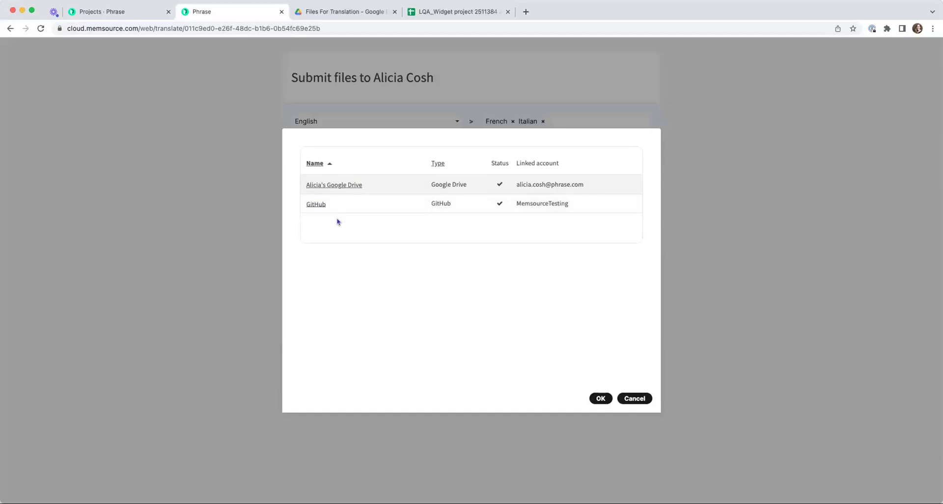
{"action": "left_click", "coordinate": [327, 187]}
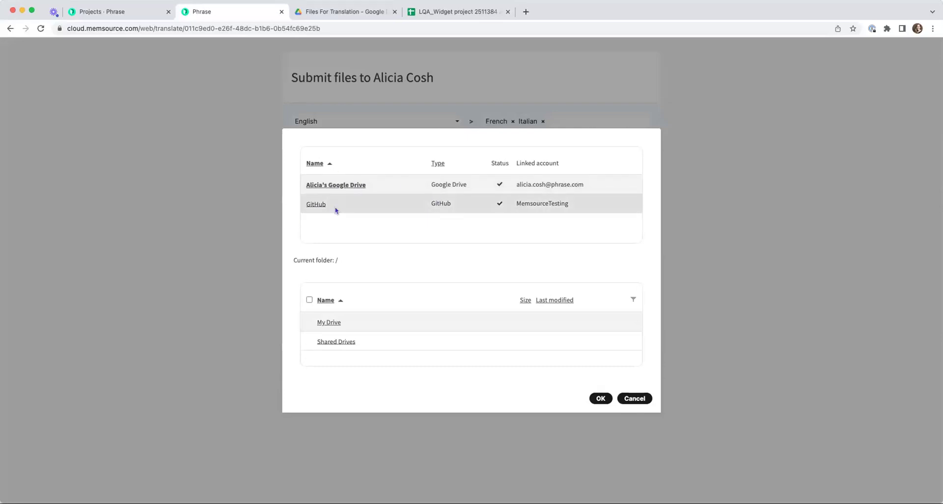
{"action": "scroll", "coordinate": [391, 271], "scroll_direction": "down", "scroll_amount": 1}
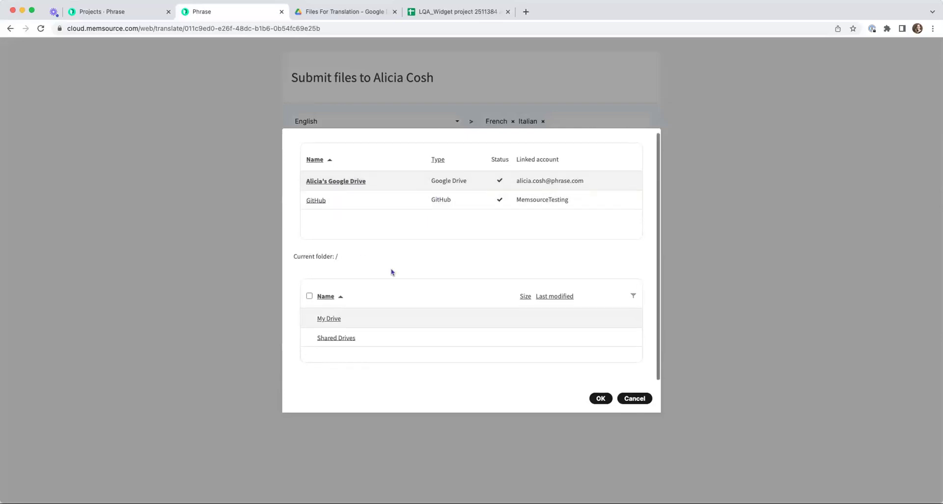
{"action": "left_click", "coordinate": [324, 318]}
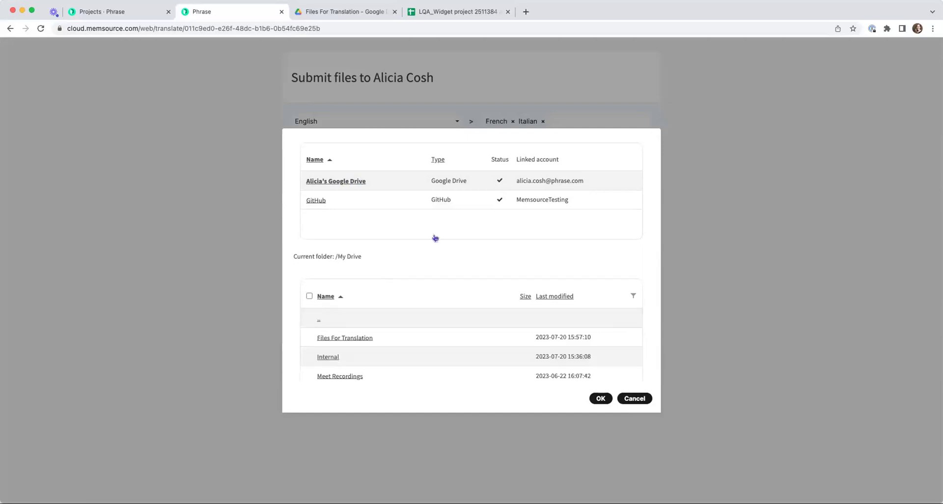
{"action": "scroll", "coordinate": [352, 363], "scroll_direction": "down", "scroll_amount": 2}
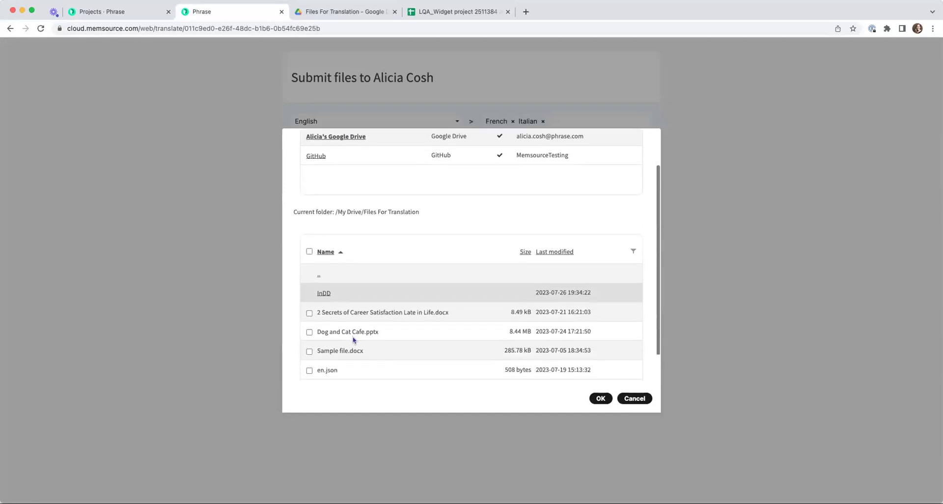
{"action": "scroll", "coordinate": [312, 356], "scroll_direction": "up", "scroll_amount": 1}
{"action": "left_click", "coordinate": [310, 356]}
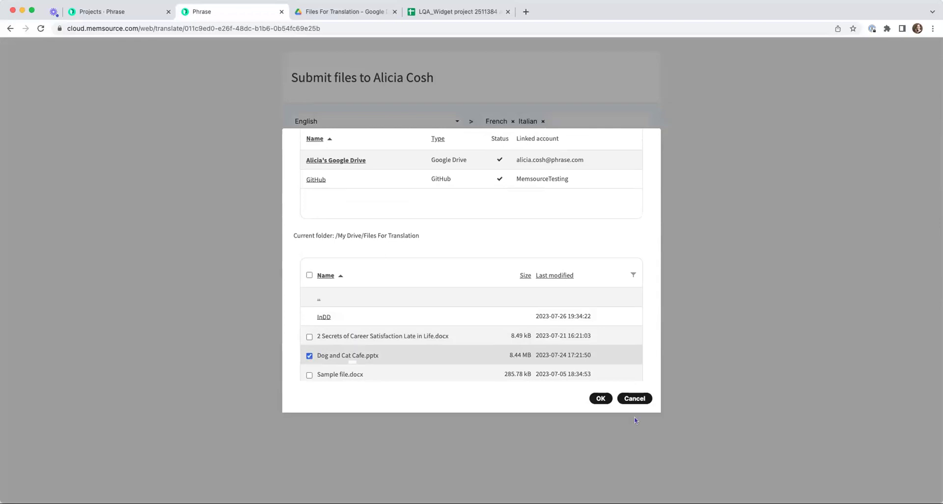
{"action": "left_click", "coordinate": [600, 399]}
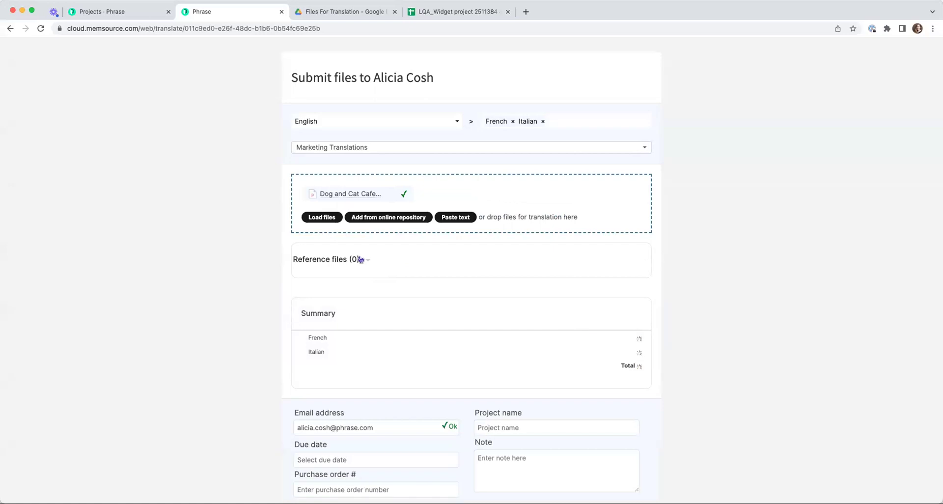
Set the submission's due date to Aug 18, 2023 11:00 AM and fill in the purchase order number
{"action": "scroll", "coordinate": [361, 258], "scroll_direction": "down", "scroll_amount": 3}
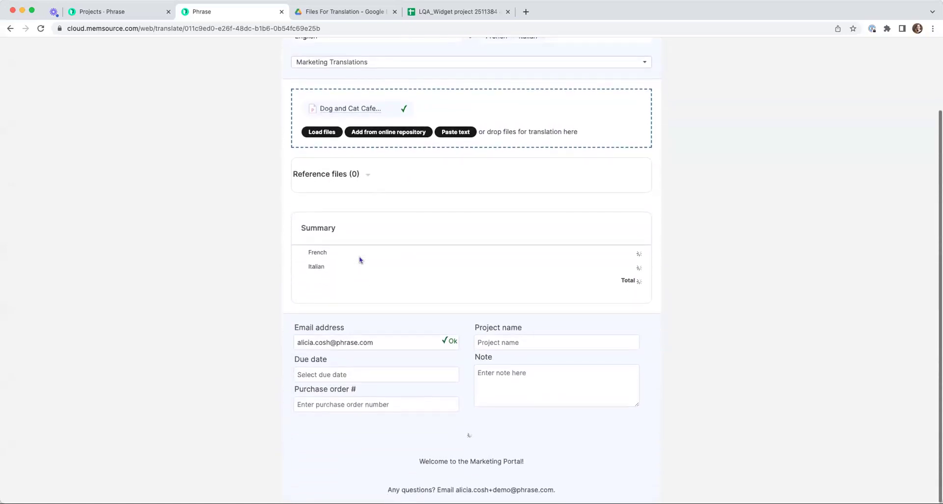
{"action": "left_click", "coordinate": [357, 375]}
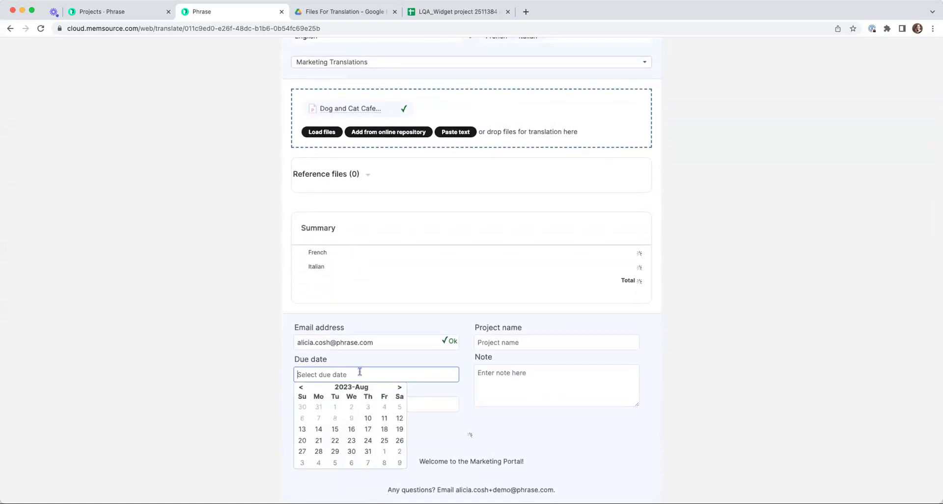
{"action": "left_click", "coordinate": [384, 427]}
{"action": "left_click", "coordinate": [424, 433]}
{"action": "left_click", "coordinate": [399, 405]}
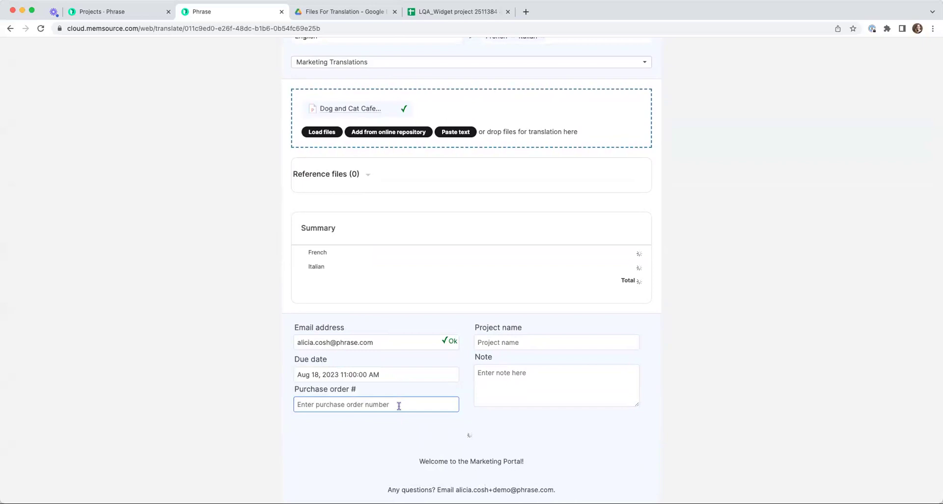
{"action": "type", "text": "12345"}
{"action": "left_click", "coordinate": [221, 371]}
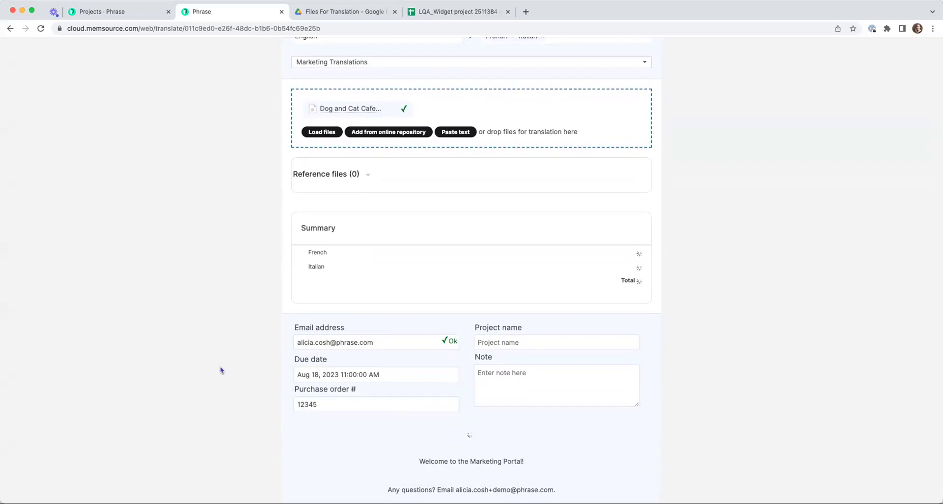
Name the submission's project "Dog's best friend" and add the note "Please translate right meow"
{"action": "left_click", "coordinate": [518, 343]}
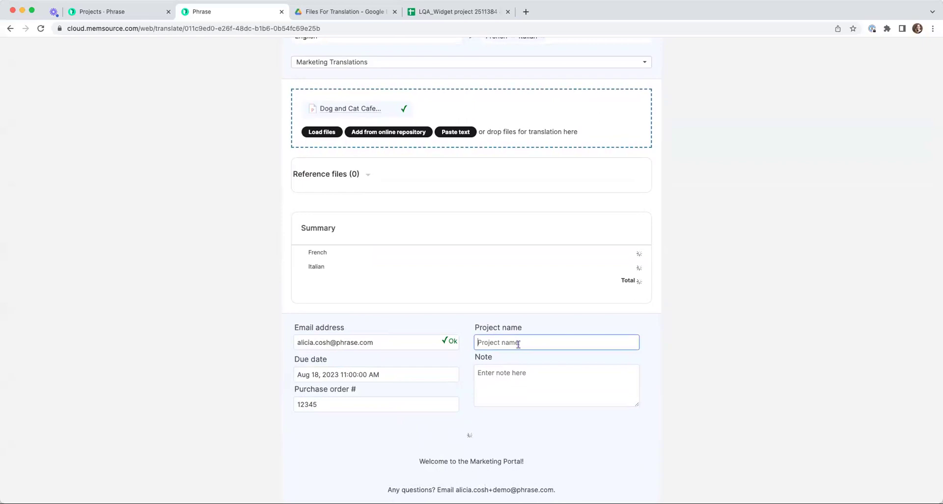
{"action": "type", "text": "Dog's best f"}
{"action": "type", "text": "iend"}
{"action": "key", "text": "BackSpace"}
{"action": "key", "text": "BackSpace"}
{"action": "key", "text": "BackSpace"}
{"action": "type", "text": "ie"}
{"action": "key", "text": "BackSpace"}
{"action": "key", "text": "BackSpace"}
{"action": "type", "text": "iend"}
{"action": "left_click", "coordinate": [506, 369]}
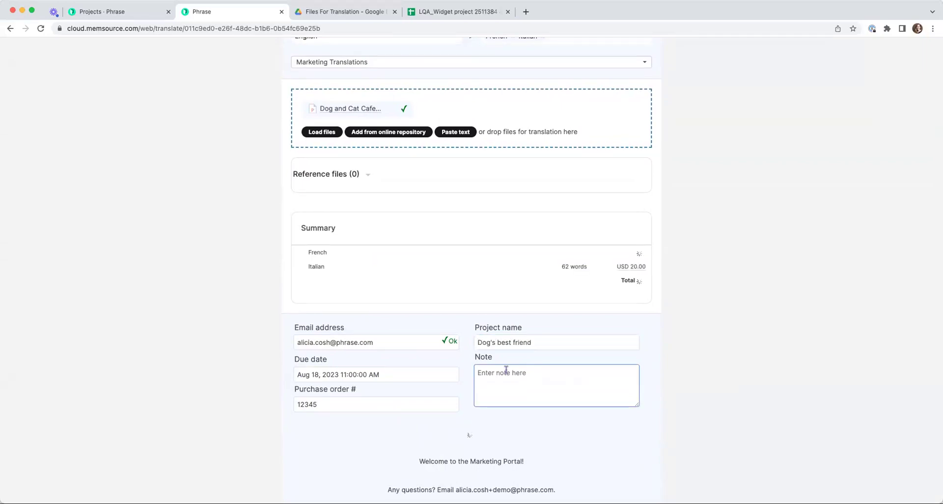
{"action": "type", "text": "Please translate right n meow"}
{"action": "left_click", "coordinate": [781, 255]}
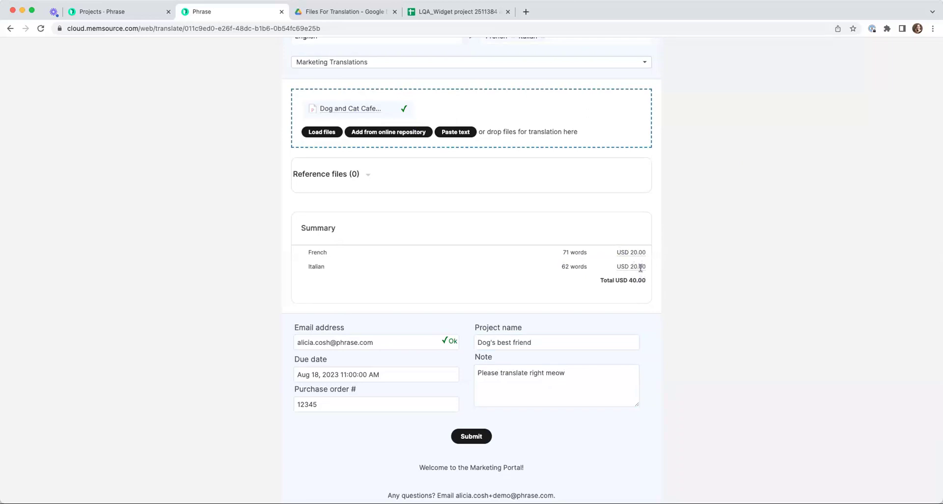
Review the completed request with its French and Italian quote summary, and submit it
{"action": "scroll", "coordinate": [640, 267], "scroll_direction": "down", "scroll_amount": 1}
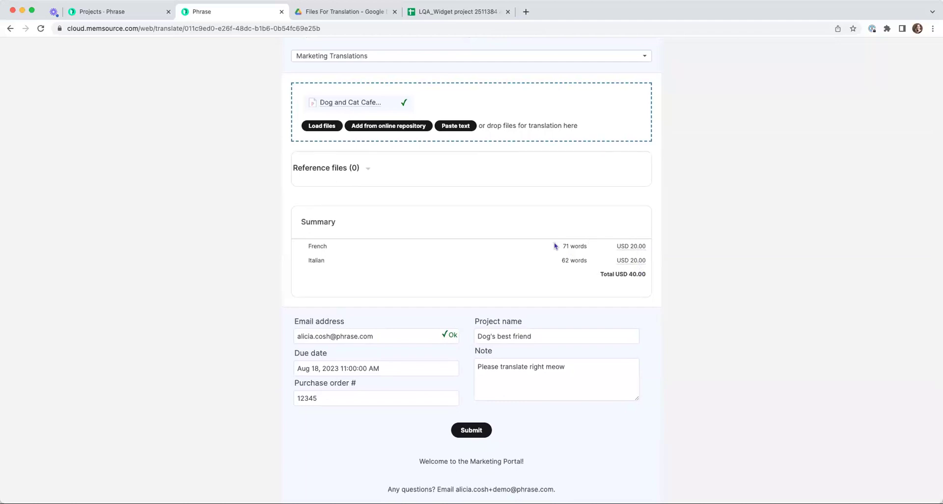
{"action": "scroll", "coordinate": [763, 270], "scroll_direction": "down", "scroll_amount": 1}
{"action": "scroll", "coordinate": [764, 269], "scroll_direction": "up", "scroll_amount": 3}
{"action": "scroll", "coordinate": [763, 269], "scroll_direction": "down", "scroll_amount": 2}
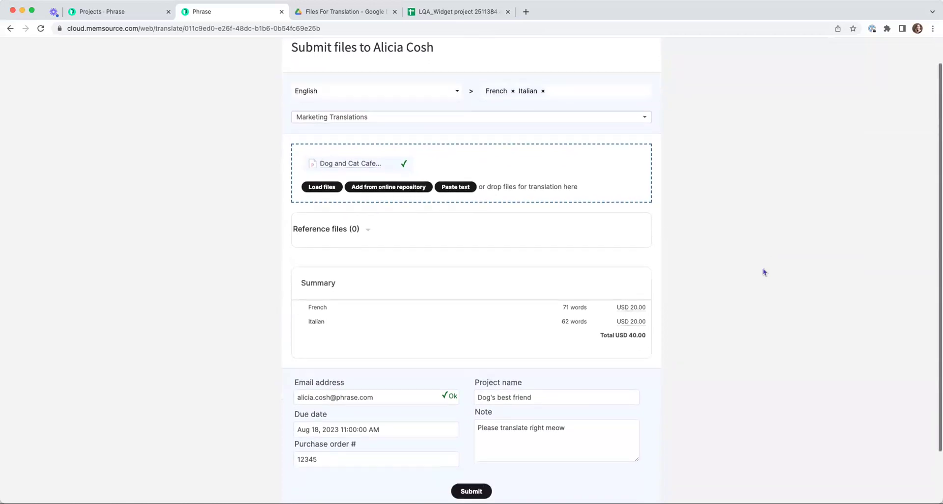
{"action": "scroll", "coordinate": [762, 268], "scroll_direction": "down", "scroll_amount": 1}
{"action": "left_click", "coordinate": [484, 434]}
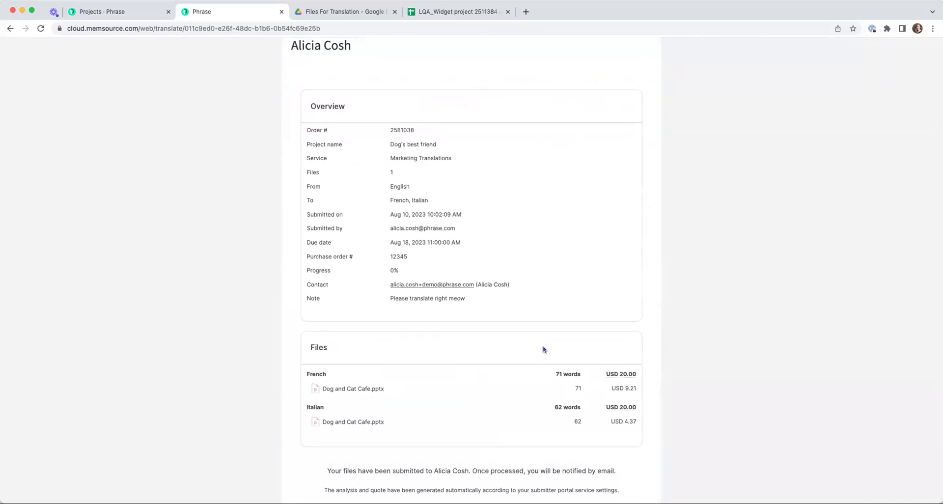
Look through the notifications on the TMS project list and reload the list
{"action": "left_click", "coordinate": [110, 14]}
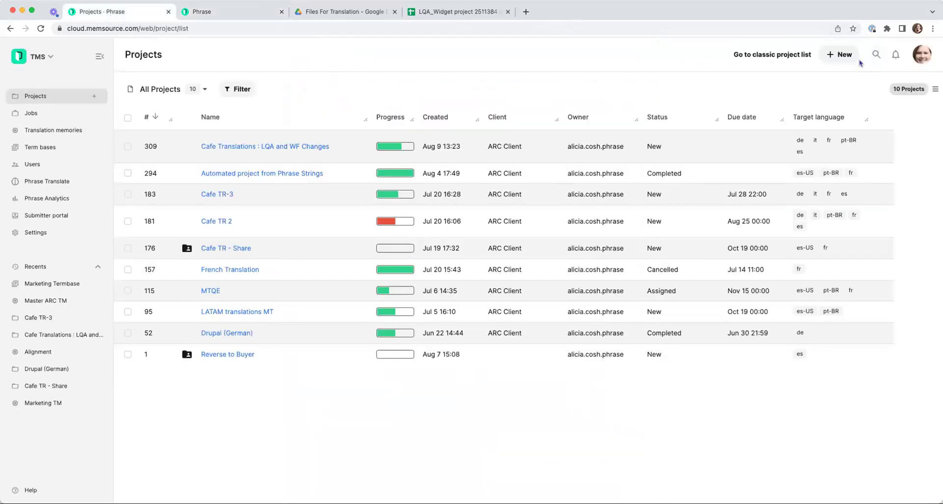
{"action": "left_click", "coordinate": [896, 55]}
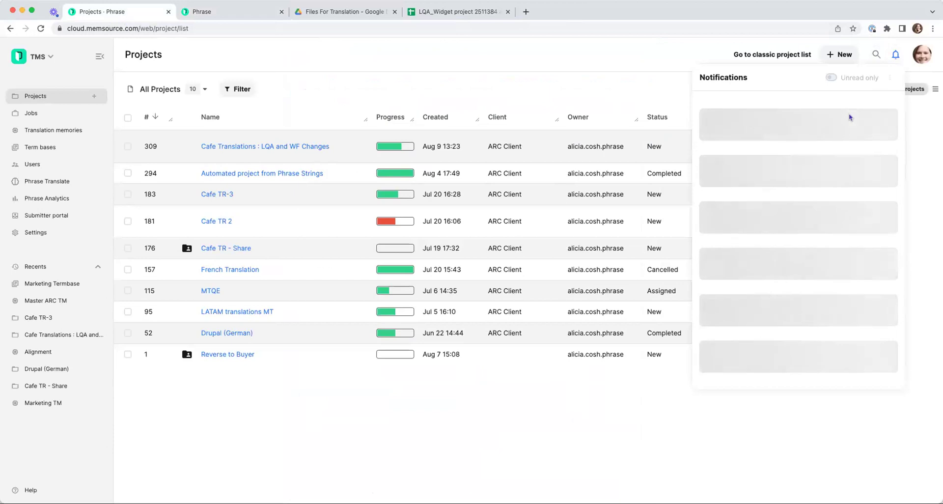
{"action": "scroll", "coordinate": [850, 116], "scroll_direction": "down", "scroll_amount": 5}
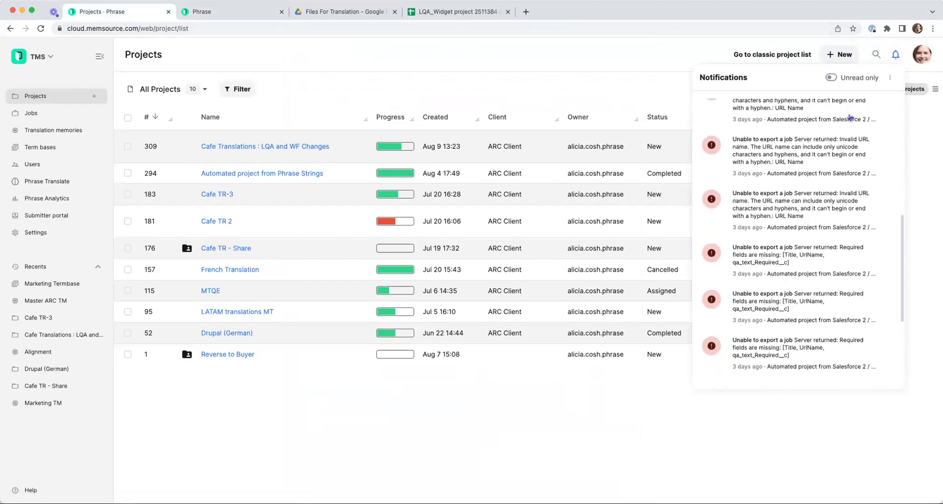
{"action": "left_click", "coordinate": [586, 72]}
{"action": "left_click", "coordinate": [40, 29]}
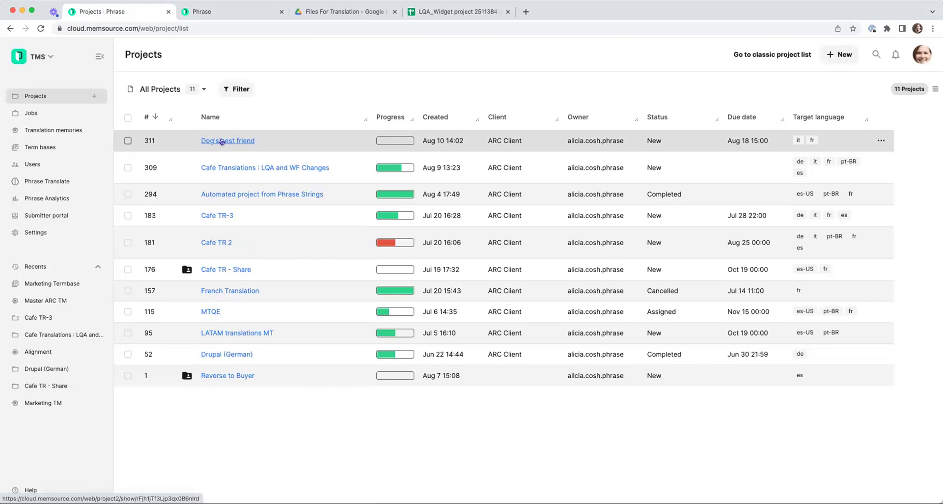
Open the Dog's best friend project and view its jobs for the Translation and Quality assessment workflow steps
{"action": "left_click", "coordinate": [223, 142]}
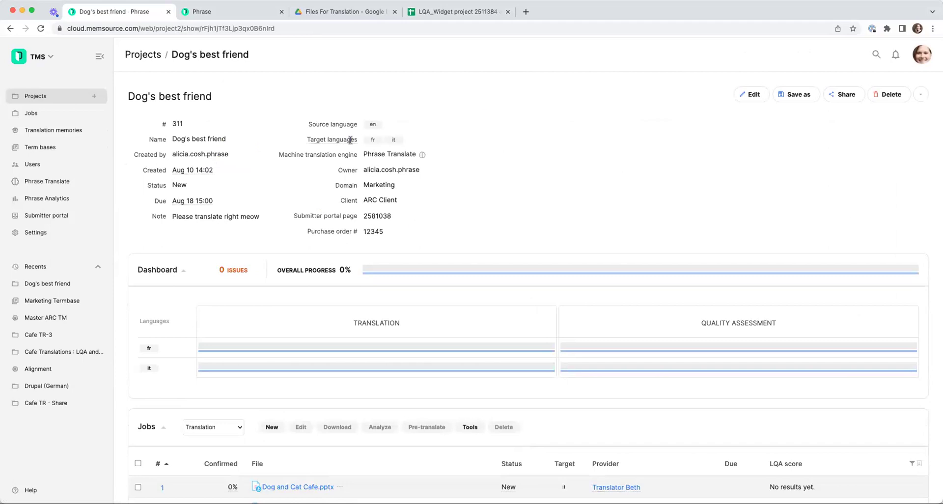
{"action": "scroll", "coordinate": [351, 143], "scroll_direction": "down", "scroll_amount": 3}
{"action": "scroll", "coordinate": [721, 222], "scroll_direction": "down", "scroll_amount": 1}
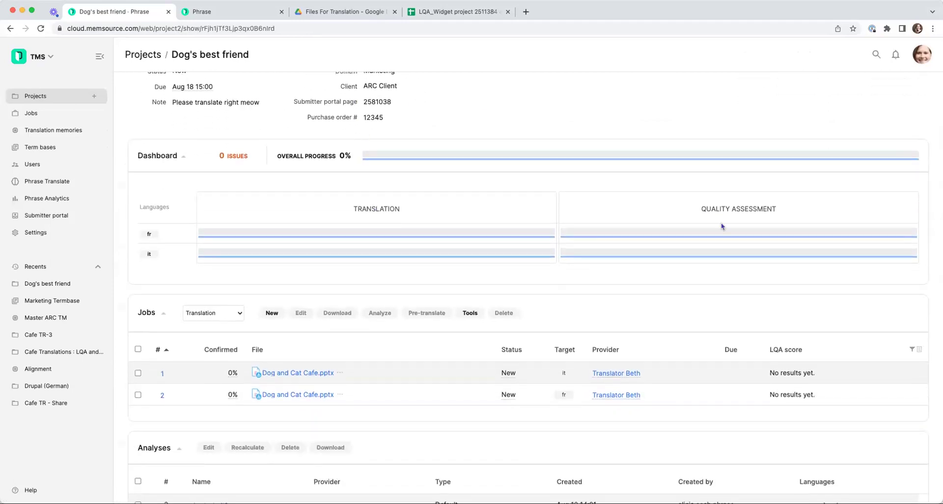
{"action": "scroll", "coordinate": [468, 206], "scroll_direction": "down", "scroll_amount": 2}
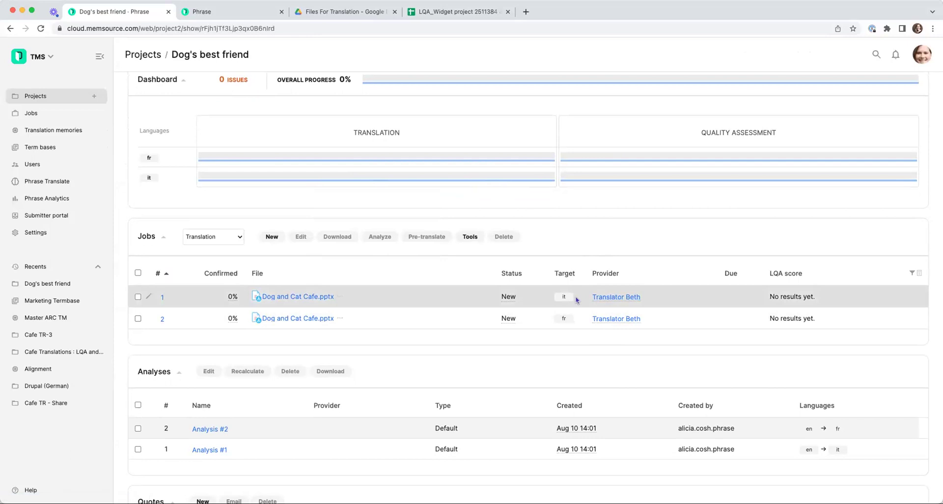
{"action": "left_click", "coordinate": [233, 238]}
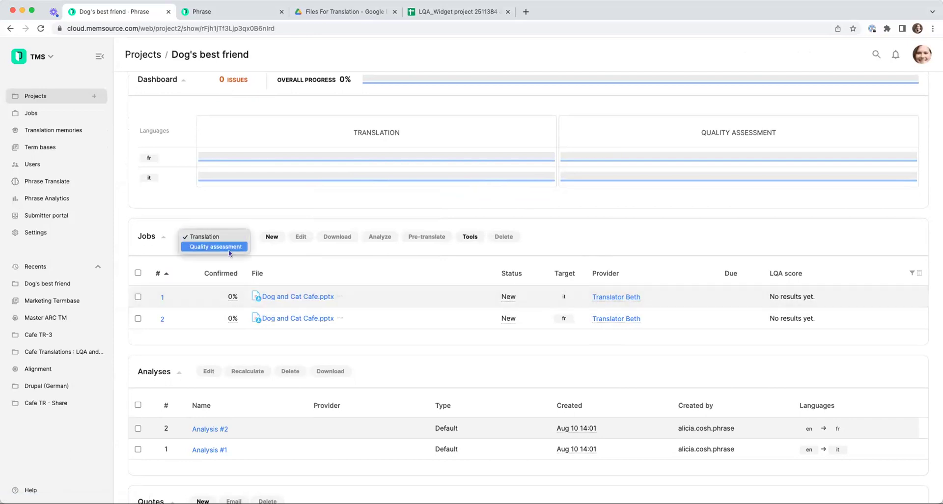
{"action": "left_click", "coordinate": [229, 247]}
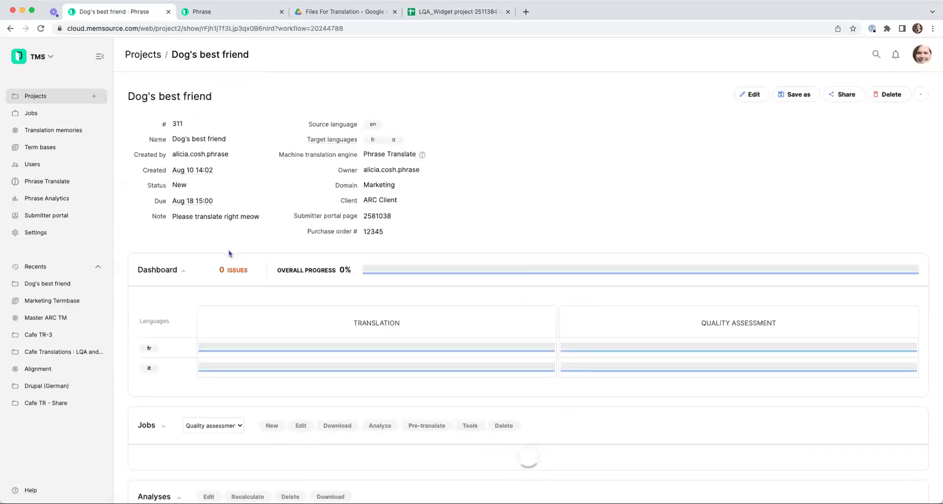
{"action": "scroll", "coordinate": [228, 251], "scroll_direction": "down", "scroll_amount": 5}
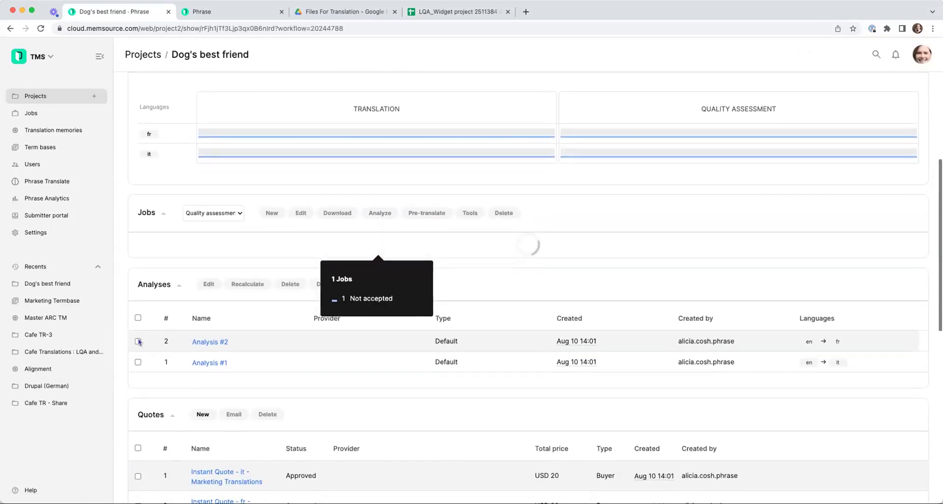
Edit the Italian Quality assessment job, adding the translator assigned to the Translation step as an additional provider
{"action": "left_click", "coordinate": [138, 273]}
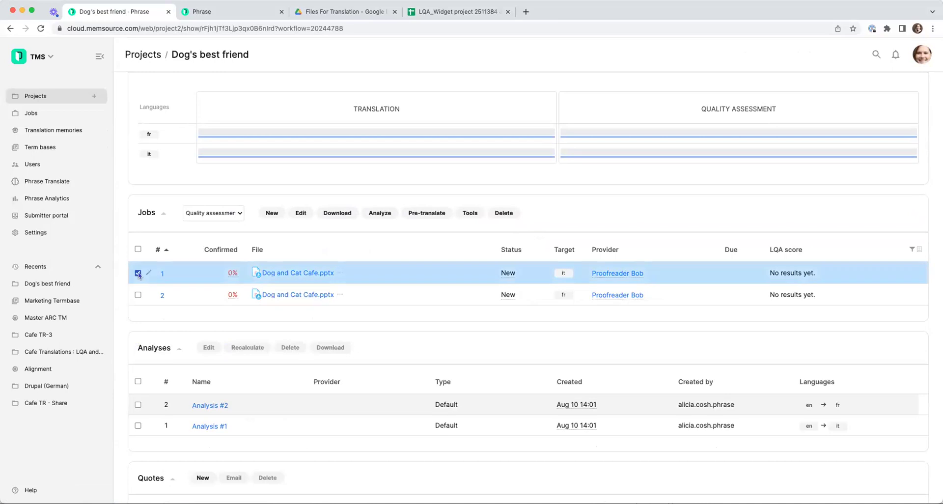
{"action": "left_click", "coordinate": [298, 214]}
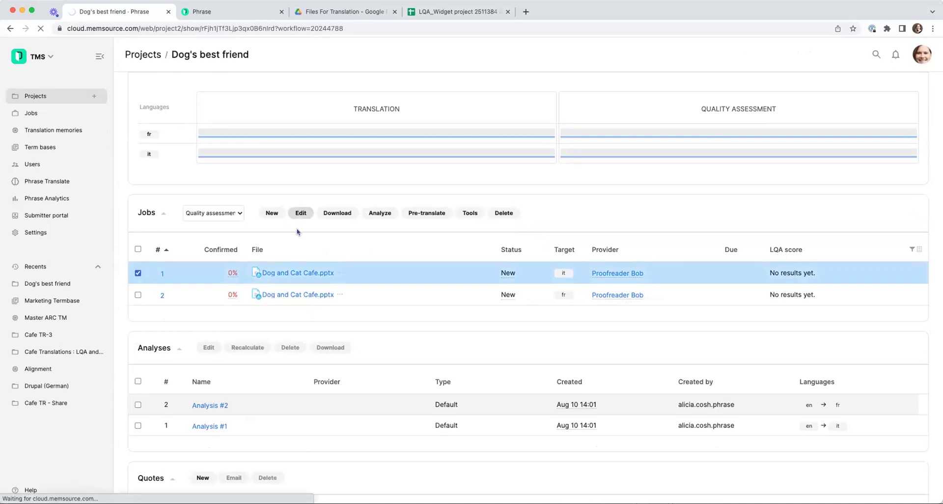
{"action": "left_click", "coordinate": [325, 103]}
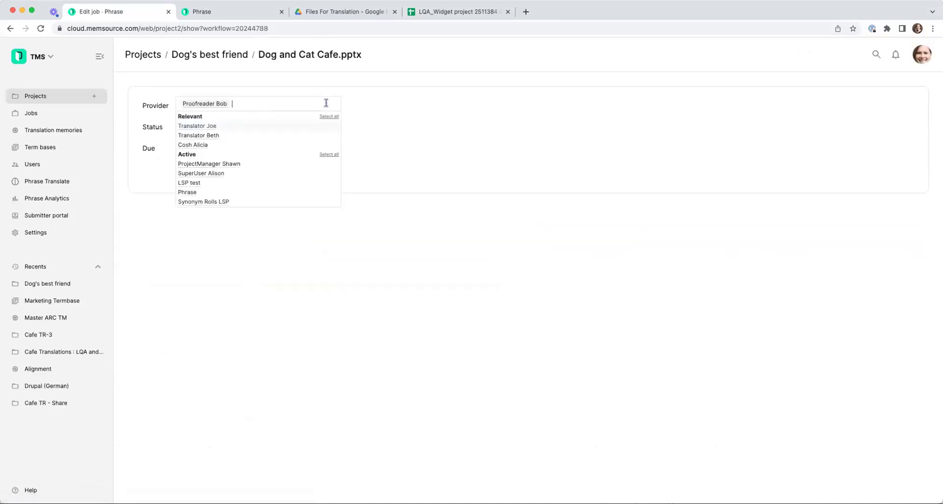
{"action": "left_click", "coordinate": [220, 135]}
{"action": "left_click", "coordinate": [447, 125]}
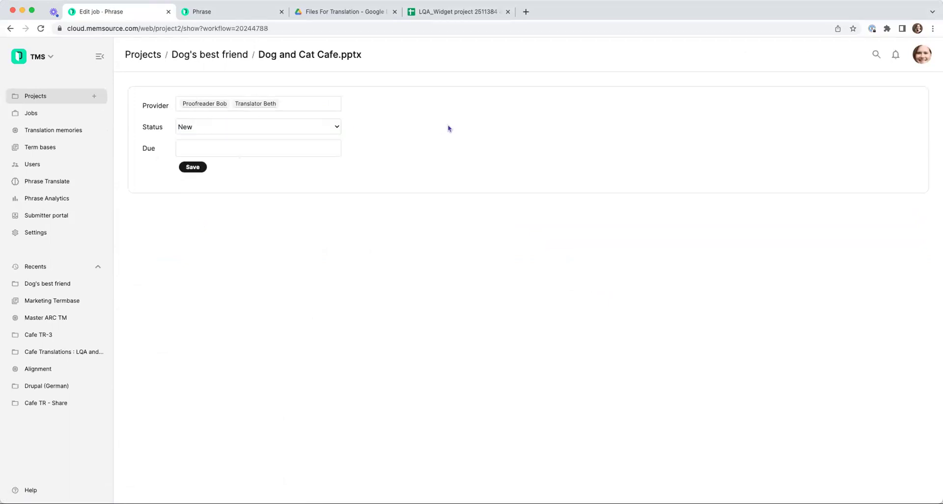
{"action": "left_click", "coordinate": [269, 147]}
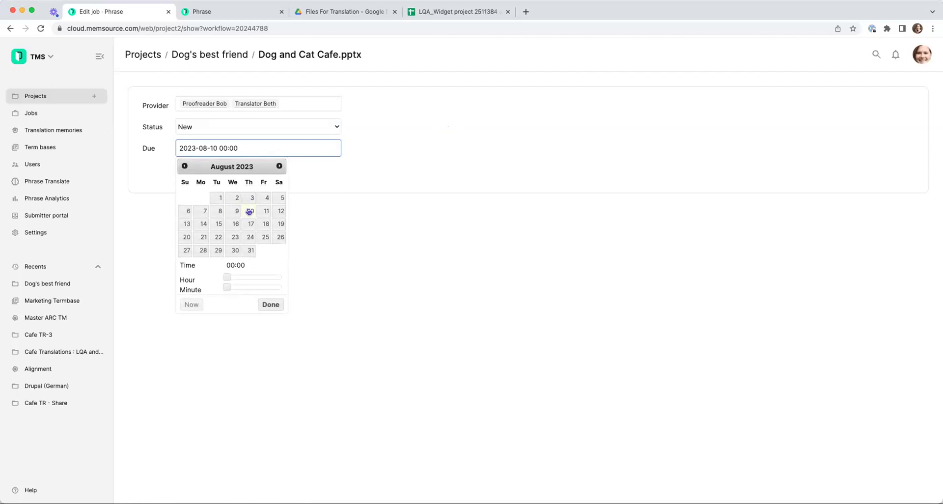
{"action": "left_click", "coordinate": [229, 279]}
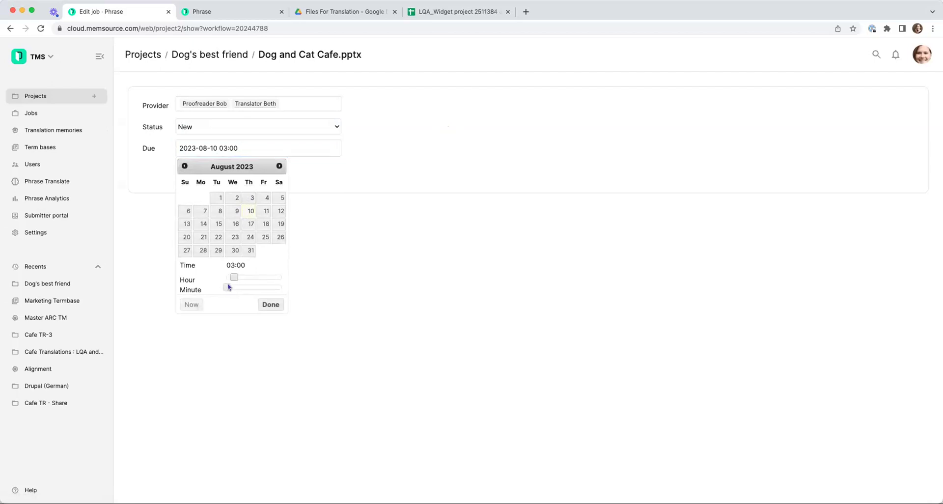
{"action": "left_click_drag", "start_coordinate": [230, 288], "coordinate": [232, 288]}
{"action": "left_click", "coordinate": [270, 305]}
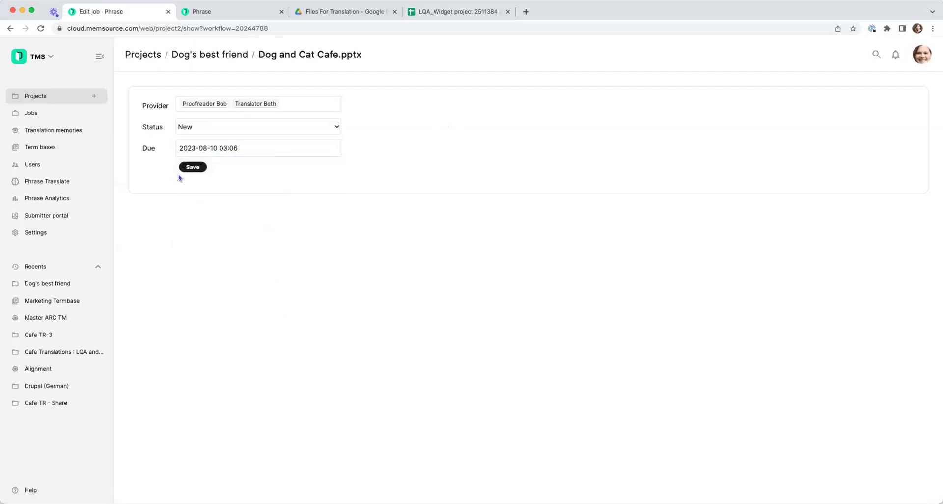
{"action": "key", "text": "Return"}
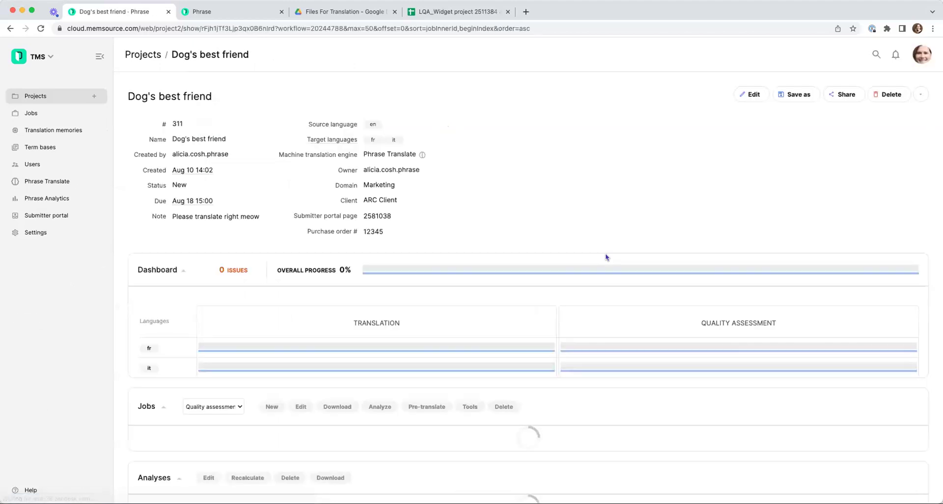
Review the project's updated jobs, analyses, instant quotes and assigned translation memories
{"action": "scroll", "coordinate": [606, 257], "scroll_direction": "down", "scroll_amount": 3}
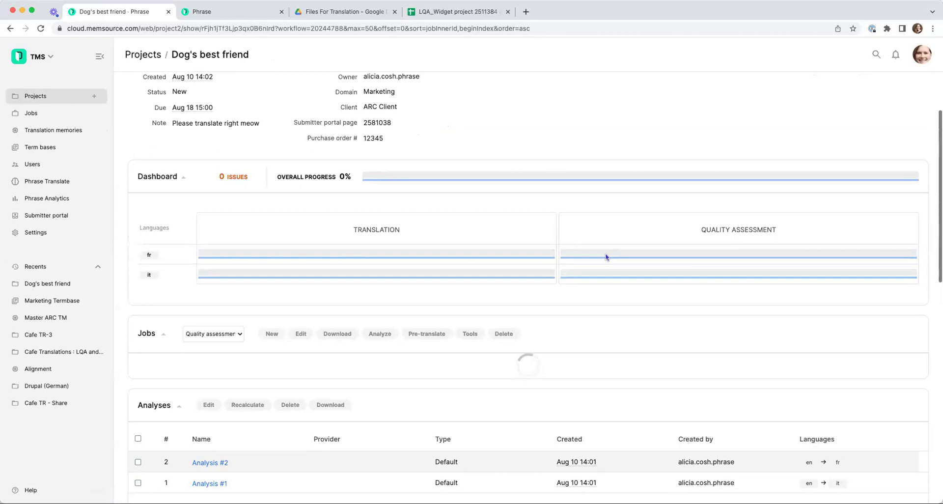
{"action": "scroll", "coordinate": [605, 253], "scroll_direction": "down", "scroll_amount": 4}
{"action": "scroll", "coordinate": [579, 244], "scroll_direction": "down", "scroll_amount": 2}
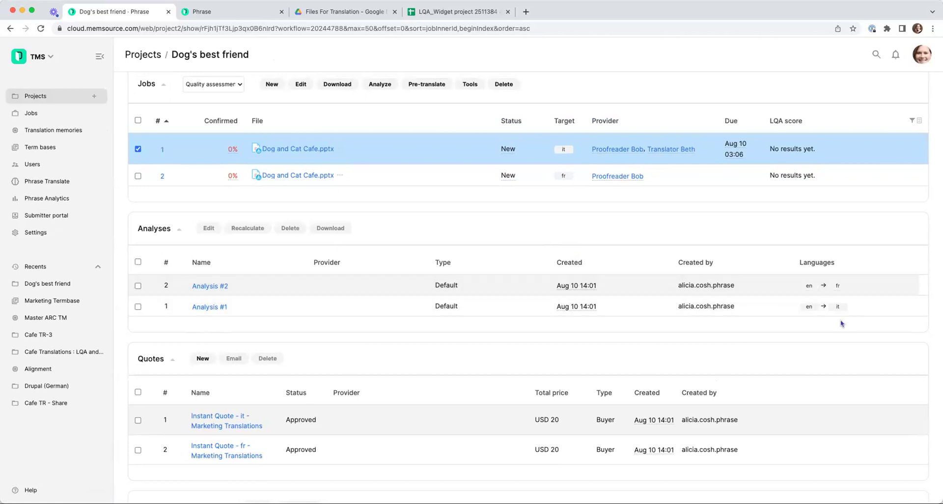
{"action": "scroll", "coordinate": [251, 211], "scroll_direction": "down", "scroll_amount": 1}
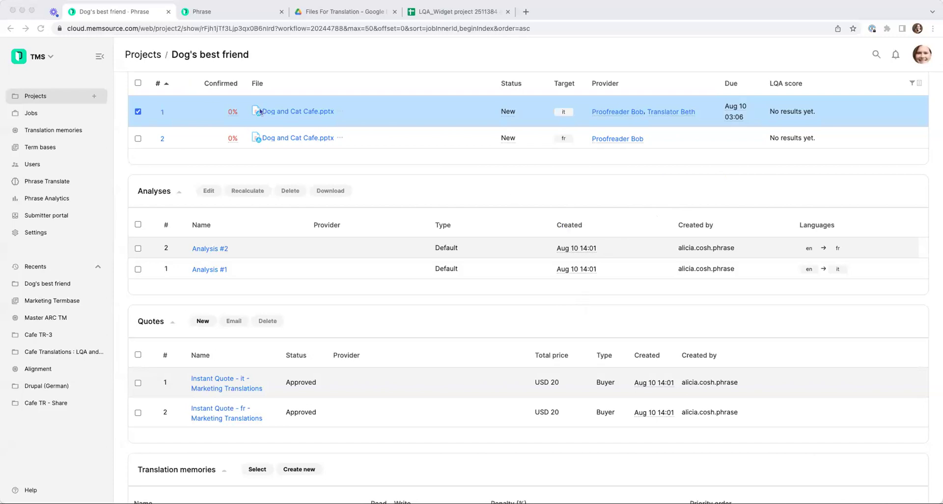
{"action": "scroll", "coordinate": [310, 199], "scroll_direction": "down", "scroll_amount": 2}
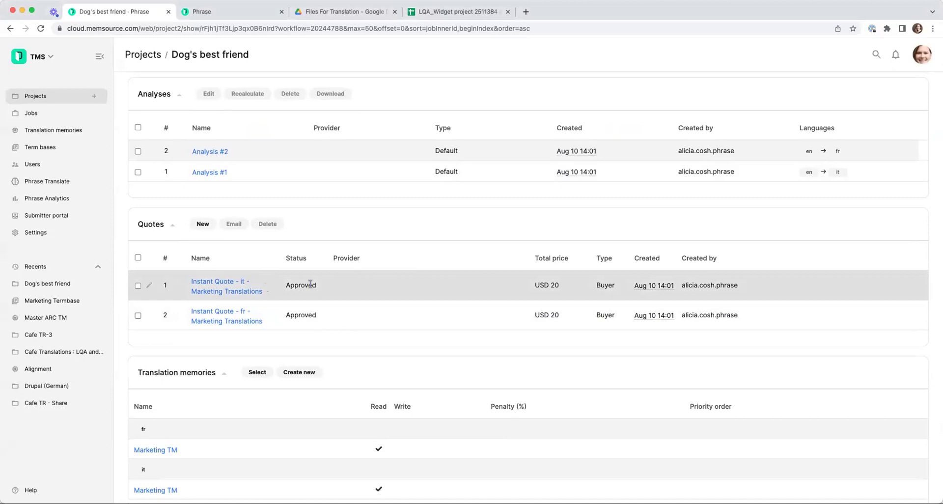
View the project's new quote form, and return to the Dog's best friend project's job list without creating a quote
{"action": "left_click", "coordinate": [201, 227]}
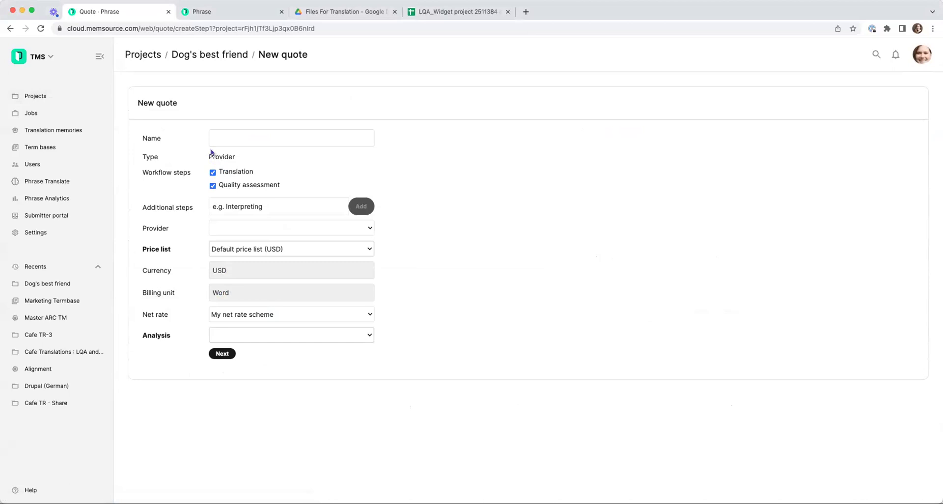
{"action": "left_click", "coordinate": [226, 59]}
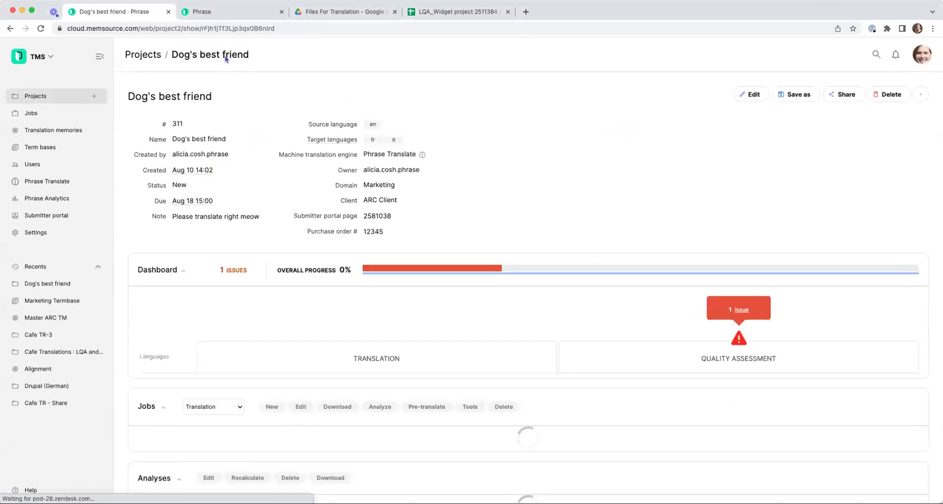
{"action": "scroll", "coordinate": [530, 210], "scroll_direction": "down", "scroll_amount": 2}
{"action": "scroll", "coordinate": [530, 211], "scroll_direction": "down", "scroll_amount": 5}
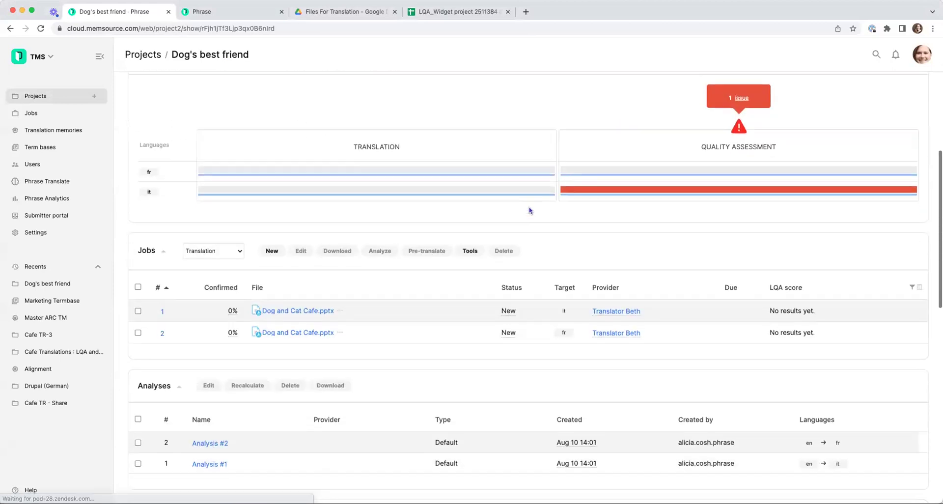
Open the project's translation memory selection for all target languages in all workflow steps
{"action": "scroll", "coordinate": [530, 210], "scroll_direction": "down", "scroll_amount": 2}
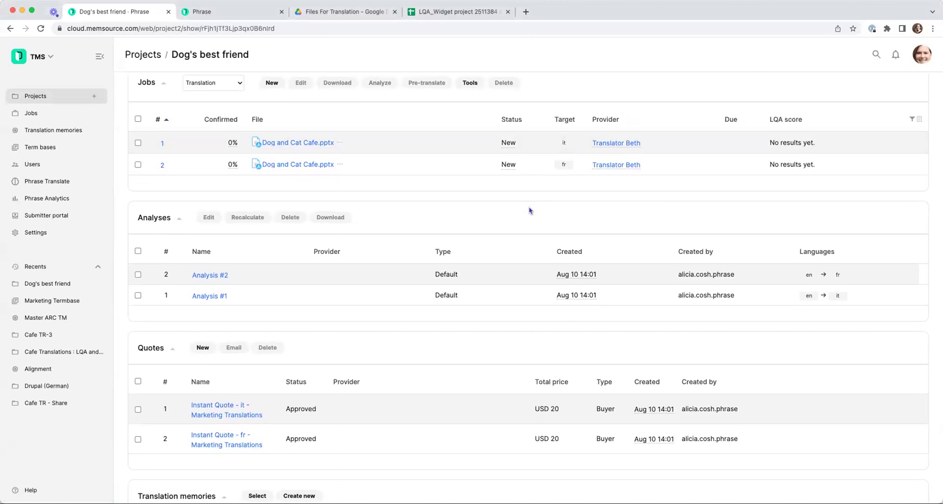
{"action": "scroll", "coordinate": [530, 211], "scroll_direction": "down", "scroll_amount": 6}
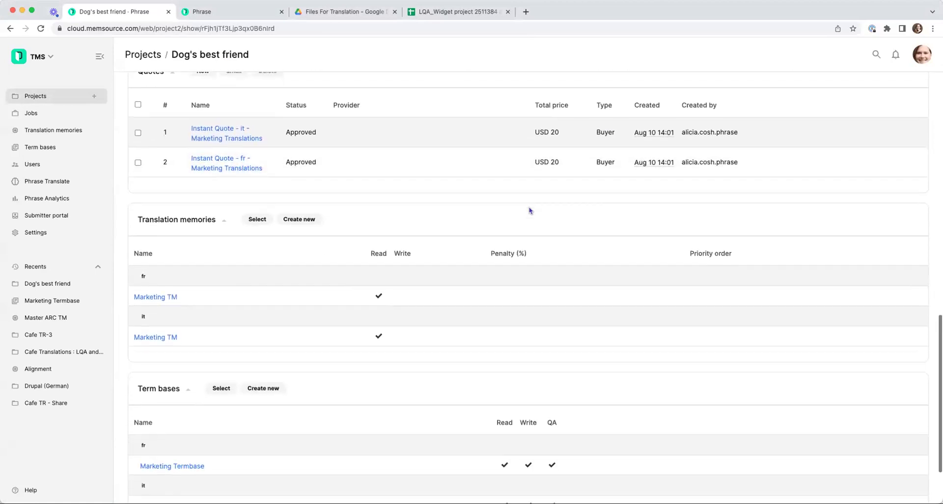
{"action": "scroll", "coordinate": [530, 210], "scroll_direction": "down", "scroll_amount": 1}
{"action": "scroll", "coordinate": [530, 211], "scroll_direction": "down", "scroll_amount": 1}
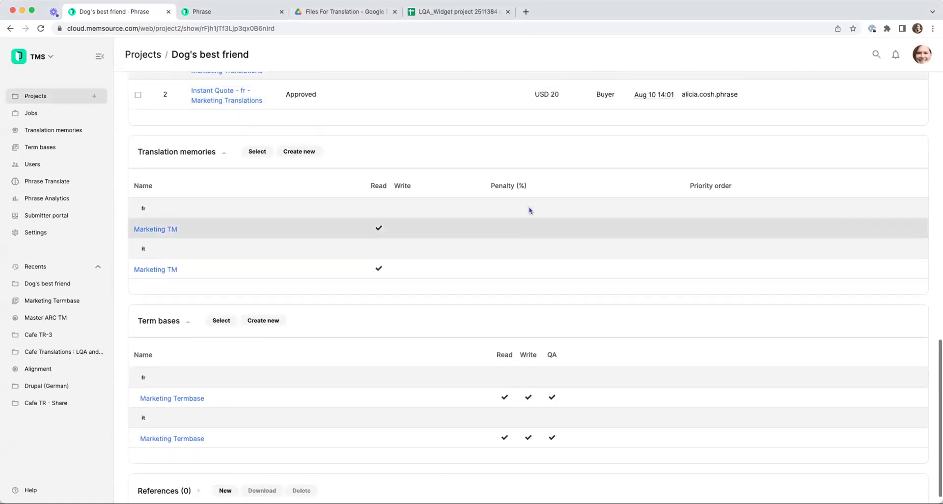
{"action": "scroll", "coordinate": [530, 210], "scroll_direction": "up", "scroll_amount": 1}
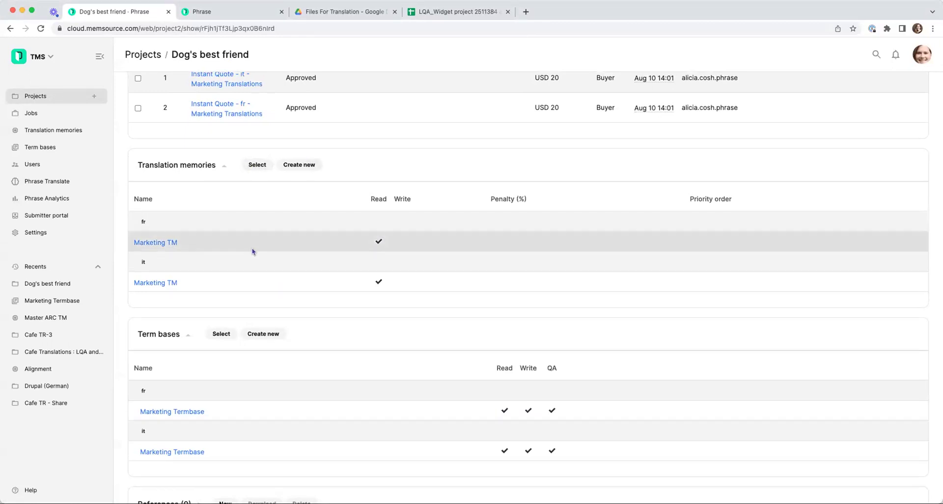
{"action": "left_click", "coordinate": [257, 167]}
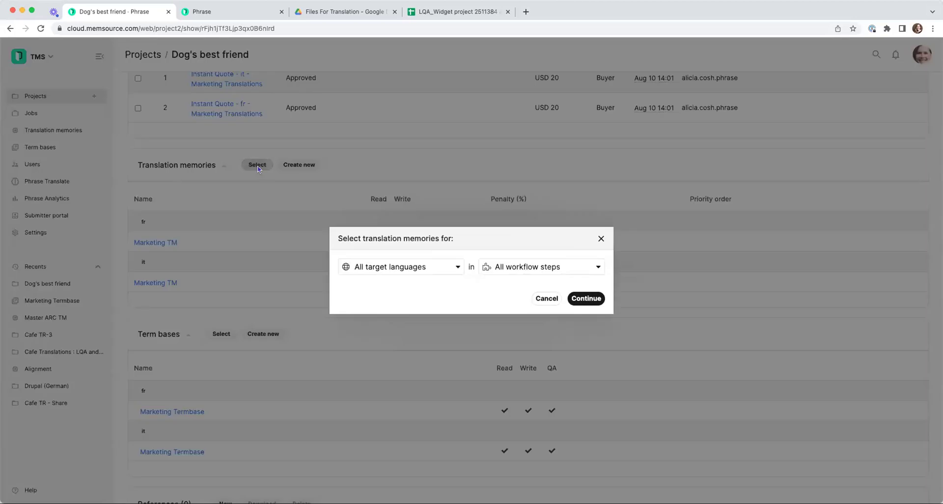
{"action": "left_click", "coordinate": [592, 300]}
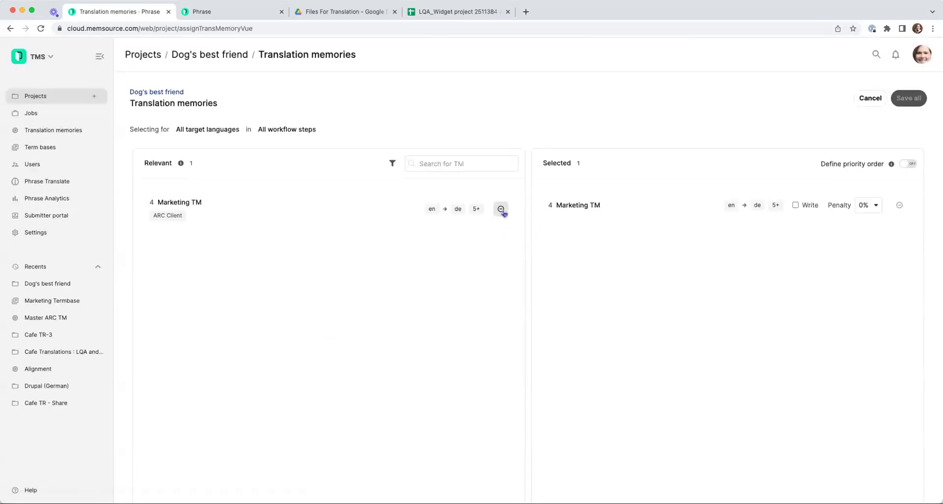
Try removing and re-adding Marketing TM with Write enabled and a defined priority order, view its penalty options, and cancel without saving
{"action": "left_click", "coordinate": [502, 209]}
{"action": "left_click", "coordinate": [501, 209]}
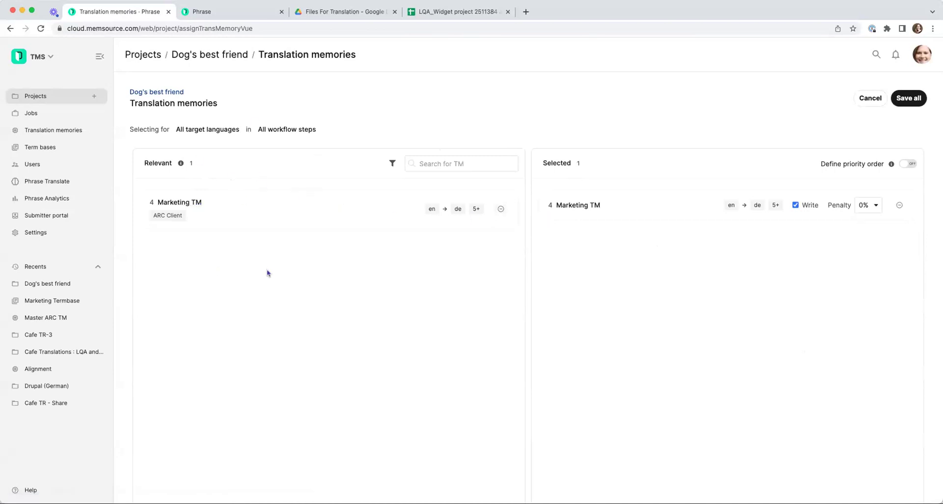
{"action": "left_click", "coordinate": [913, 166]}
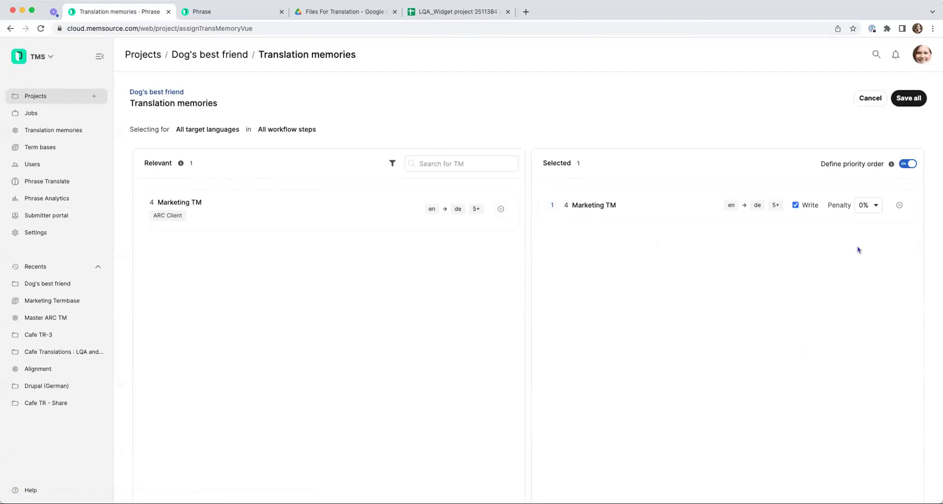
{"action": "left_click", "coordinate": [875, 206]}
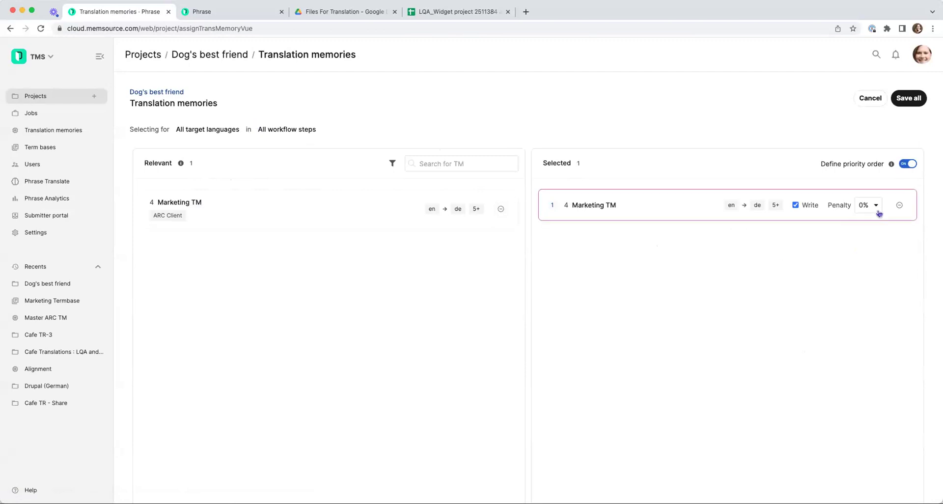
{"action": "left_click", "coordinate": [737, 263]}
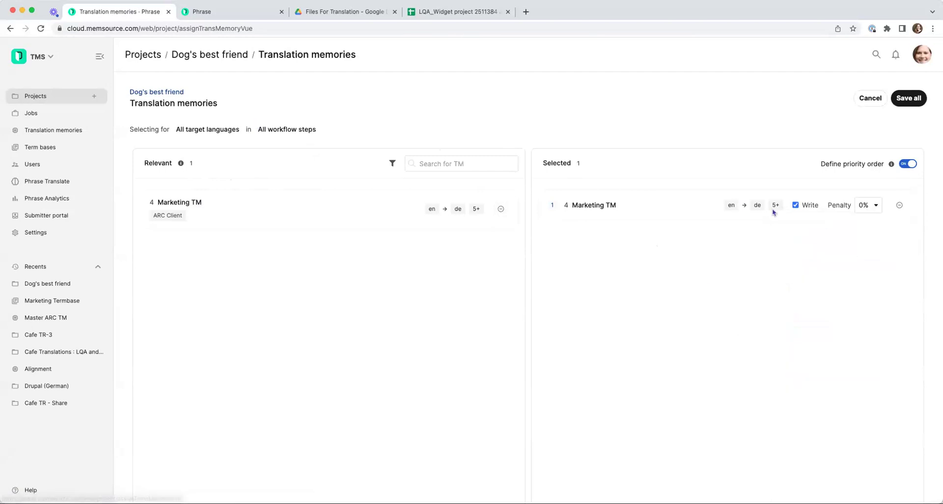
{"action": "left_click", "coordinate": [870, 98]}
{"action": "left_click", "coordinate": [540, 299]}
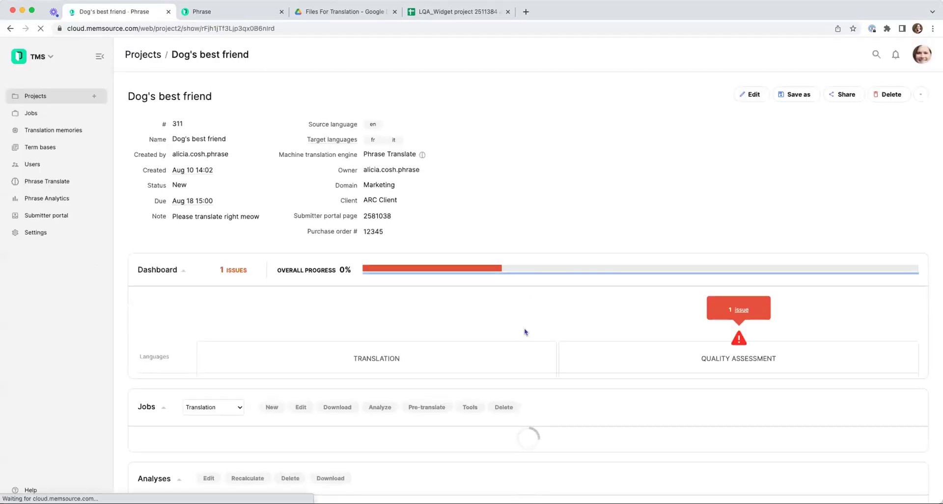
Review the project's quotes, translation memories, term bases and references, and return to the project overview
{"action": "scroll", "coordinate": [524, 328], "scroll_direction": "down", "scroll_amount": 10}
{"action": "scroll", "coordinate": [524, 328], "scroll_direction": "down", "scroll_amount": 3}
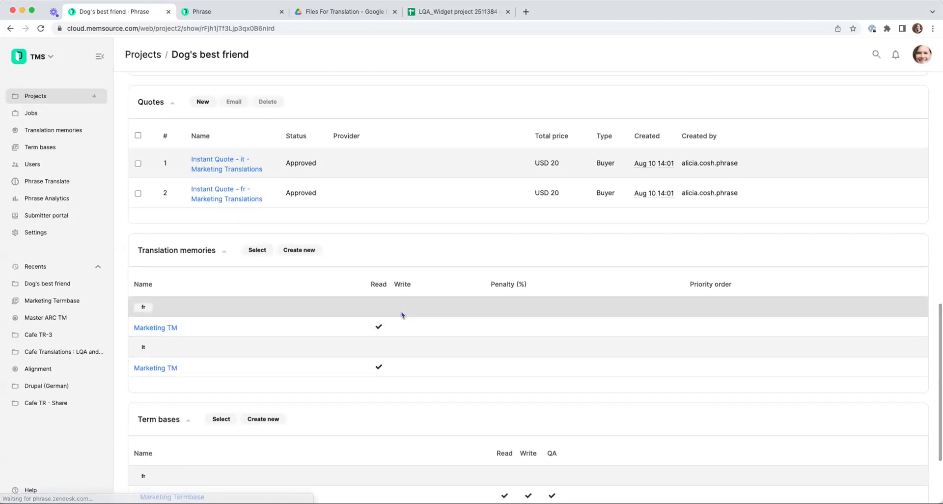
{"action": "scroll", "coordinate": [366, 249], "scroll_direction": "down", "scroll_amount": 3}
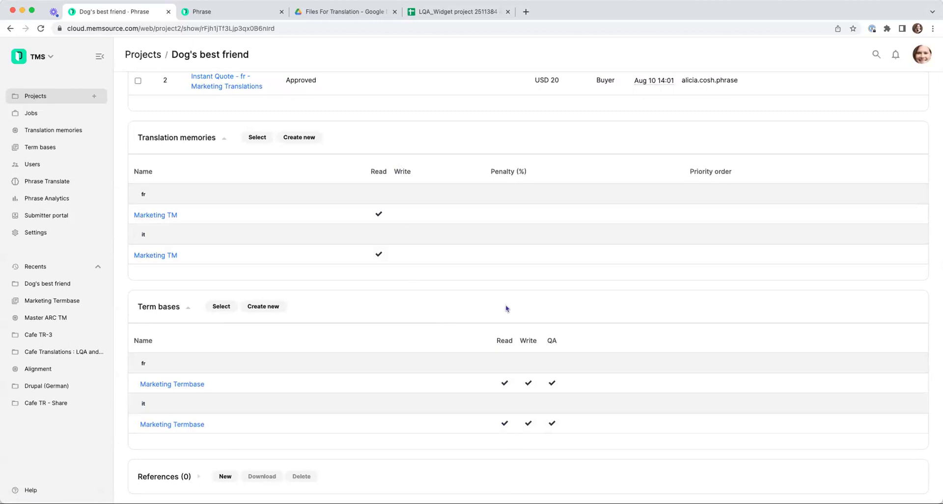
{"action": "scroll", "coordinate": [303, 229], "scroll_direction": "up", "scroll_amount": 10}
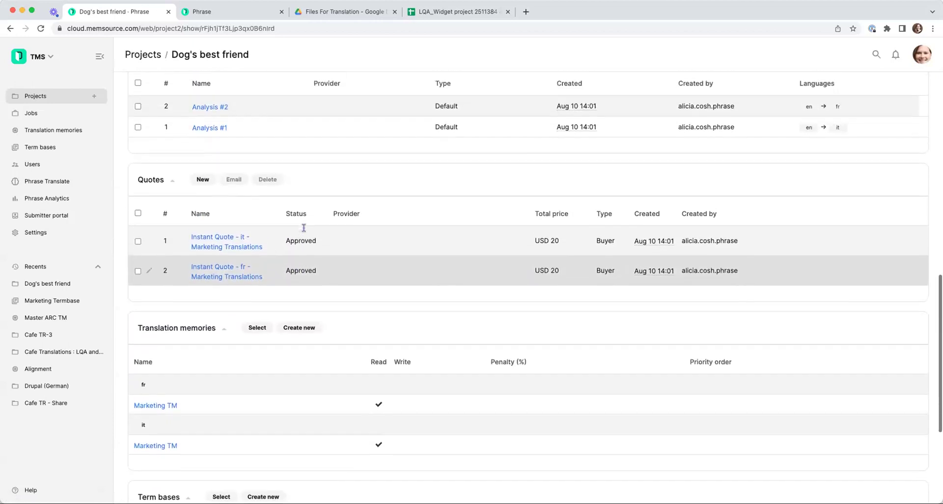
{"action": "scroll", "coordinate": [305, 230], "scroll_direction": "up", "scroll_amount": 6}
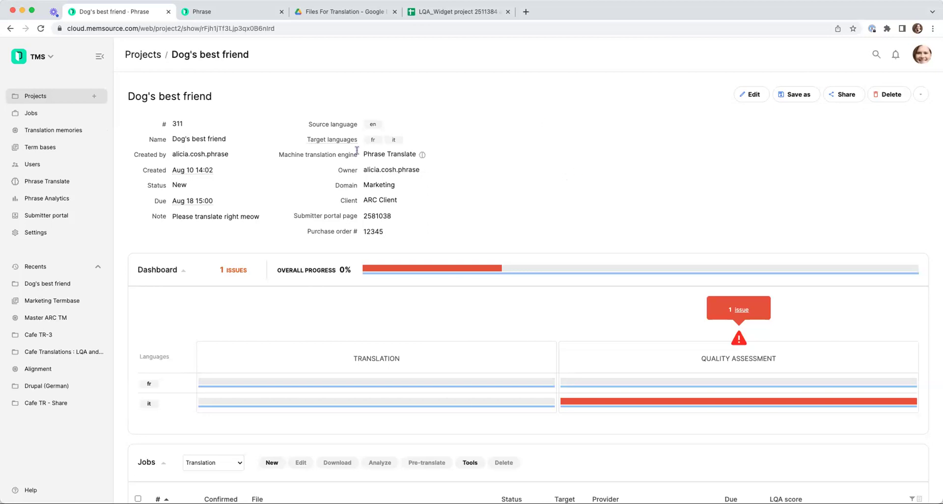
Edit the Dog's best friend project to use a machine translation engine per target language, choosing DeepL for French
{"action": "left_click", "coordinate": [752, 95]}
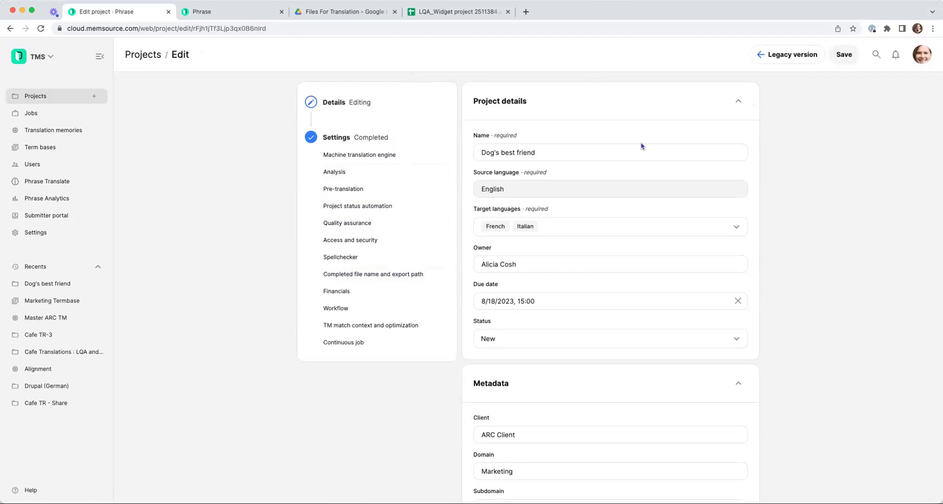
{"action": "left_click", "coordinate": [356, 155]}
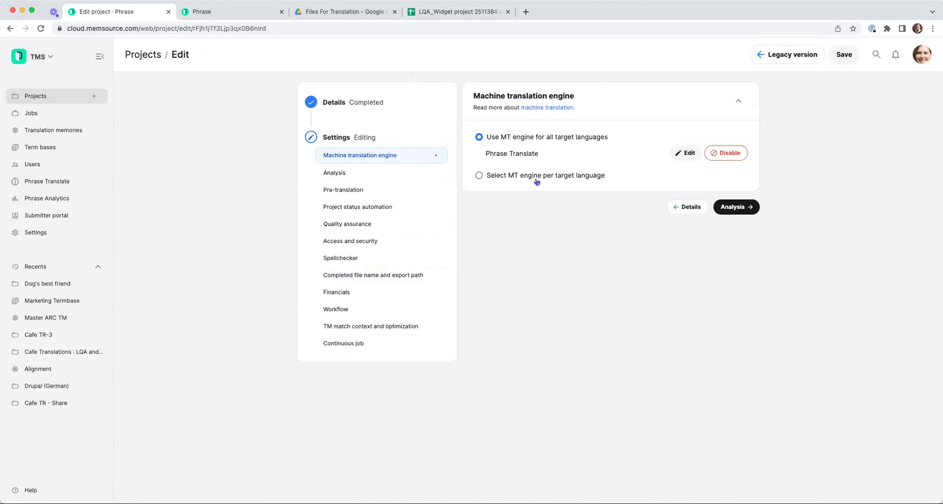
{"action": "left_click", "coordinate": [479, 175]}
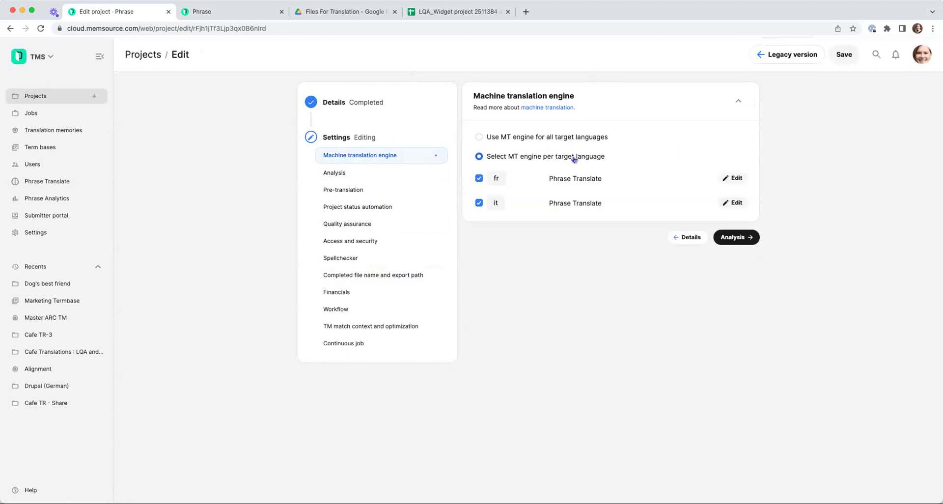
{"action": "left_click", "coordinate": [730, 178]}
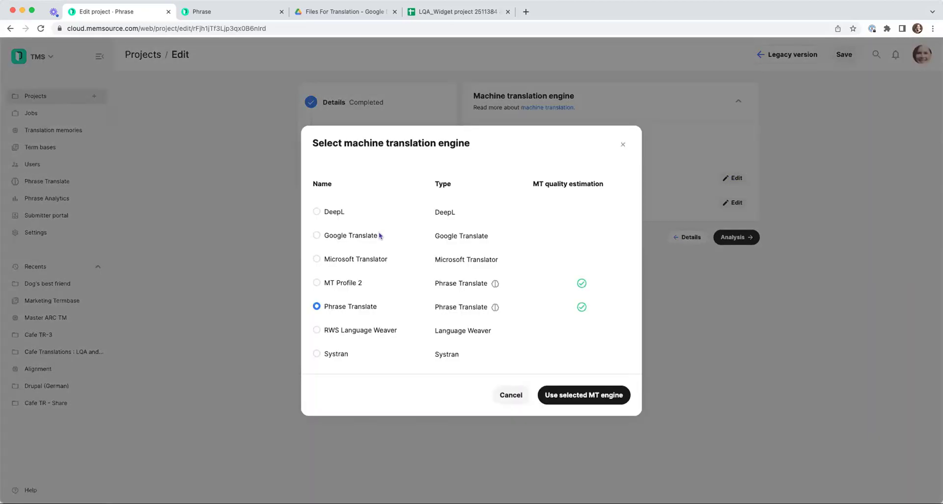
{"action": "left_click", "coordinate": [317, 213]}
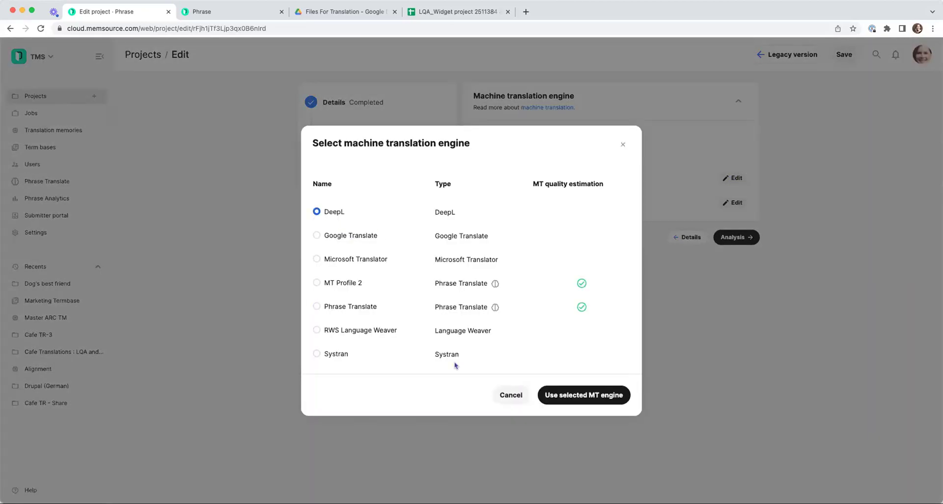
{"action": "left_click", "coordinate": [570, 395]}
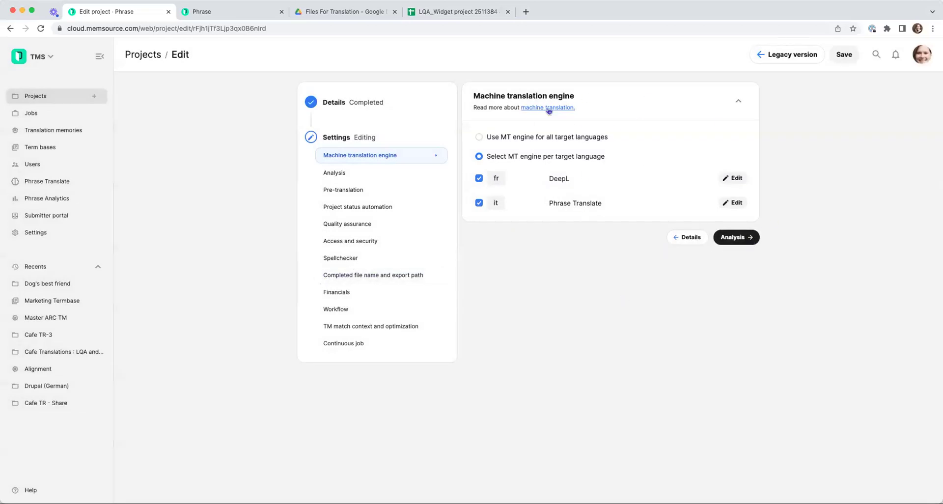
Review the project's Analysis settings, including the included matches, excluded segments, post-editing options and count units
{"action": "left_click", "coordinate": [737, 238]}
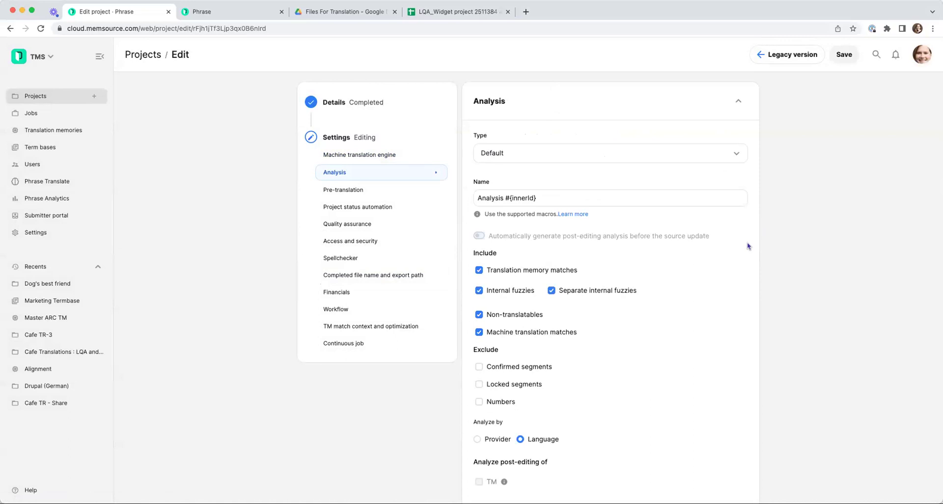
{"action": "scroll", "coordinate": [748, 246], "scroll_direction": "down", "scroll_amount": 4}
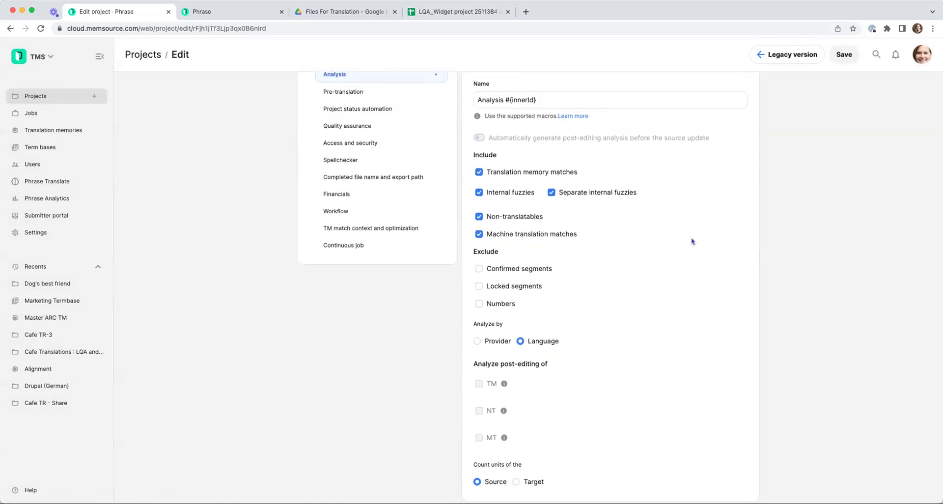
{"action": "scroll", "coordinate": [691, 237], "scroll_direction": "down", "scroll_amount": 1}
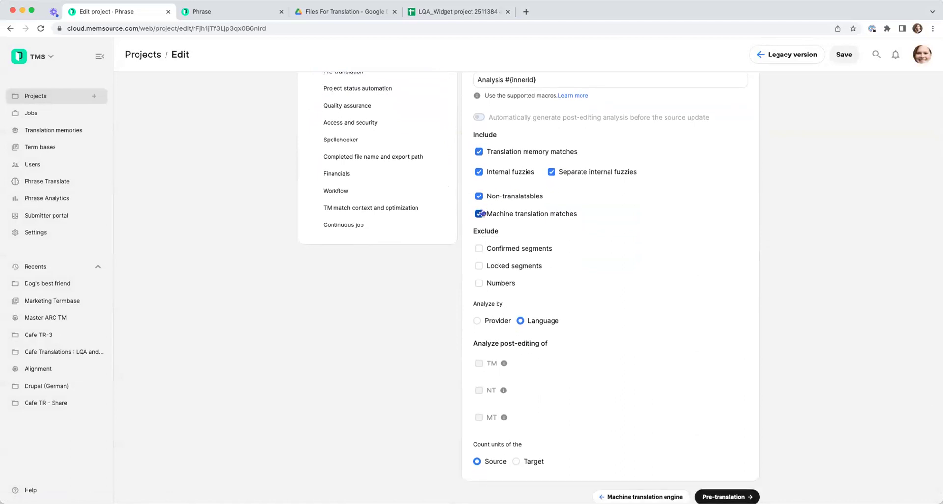
{"action": "scroll", "coordinate": [661, 218], "scroll_direction": "down", "scroll_amount": 1}
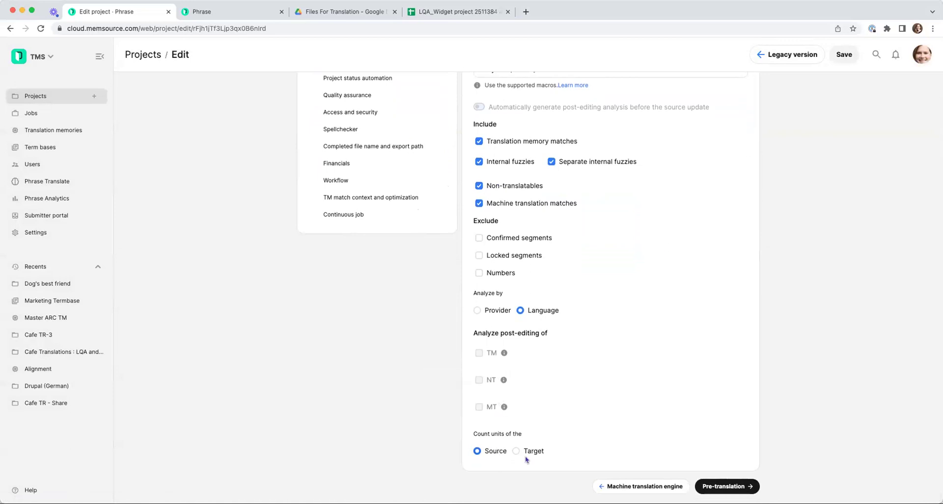
{"action": "scroll", "coordinate": [695, 326], "scroll_direction": "up", "scroll_amount": 5}
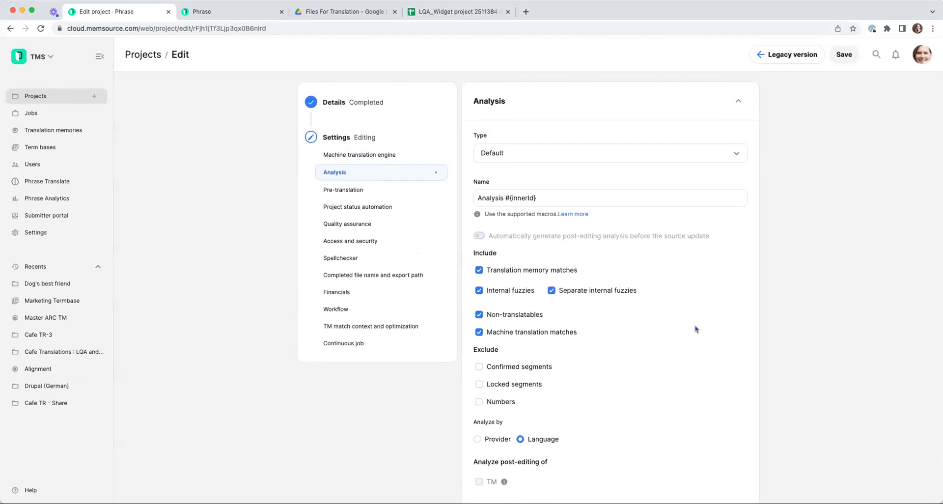
Review the project's Pre-translation settings, from the translation memory threshold through machine translation, repetitions, segment status and locking options
{"action": "left_click", "coordinate": [384, 190]}
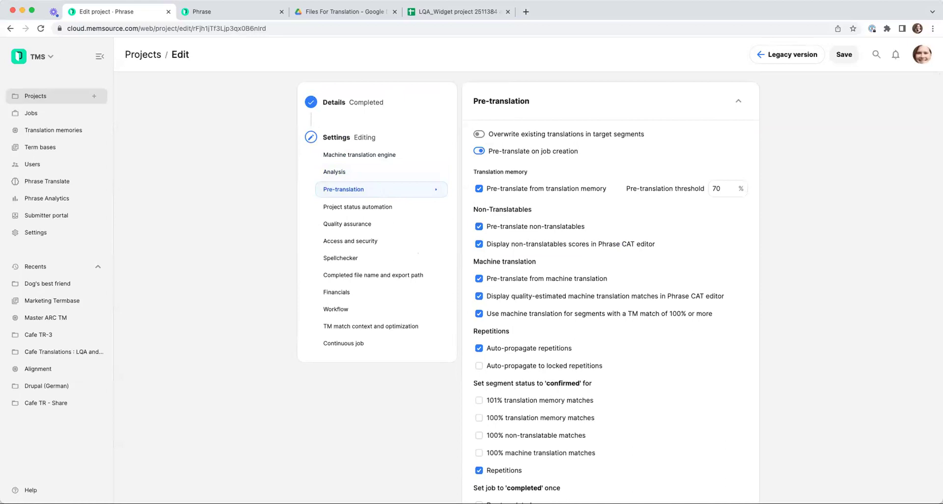
{"action": "left_click", "coordinate": [721, 188]}
{"action": "scroll", "coordinate": [511, 191], "scroll_direction": "down", "scroll_amount": 2}
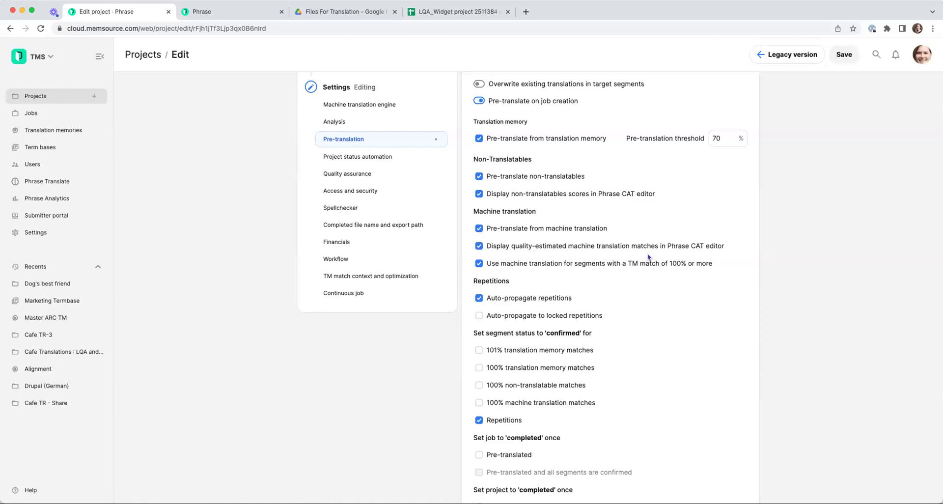
{"action": "scroll", "coordinate": [648, 256], "scroll_direction": "down", "scroll_amount": 1}
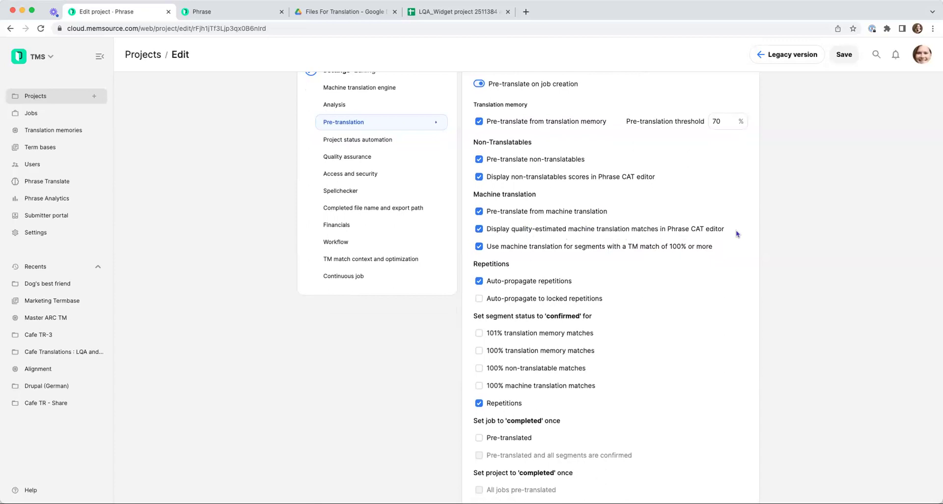
{"action": "scroll", "coordinate": [736, 230], "scroll_direction": "down", "scroll_amount": 3}
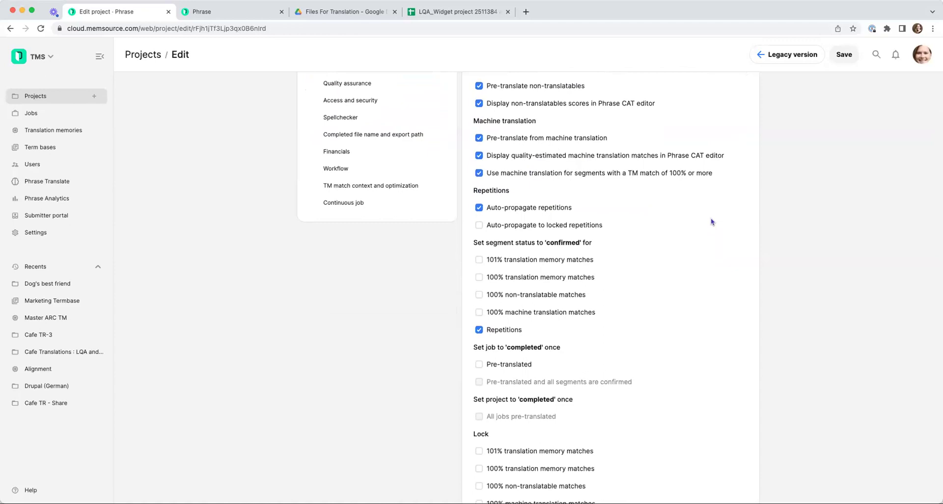
{"action": "scroll", "coordinate": [711, 222], "scroll_direction": "down", "scroll_amount": 3}
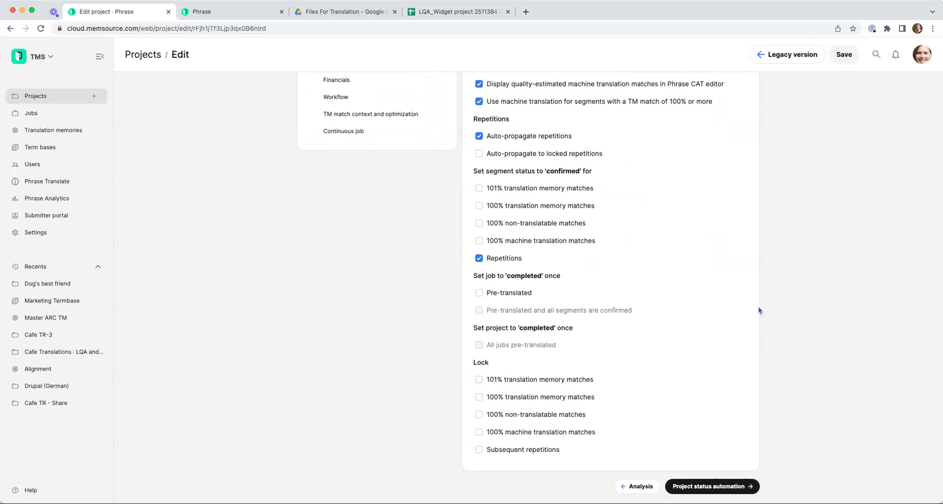
{"action": "scroll", "coordinate": [759, 308], "scroll_direction": "up", "scroll_amount": 5}
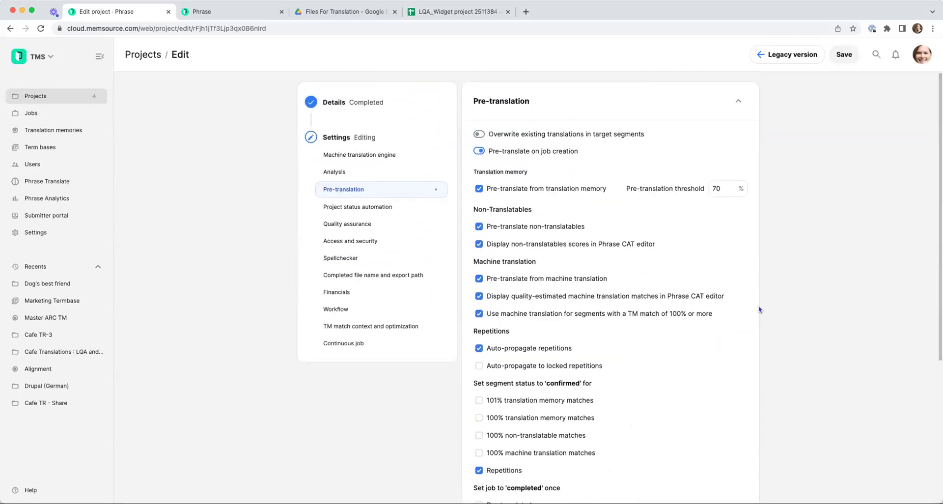
Review the Project status automation settings and the Quality assurance checks, from linguistic and terminology through custom checks and other options
{"action": "left_click", "coordinate": [340, 207]}
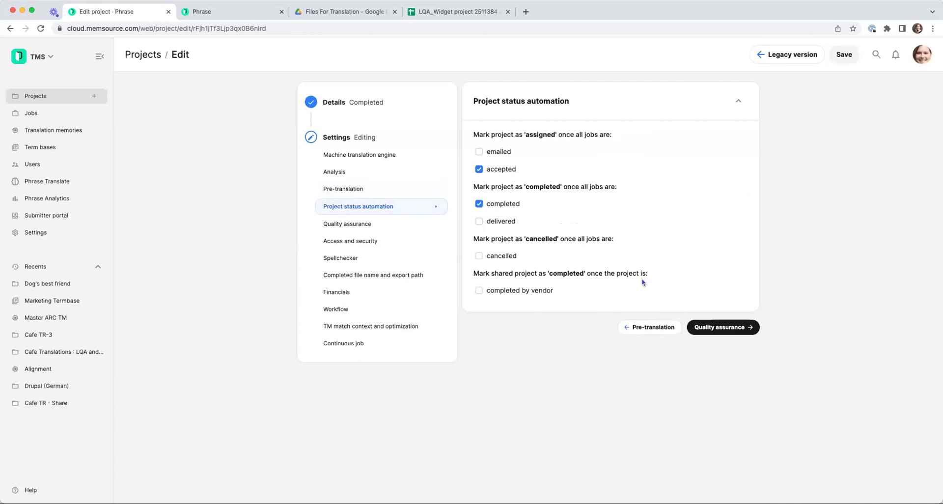
{"action": "left_click", "coordinate": [366, 230]}
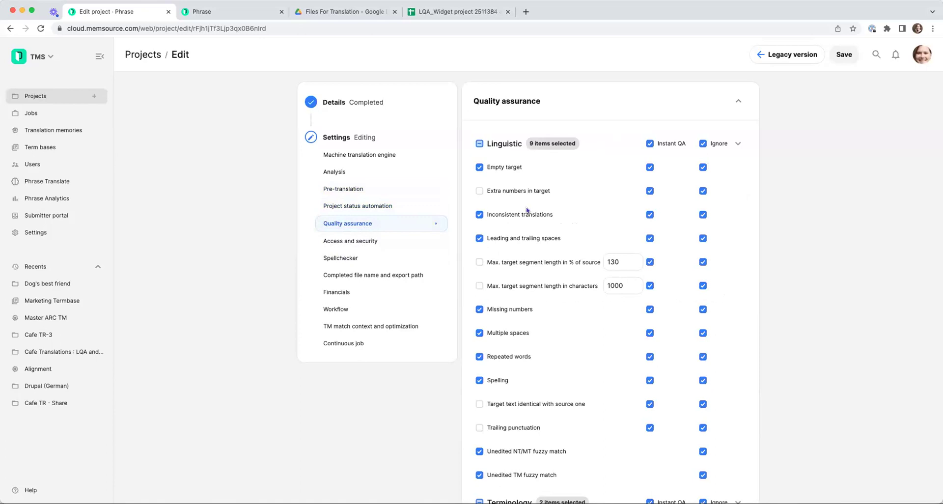
{"action": "scroll", "coordinate": [527, 211], "scroll_direction": "down", "scroll_amount": 5}
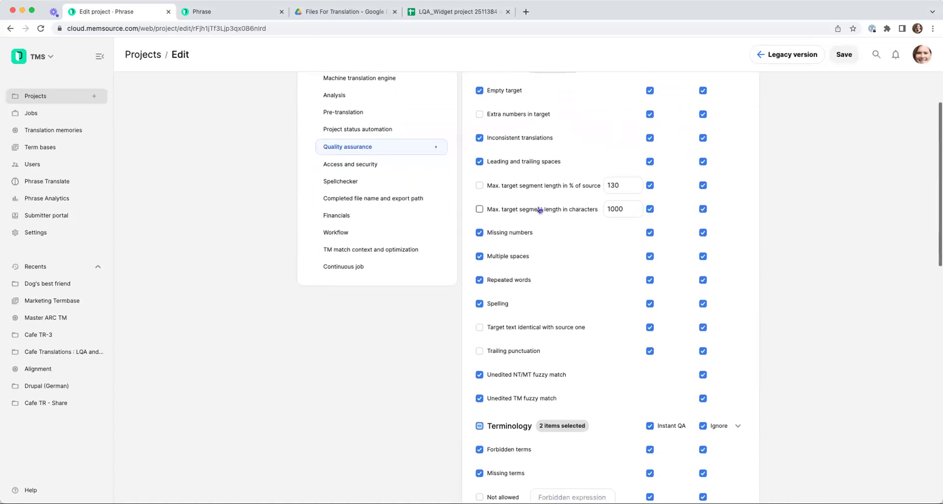
{"action": "scroll", "coordinate": [540, 210], "scroll_direction": "up", "scroll_amount": 3}
{"action": "scroll", "coordinate": [536, 216], "scroll_direction": "down", "scroll_amount": 2}
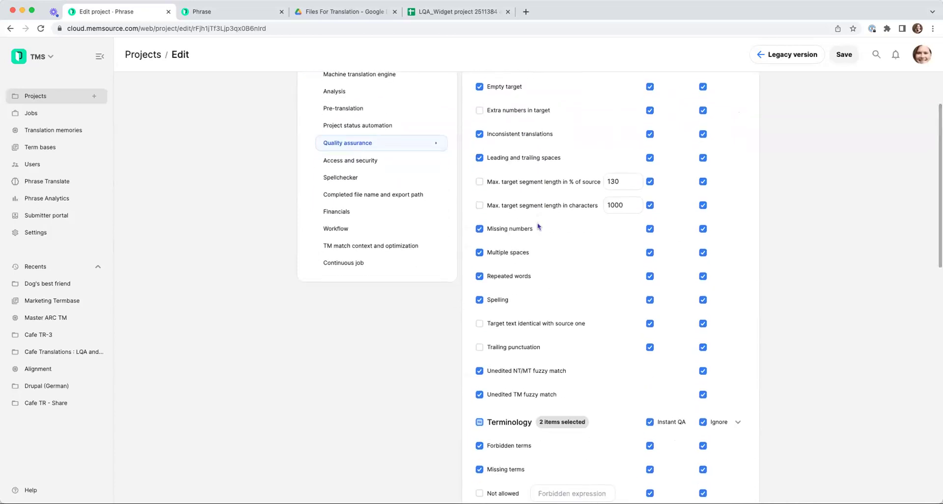
{"action": "scroll", "coordinate": [545, 246], "scroll_direction": "down", "scroll_amount": 1}
{"action": "scroll", "coordinate": [552, 267], "scroll_direction": "down", "scroll_amount": 7}
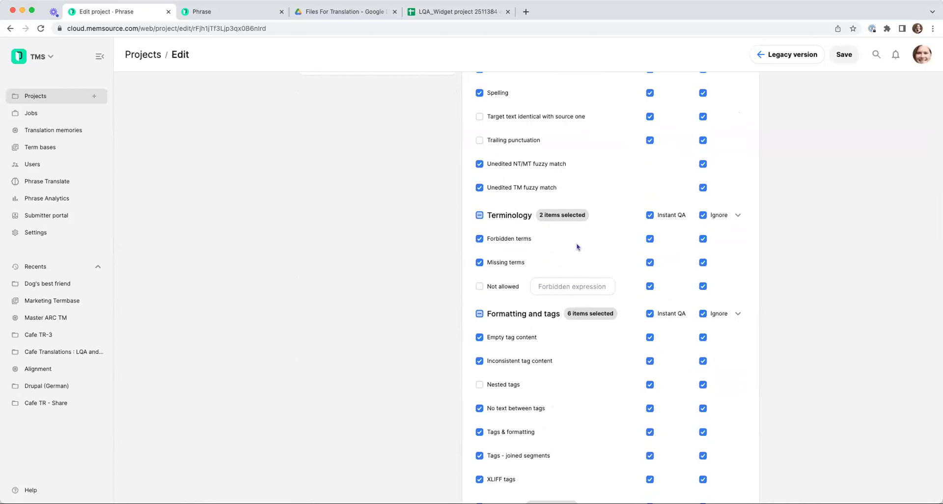
{"action": "scroll", "coordinate": [577, 246], "scroll_direction": "down", "scroll_amount": 5}
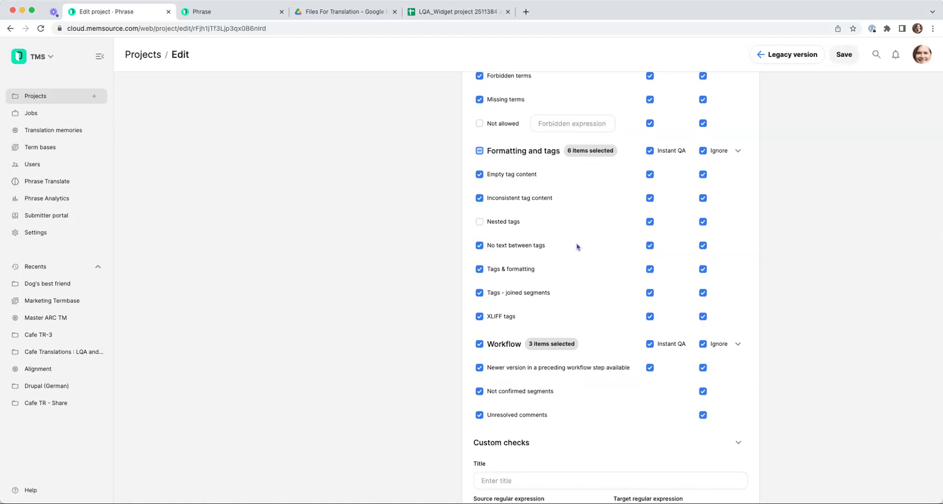
{"action": "scroll", "coordinate": [577, 246], "scroll_direction": "down", "scroll_amount": 5}
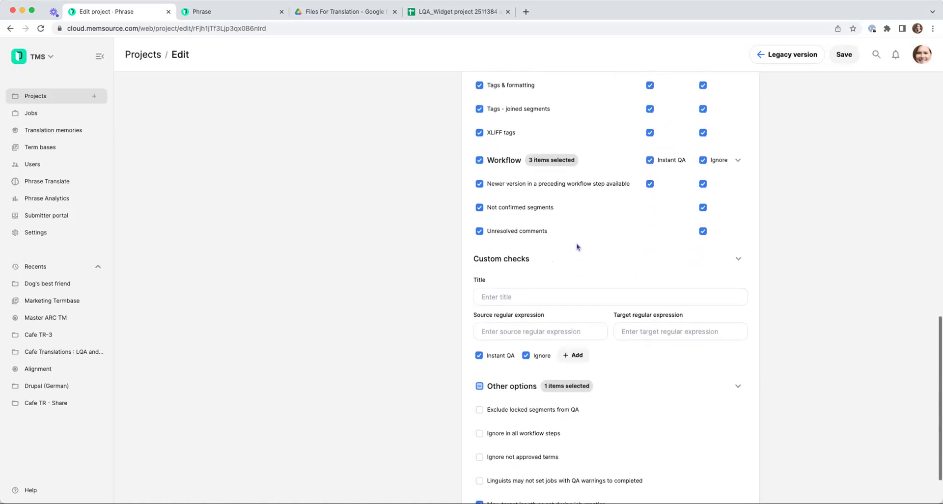
{"action": "scroll", "coordinate": [671, 251], "scroll_direction": "down", "scroll_amount": 1}
{"action": "scroll", "coordinate": [671, 251], "scroll_direction": "up", "scroll_amount": 10}
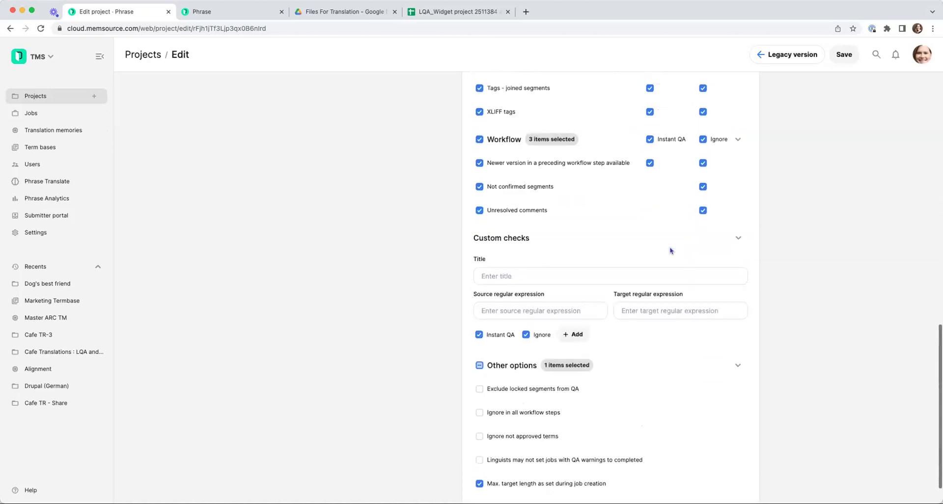
{"action": "scroll", "coordinate": [671, 250], "scroll_direction": "up", "scroll_amount": 5}
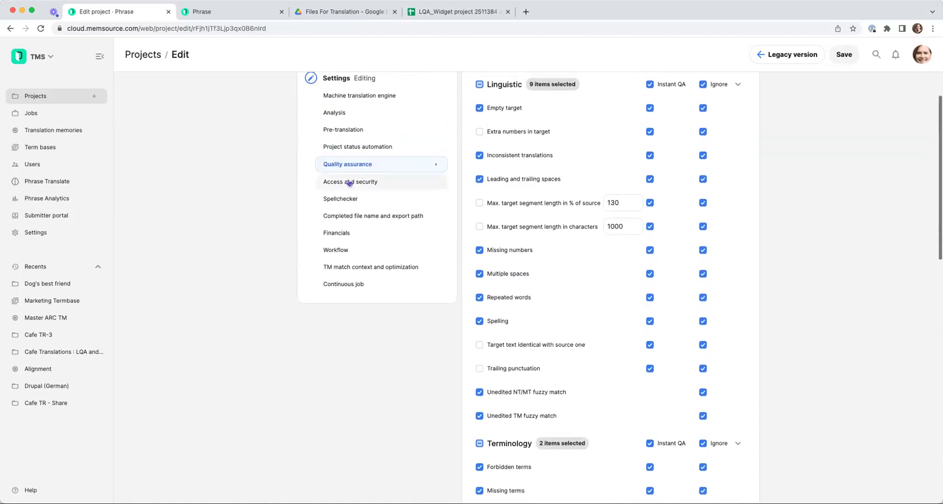
Review the project's Access and security settings, covering project, user, linguist and vendor access, notifications and external loading
{"action": "left_click", "coordinate": [350, 182]}
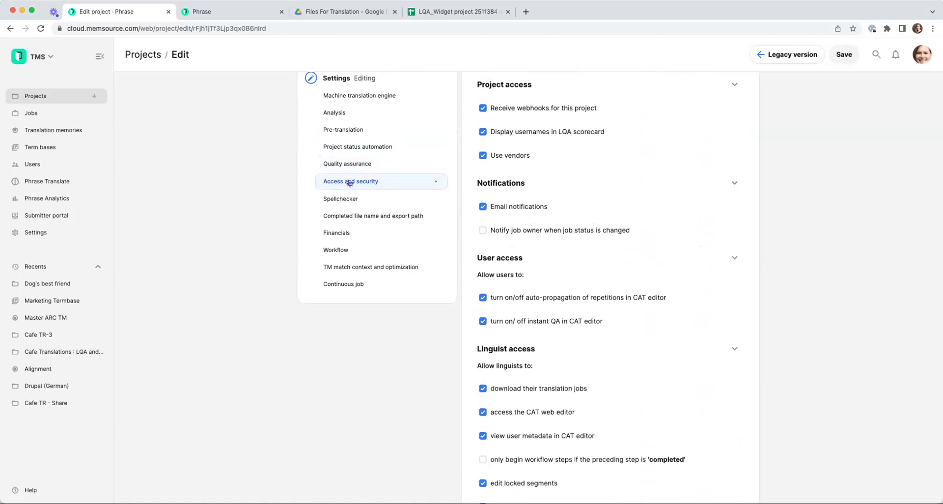
{"action": "scroll", "coordinate": [541, 255], "scroll_direction": "down", "scroll_amount": 3}
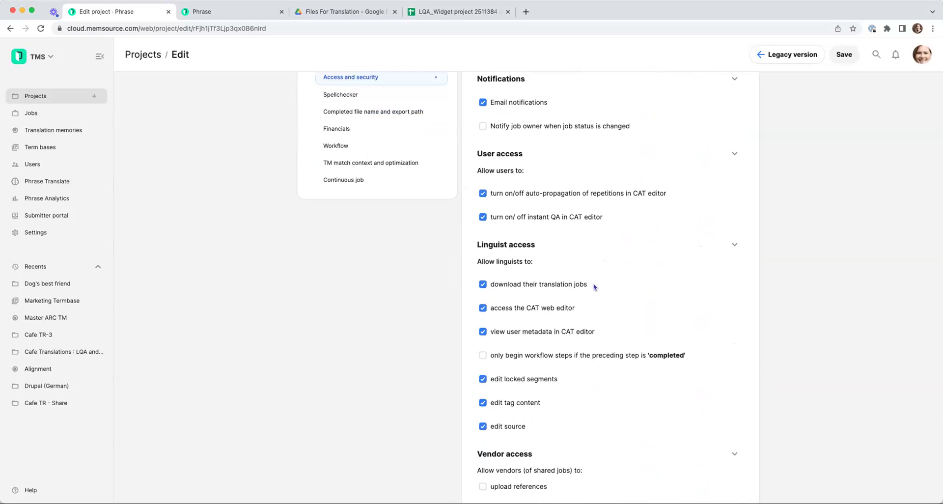
{"action": "scroll", "coordinate": [594, 287], "scroll_direction": "down", "scroll_amount": 2}
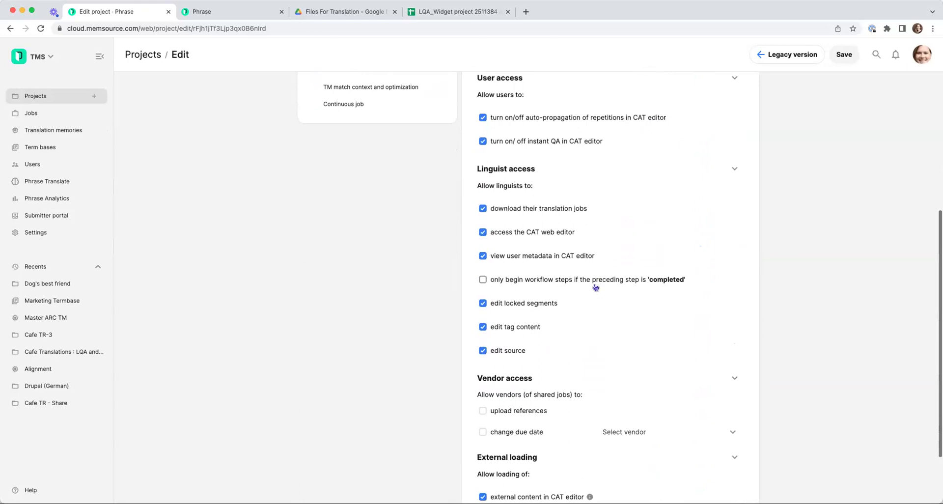
{"action": "scroll", "coordinate": [604, 320], "scroll_direction": "down", "scroll_amount": 2}
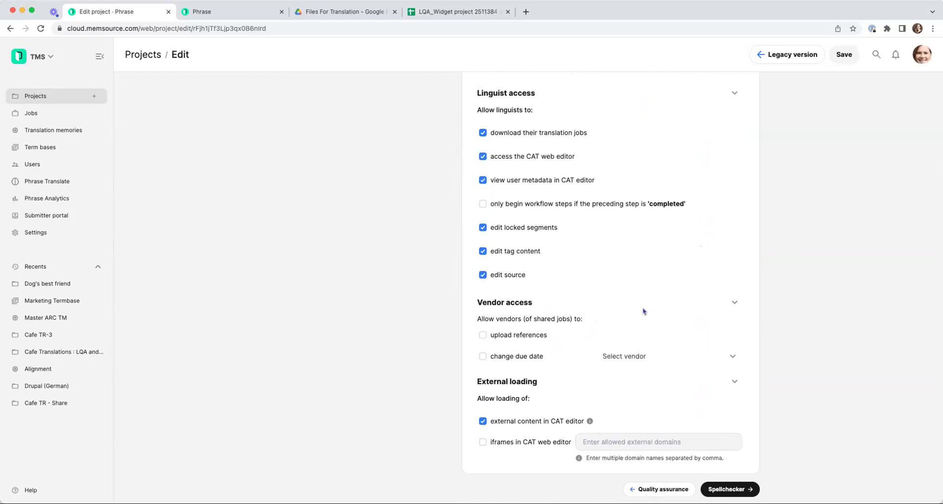
{"action": "scroll", "coordinate": [643, 311], "scroll_direction": "down", "scroll_amount": 1}
{"action": "scroll", "coordinate": [643, 311], "scroll_direction": "up", "scroll_amount": 5}
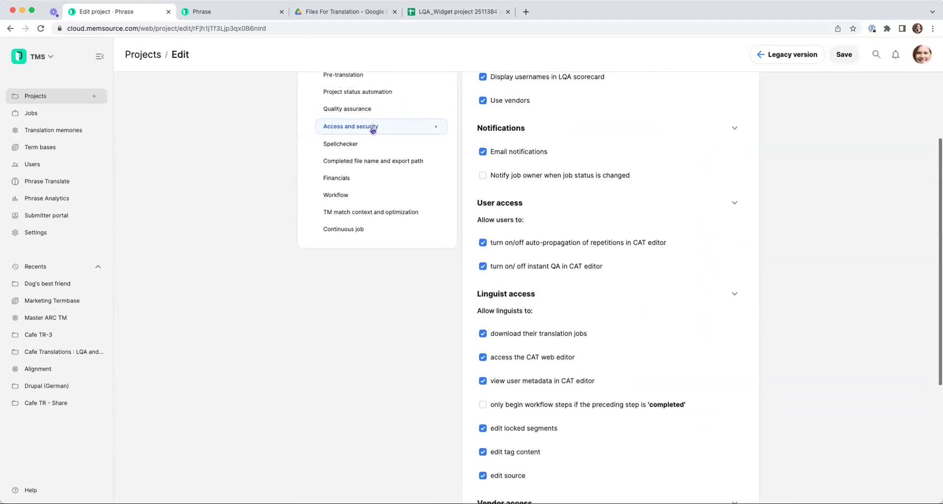
Review the project's Financials, Workflow steps and Continuous job settings
{"action": "left_click", "coordinate": [346, 178]}
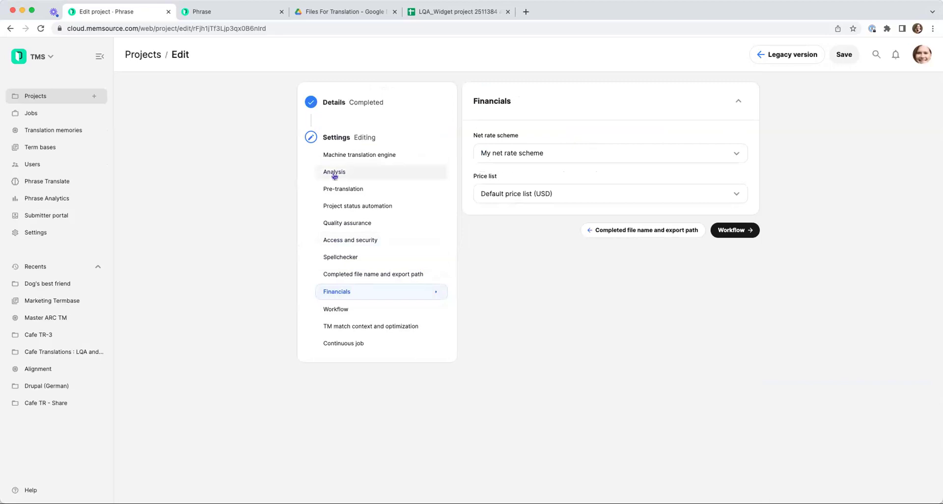
{"action": "left_click", "coordinate": [357, 309]}
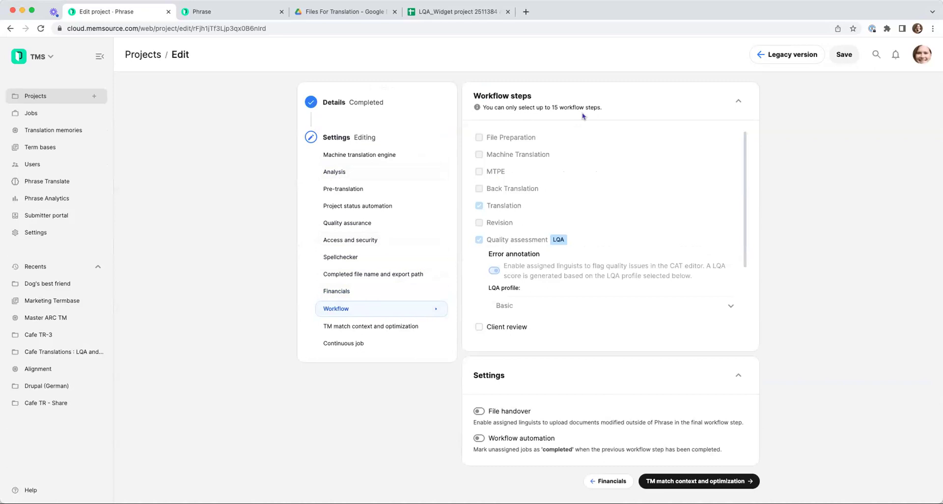
{"action": "scroll", "coordinate": [524, 253], "scroll_direction": "down", "scroll_amount": 1}
{"action": "scroll", "coordinate": [523, 253], "scroll_direction": "down", "scroll_amount": 4}
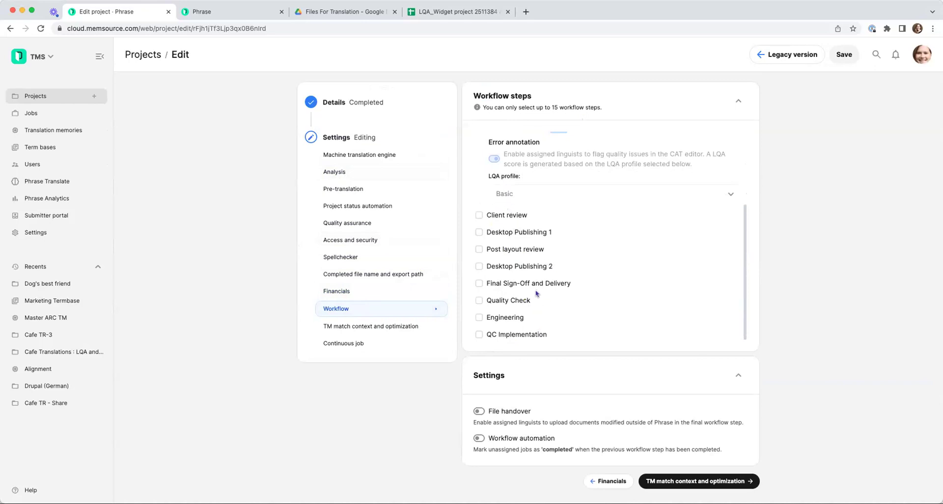
{"action": "left_click", "coordinate": [354, 347]}
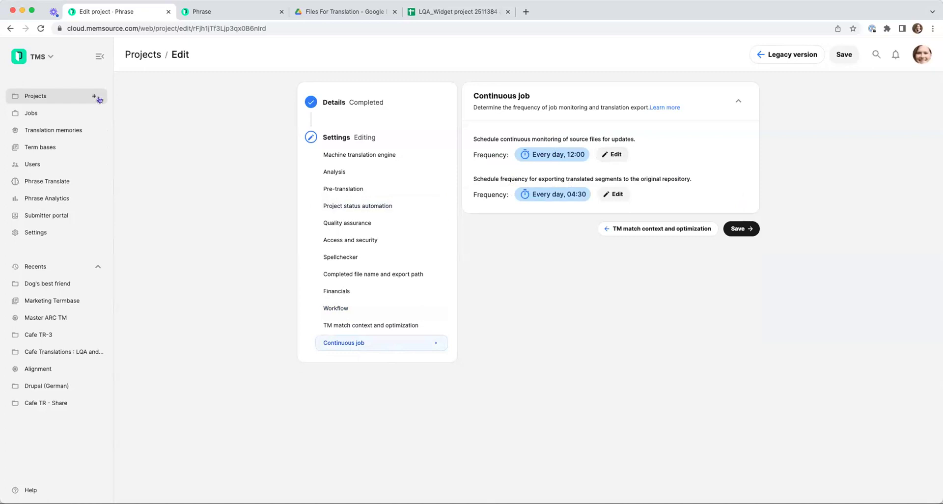
Open the Italian Dog and Cat Cafe.pptx job from the Cafe Translations : LQA and WF Changes project in the translation editor
{"action": "left_click", "coordinate": [52, 98]}
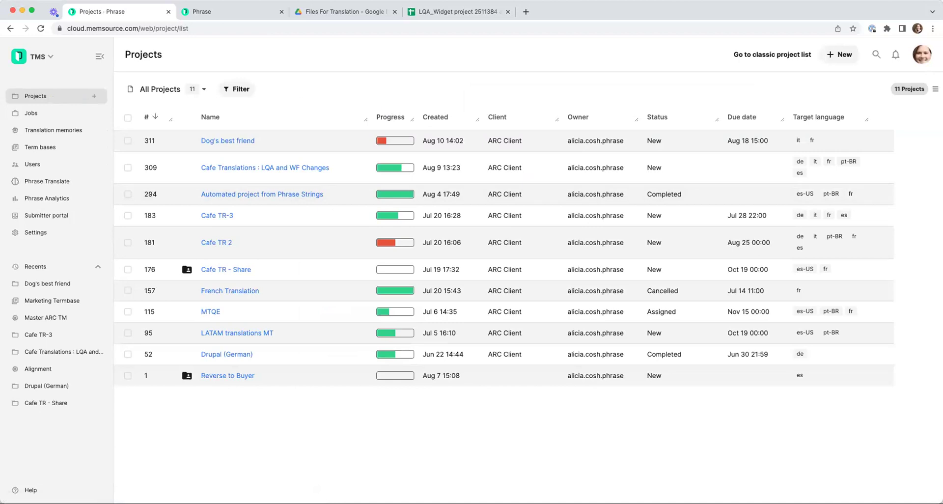
{"action": "left_click", "coordinate": [316, 168]}
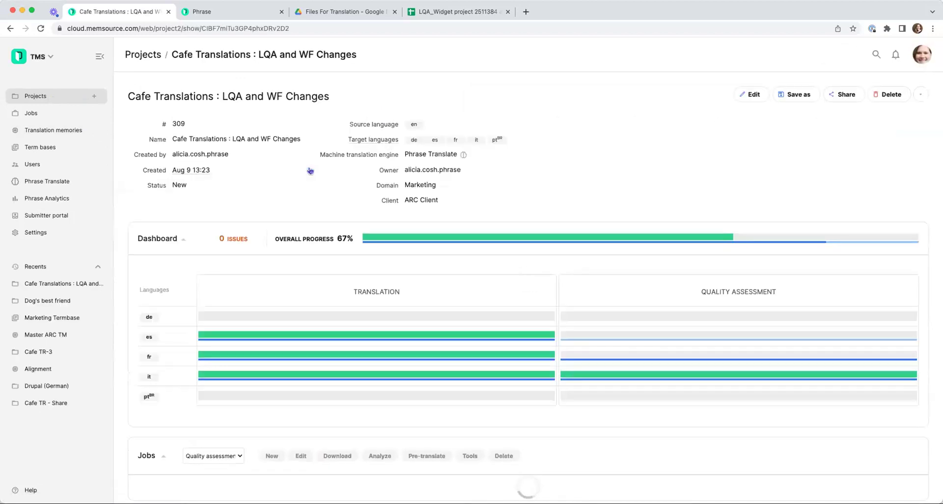
{"action": "scroll", "coordinate": [310, 170], "scroll_direction": "down", "scroll_amount": 5}
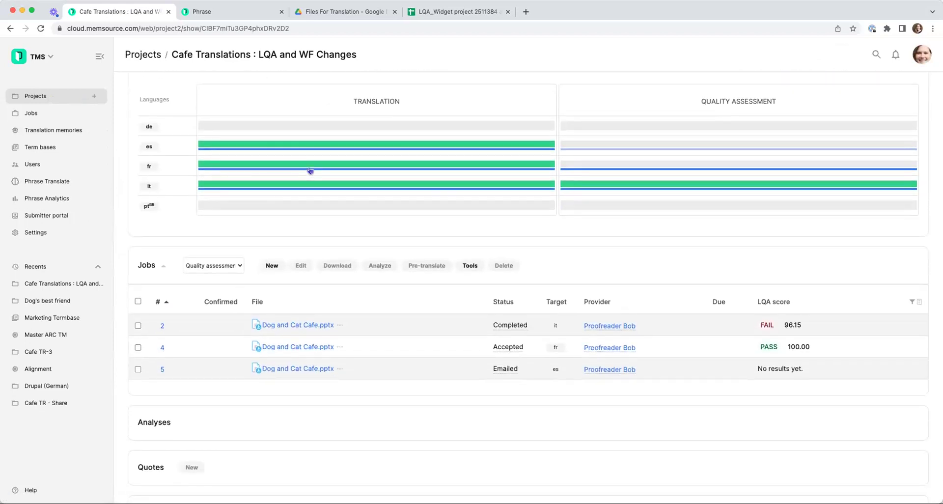
{"action": "scroll", "coordinate": [249, 284], "scroll_direction": "down", "scroll_amount": 2}
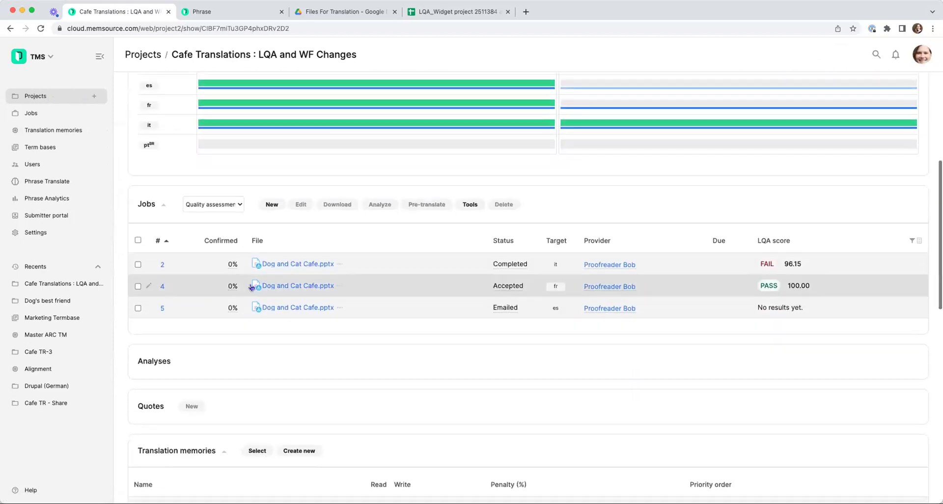
{"action": "left_click", "coordinate": [287, 264]}
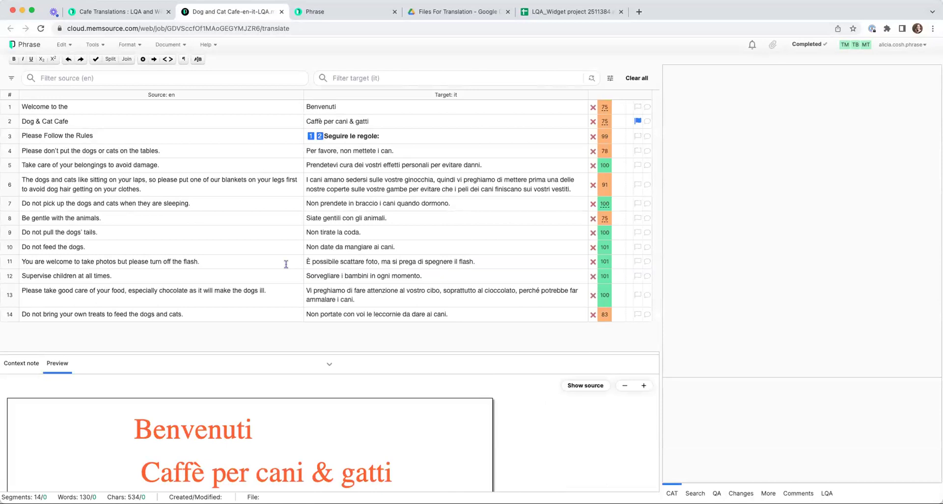
Examine the translation memory and machine translation suggestions for segments 4, 7 and 3
{"action": "left_click", "coordinate": [408, 149]}
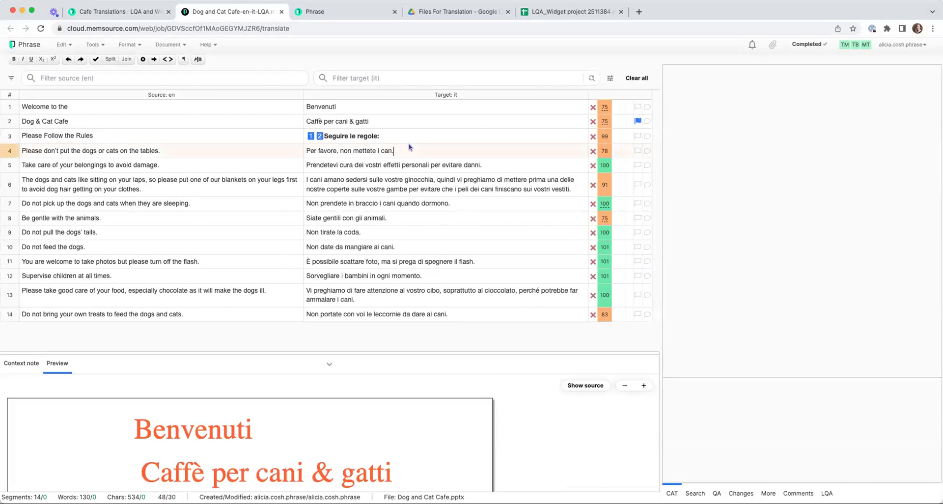
{"action": "left_click", "coordinate": [415, 208]}
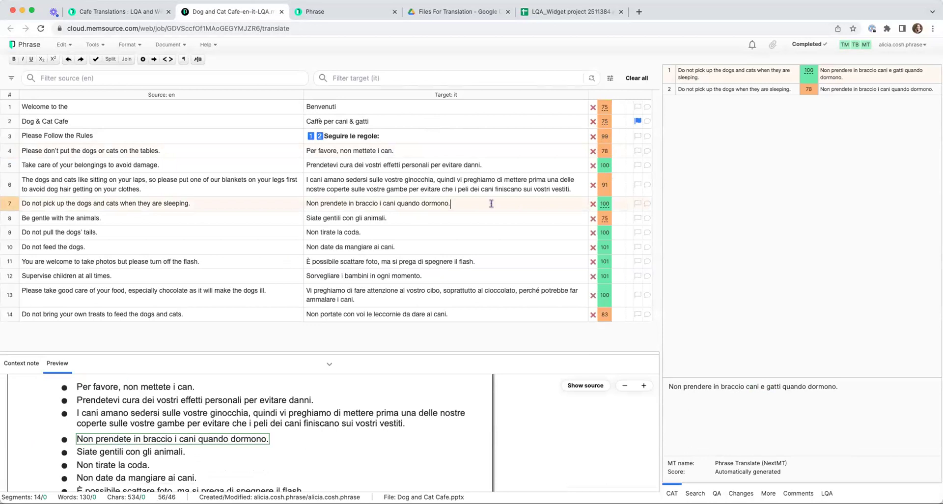
{"action": "left_click", "coordinate": [494, 134]}
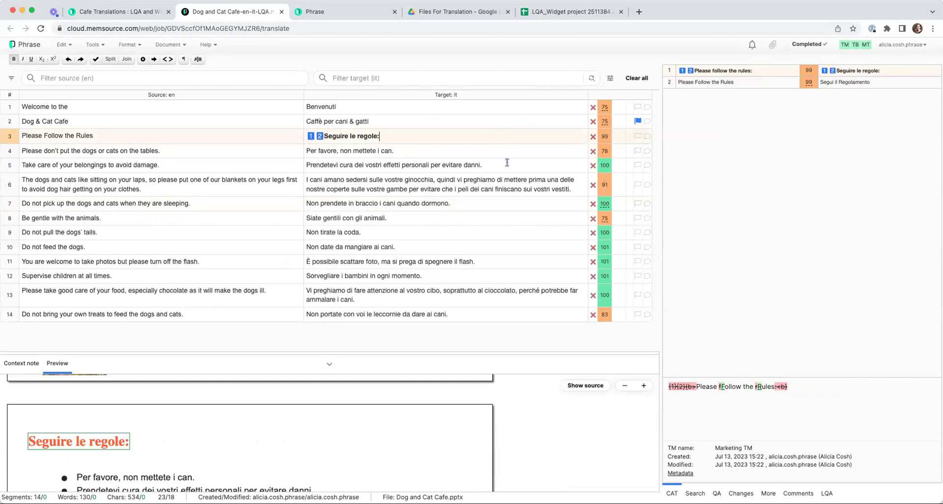
View the document preview from its beginning in the source language, and switch it back to the target language
{"action": "scroll", "coordinate": [334, 426], "scroll_direction": "up", "scroll_amount": 5}
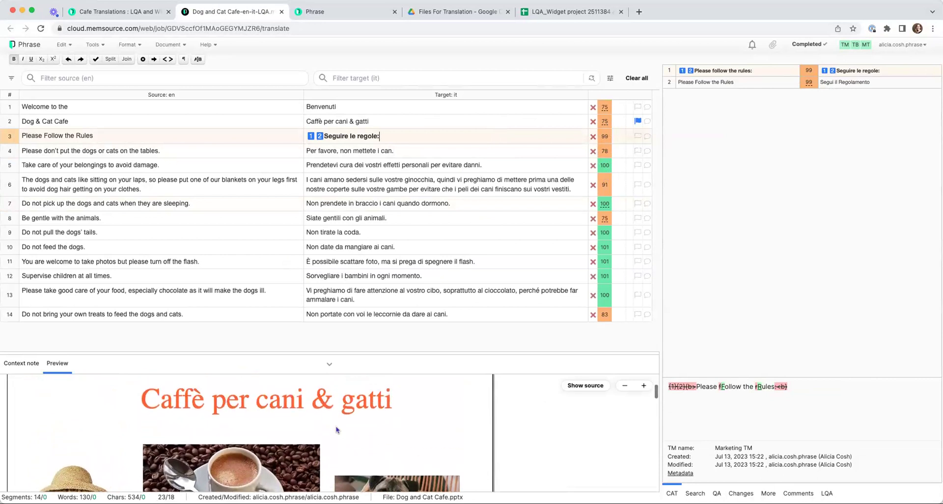
{"action": "scroll", "coordinate": [338, 429], "scroll_direction": "up", "scroll_amount": 3}
{"action": "left_click", "coordinate": [586, 385]}
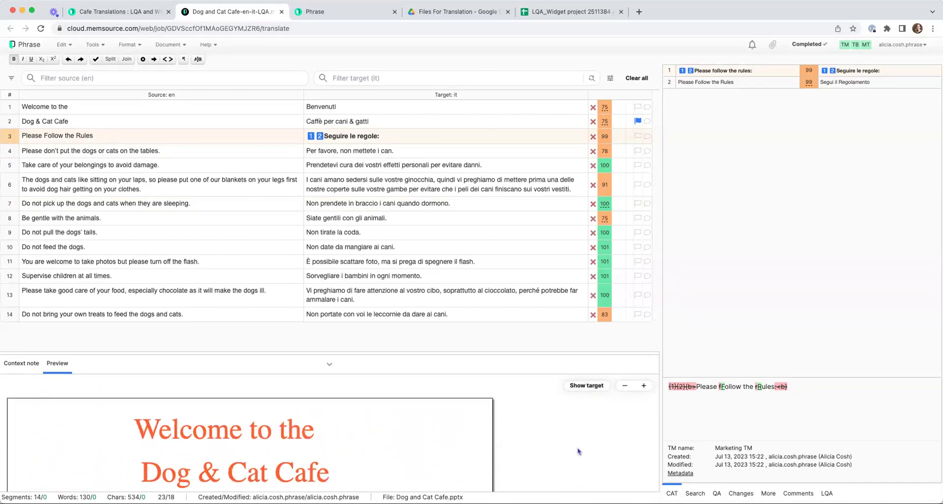
{"action": "left_click", "coordinate": [582, 386]}
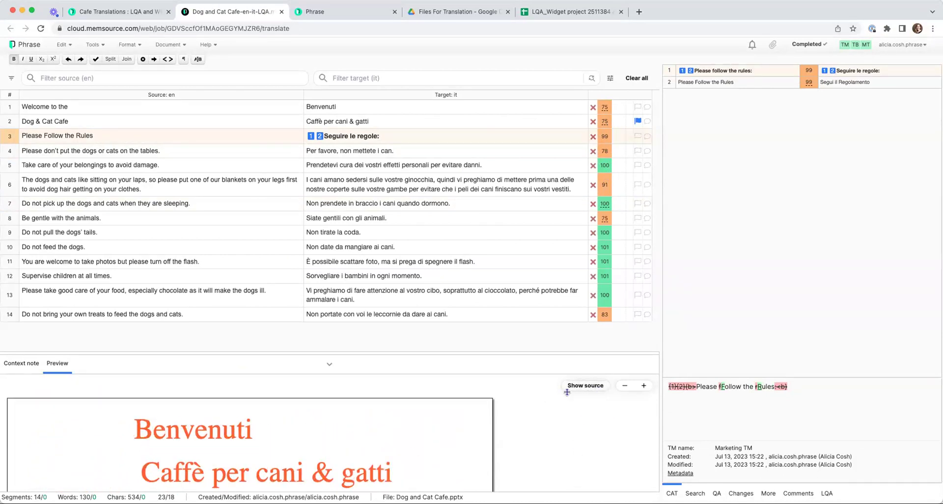
Examine the CAT matches and their origin details for segments 5 and 2
{"action": "mouse_move", "coordinate": [846, 49]}
{"action": "left_click", "coordinate": [551, 166]}
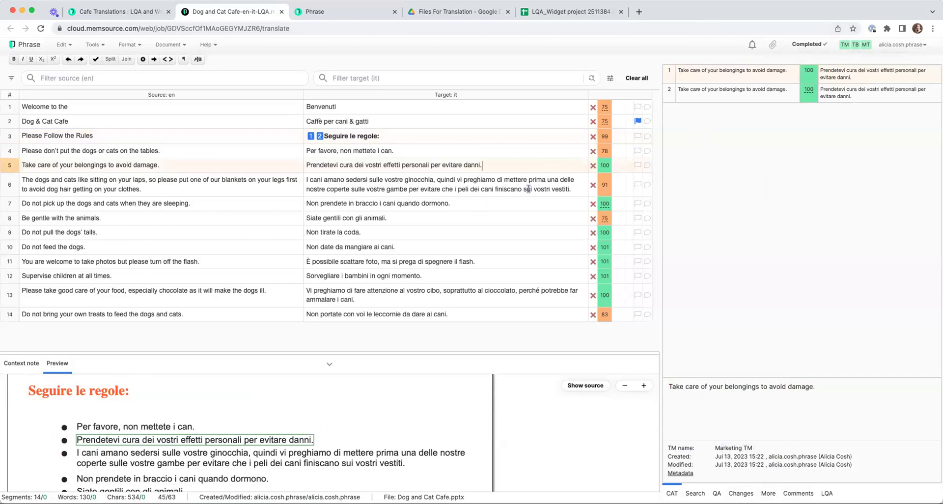
{"action": "left_click", "coordinate": [547, 121]}
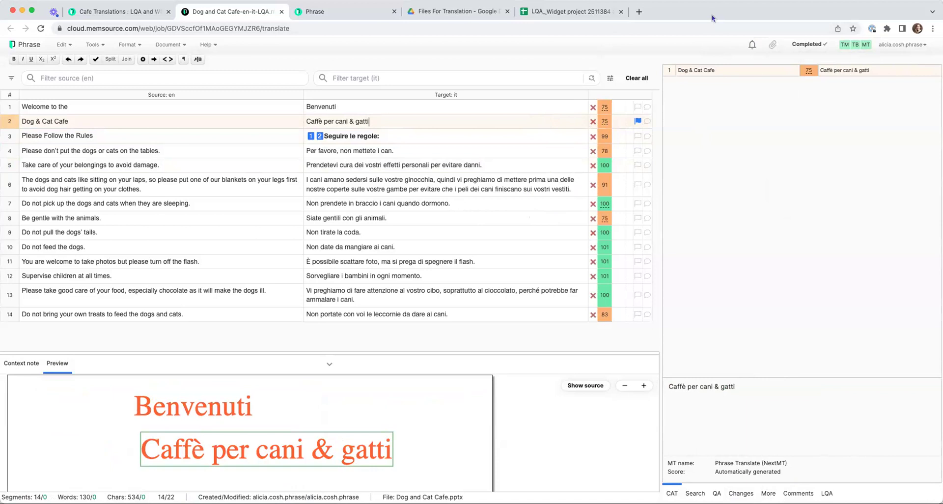
Search the job's translation memories and term bases for "welcome"
{"action": "left_click", "coordinate": [695, 493]}
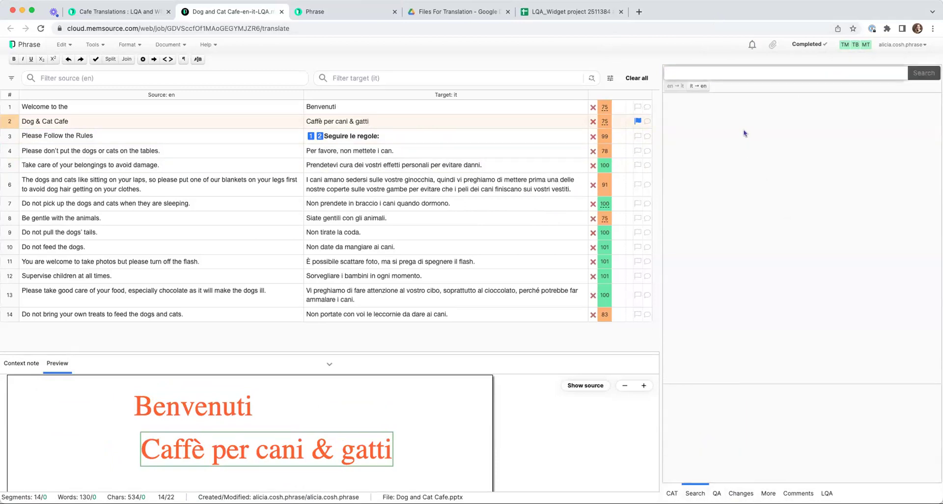
{"action": "type", "text": "welcome"}
{"action": "key", "text": "Return"}
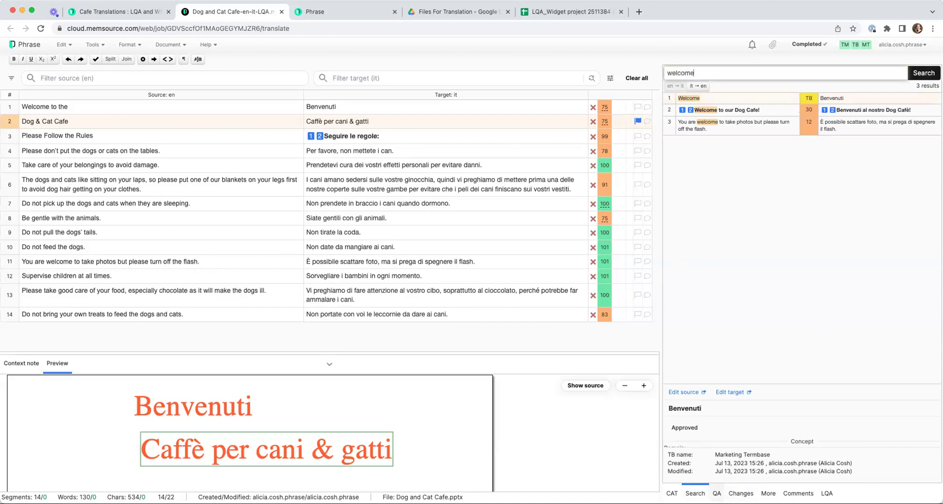
Run the quality assurance check on the whole Italian job
{"action": "left_click", "coordinate": [717, 494]}
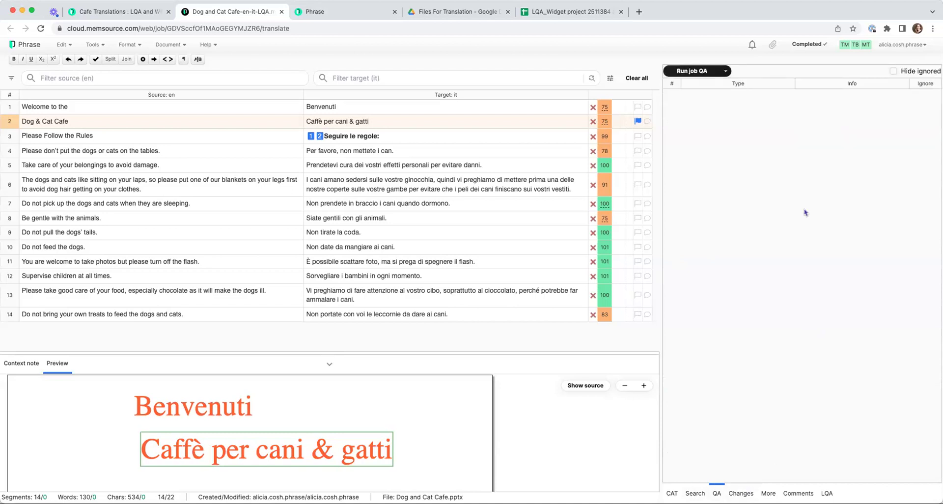
{"action": "left_click", "coordinate": [687, 74]}
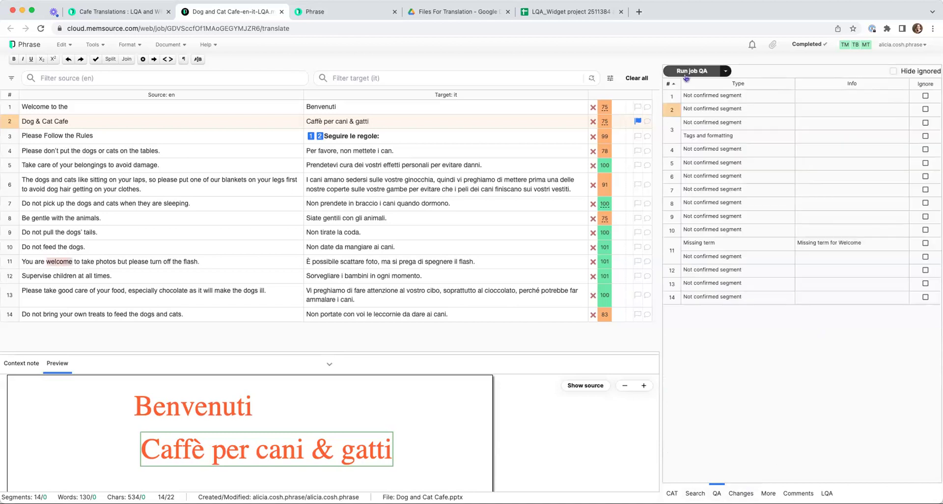
Go to the missing-term warning for segment 11 and view that segment's changes across workflow steps
{"action": "left_click", "coordinate": [826, 246]}
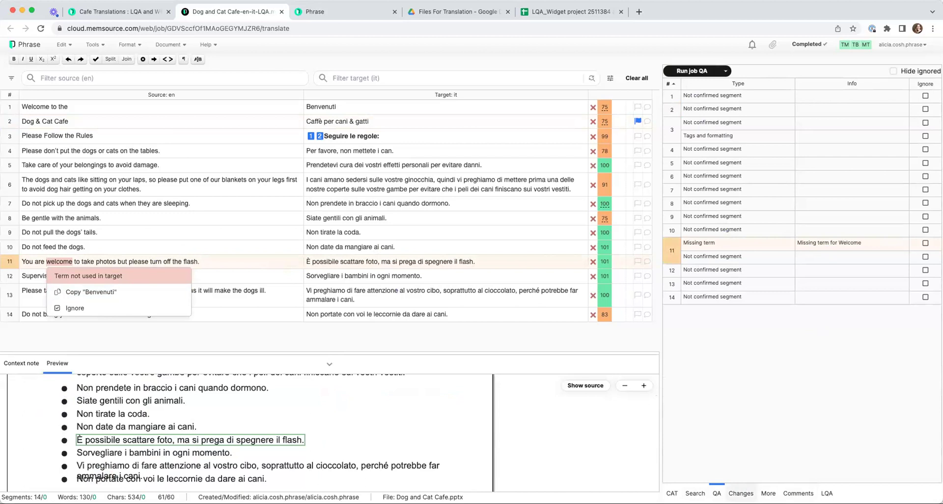
{"action": "left_click", "coordinate": [741, 493]}
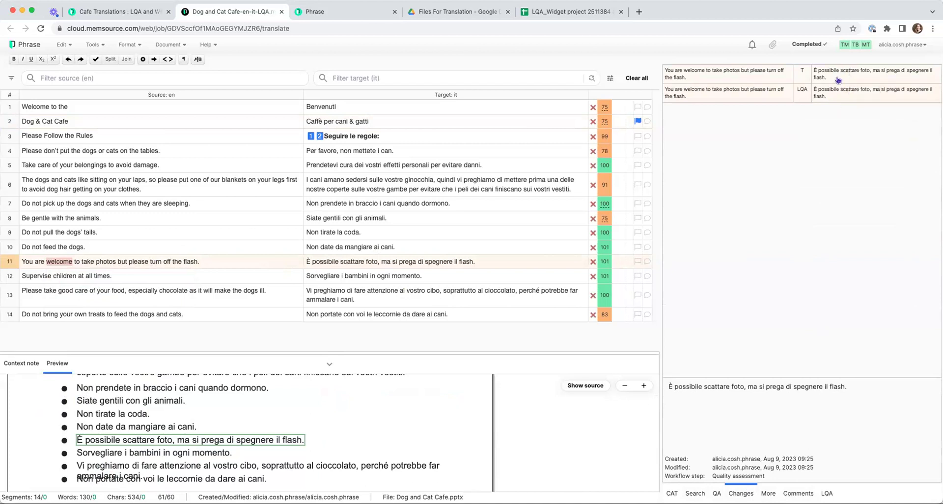
Export the workflow changes report for the Italian quality assessment job from the project page, and close it after viewing
{"action": "left_click", "coordinate": [99, 14]}
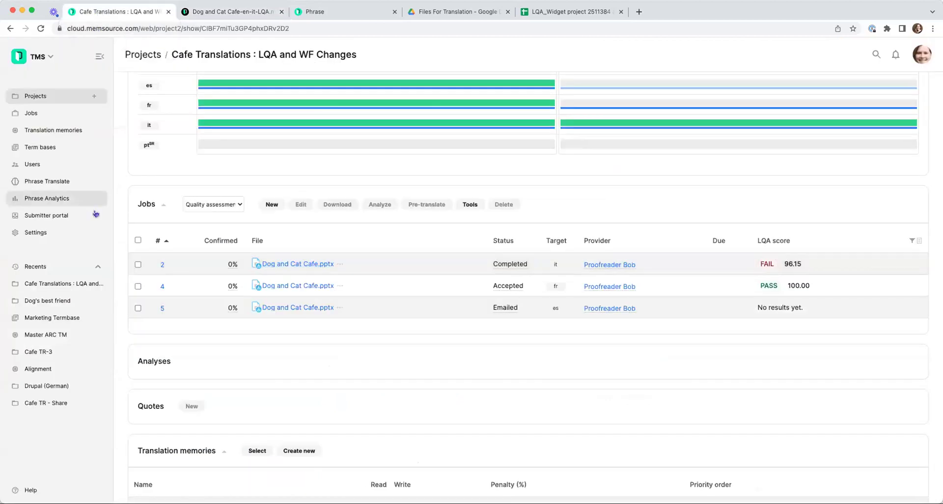
{"action": "left_click", "coordinate": [139, 265]}
{"action": "scroll", "coordinate": [243, 167], "scroll_direction": "up", "scroll_amount": 4}
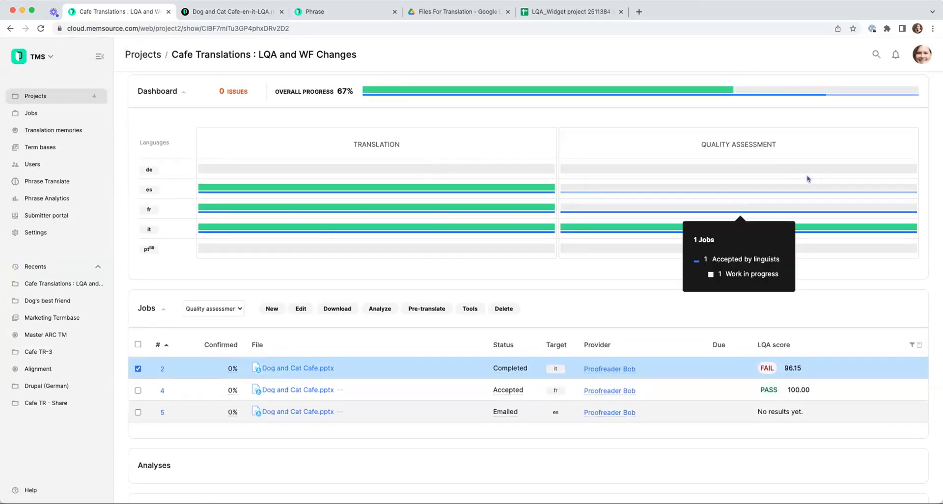
{"action": "scroll", "coordinate": [734, 167], "scroll_direction": "down", "scroll_amount": 3}
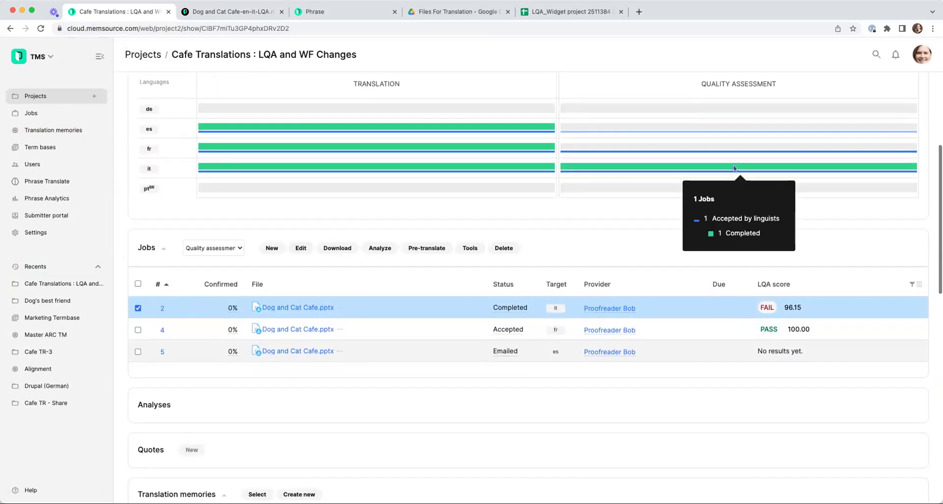
{"action": "left_click", "coordinate": [470, 248]}
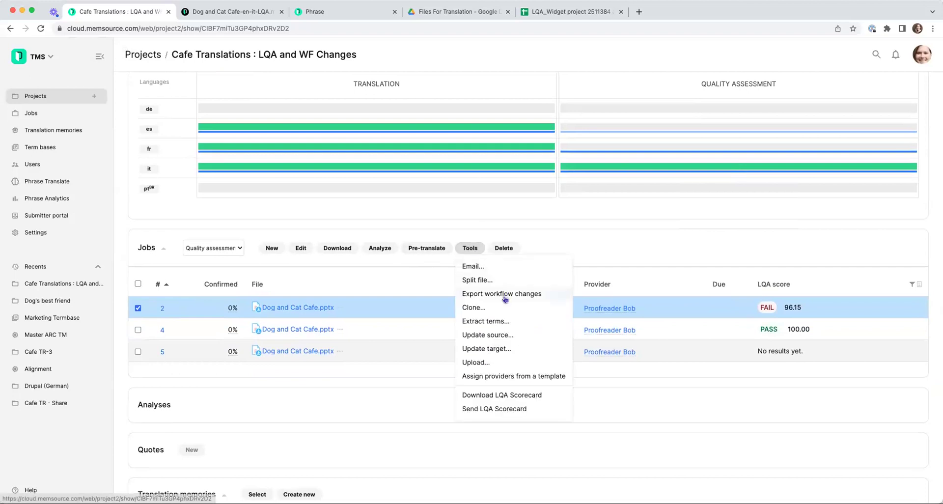
{"action": "left_click", "coordinate": [503, 295]}
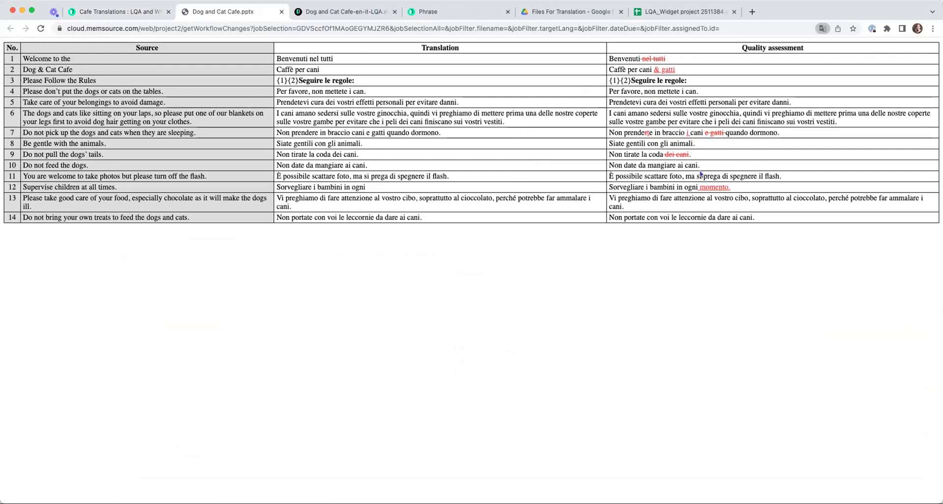
{"action": "left_click", "coordinate": [282, 13]}
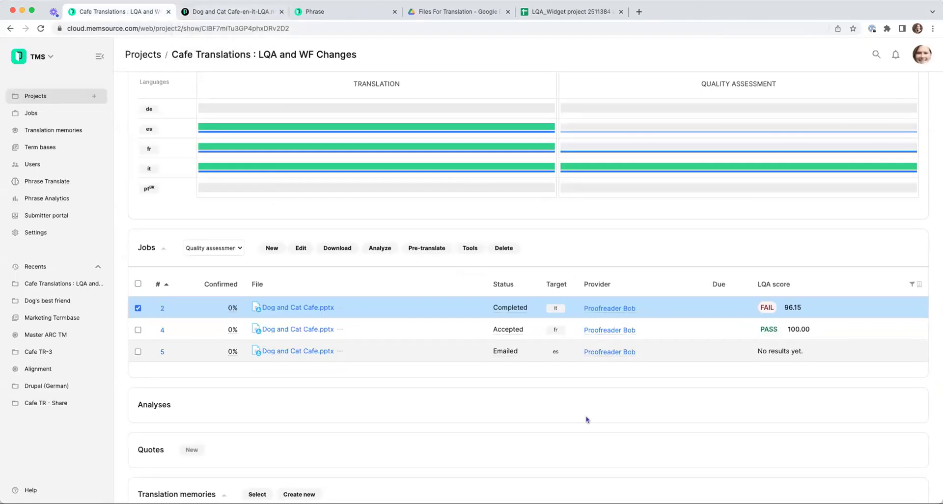
Return to the Italian job in the editor and show segment 11's matches in other target languages
{"action": "key", "text": "ctrl+Tab"}
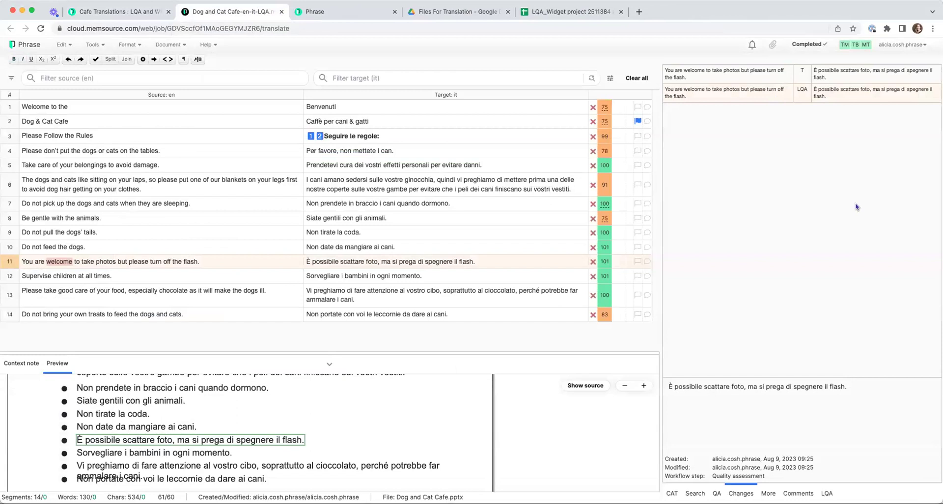
{"action": "left_click", "coordinate": [769, 493]}
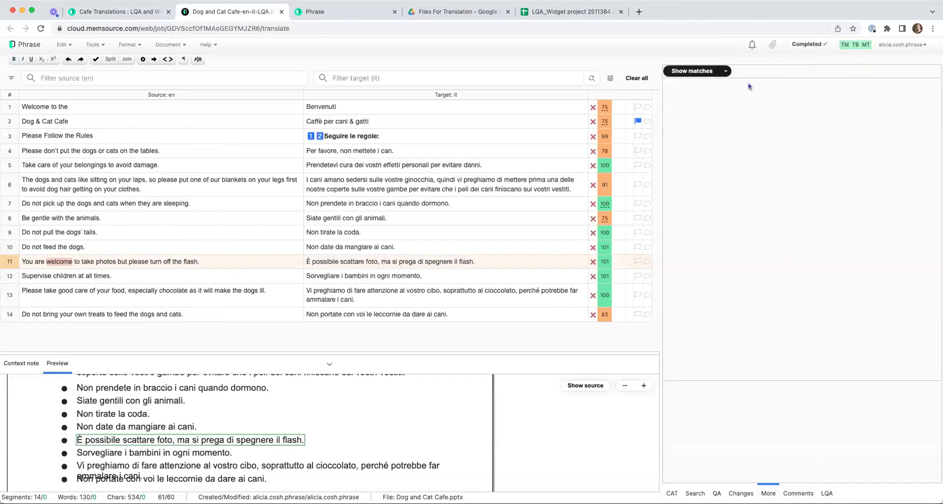
{"action": "left_click", "coordinate": [693, 71]}
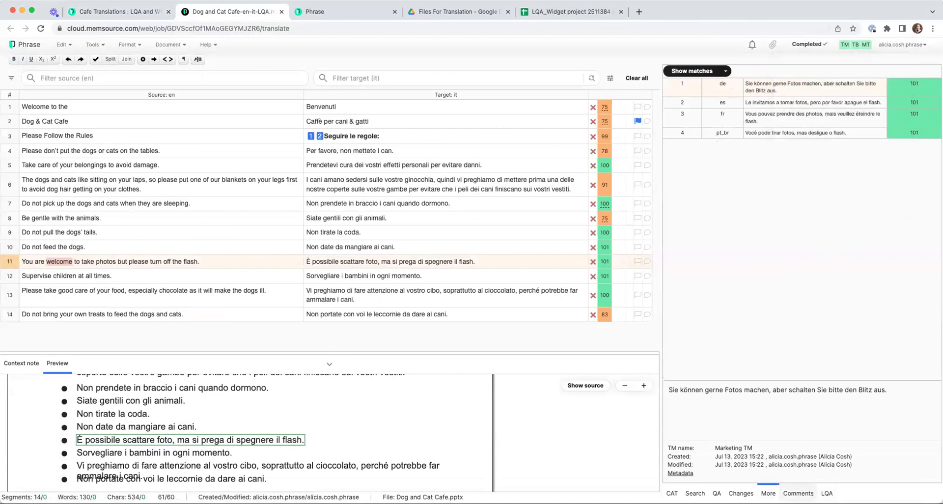
Add a comment to segment 11 that mentions the quality assessment proofreader and says "please check this"
{"action": "left_click", "coordinate": [798, 493]}
{"action": "left_click", "coordinate": [726, 445]}
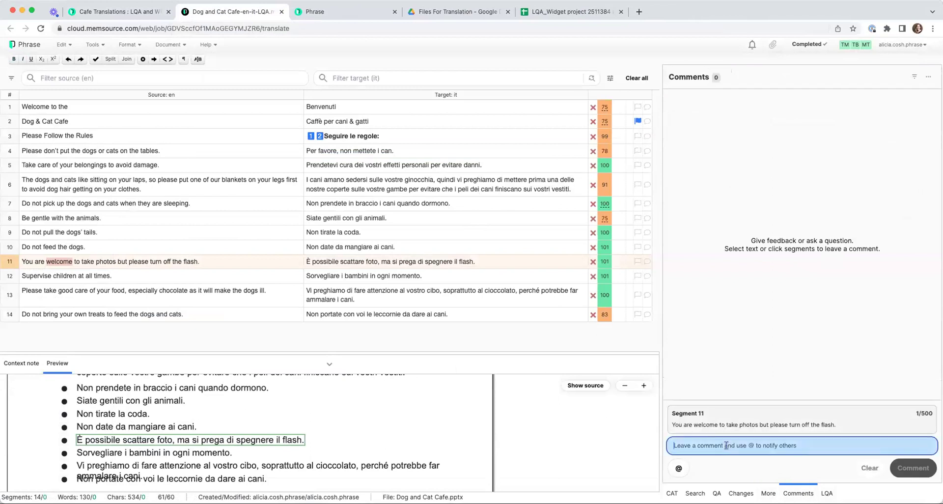
{"action": "type", "text": "@"}
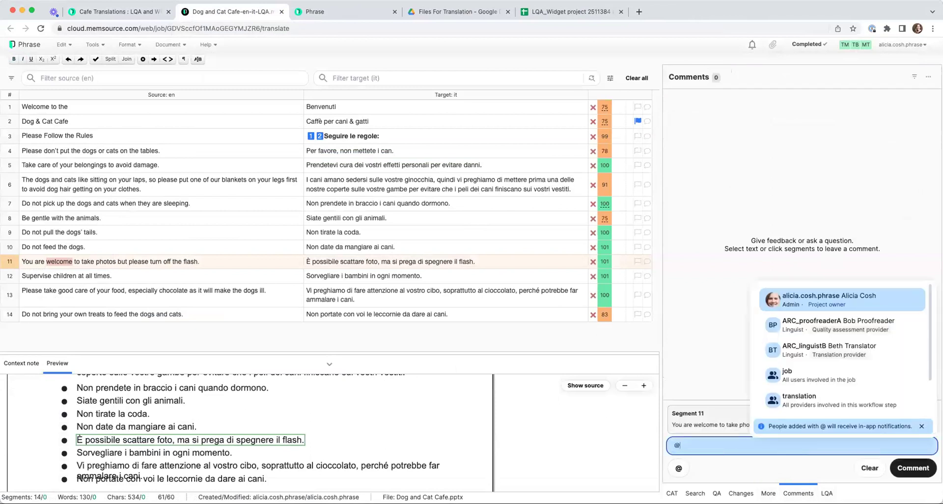
{"action": "left_click", "coordinate": [906, 327]}
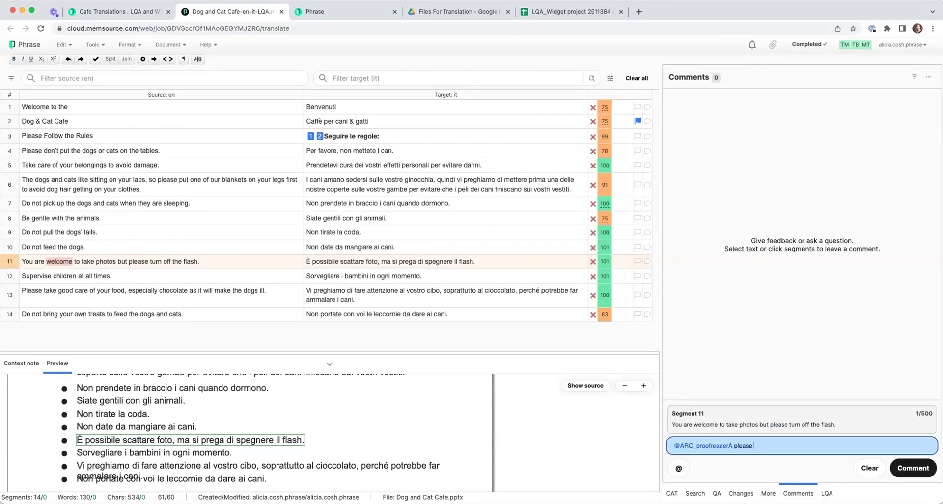
{"action": "left_click", "coordinate": [921, 470]}
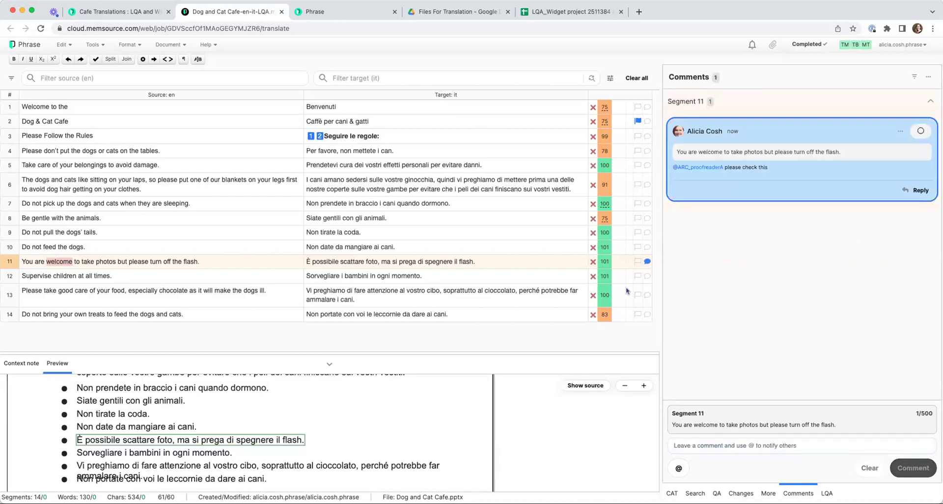
Reply to the segment 11 comment, mentioning the project owner, with "ok i will"
{"action": "left_click", "coordinate": [919, 191]}
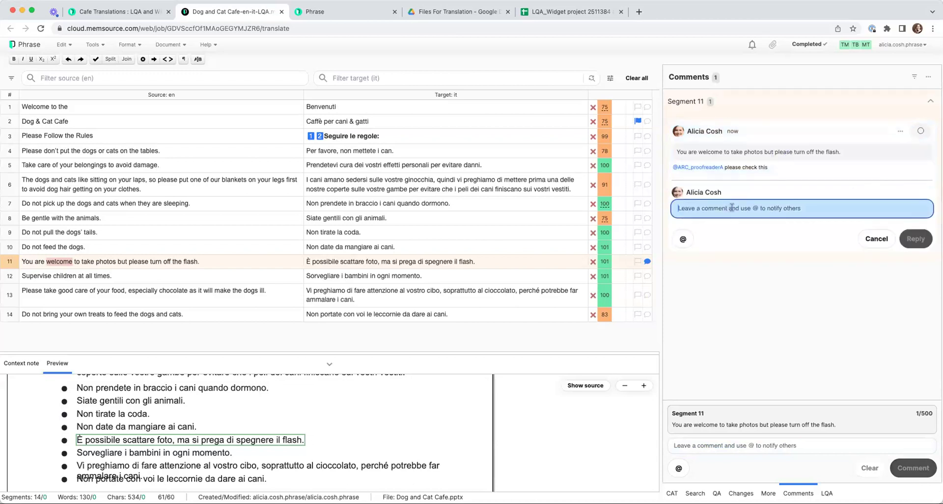
{"action": "type", "text": "@"}
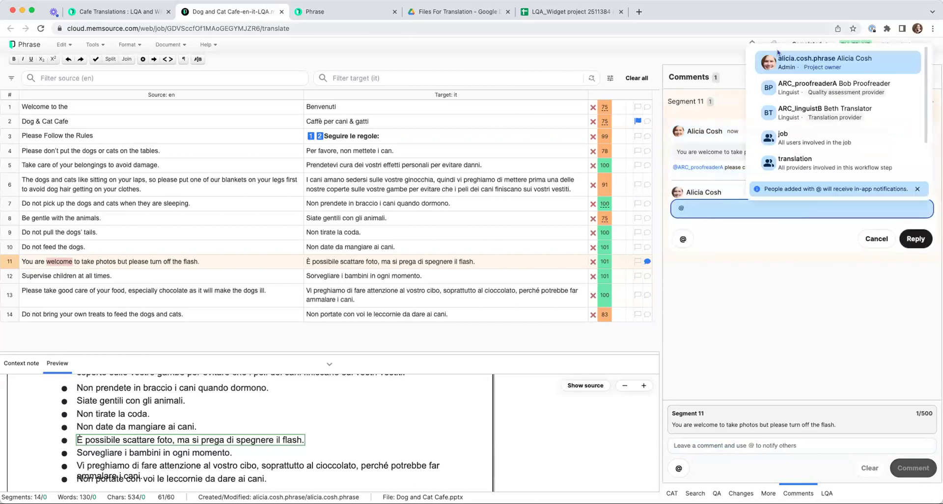
{"action": "left_click", "coordinate": [802, 60]}
{"action": "type", "text": "ok i will"}
{"action": "left_click", "coordinate": [926, 243]}
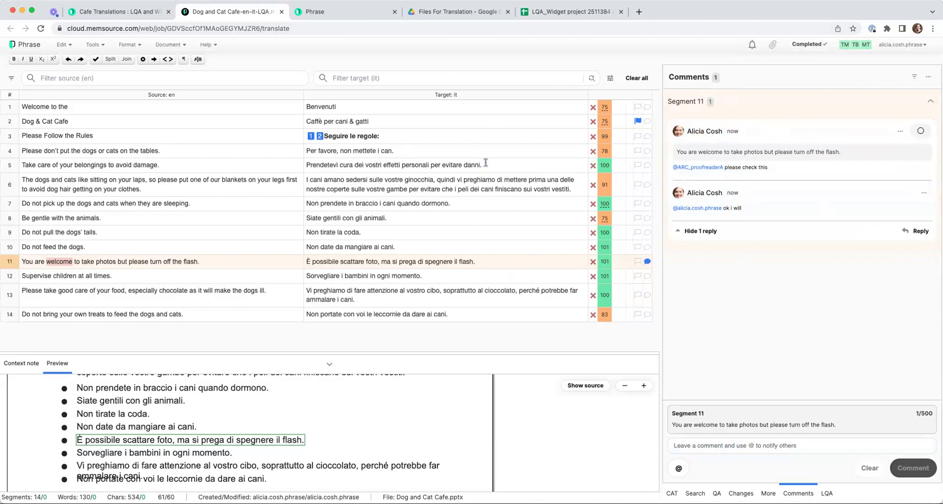
Review the Italian job's LQA results and issues, and check its LQA score in the project's job list
{"action": "left_click", "coordinate": [827, 493]}
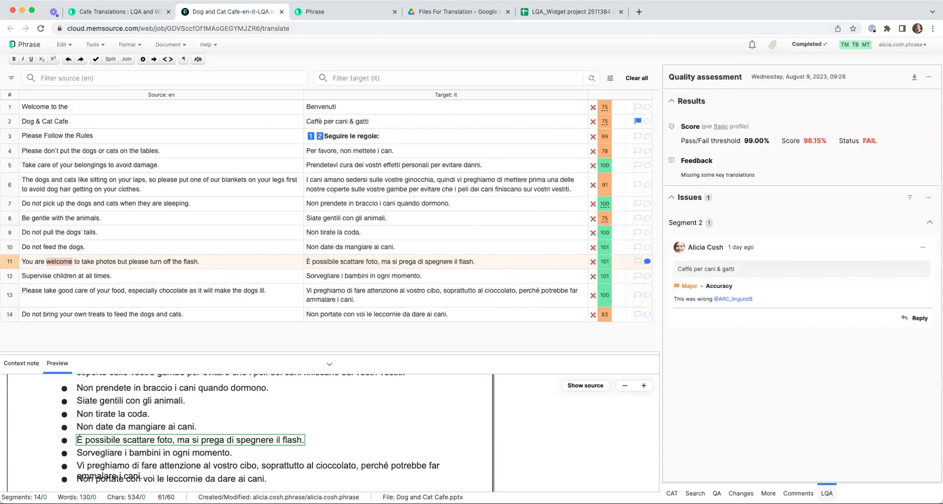
{"action": "left_click", "coordinate": [112, 14]}
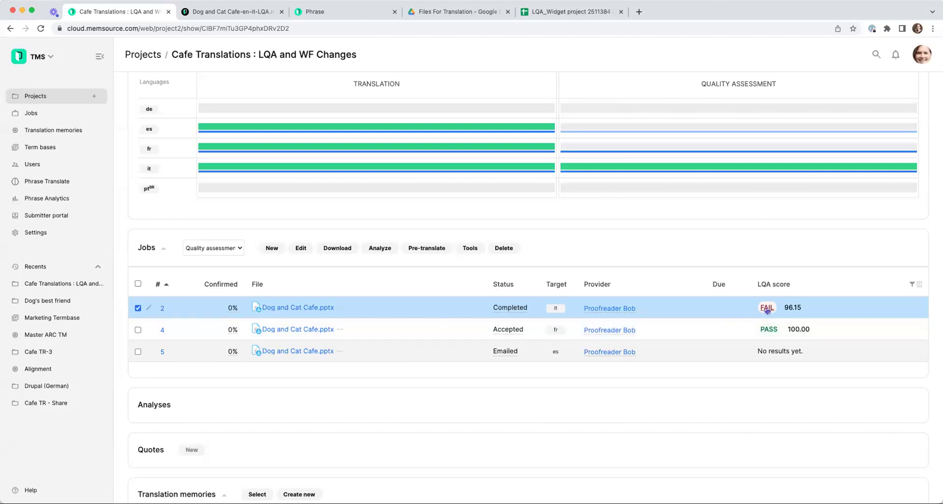
Open and accept the Spanish Dog and Cat Cafe.pptx job, and start its language quality assessment
{"action": "left_click", "coordinate": [312, 352]}
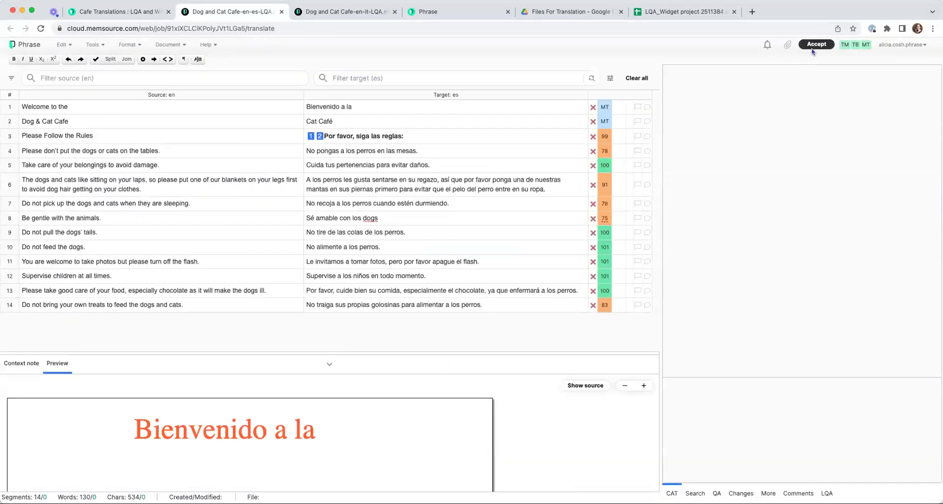
{"action": "left_click", "coordinate": [816, 45]}
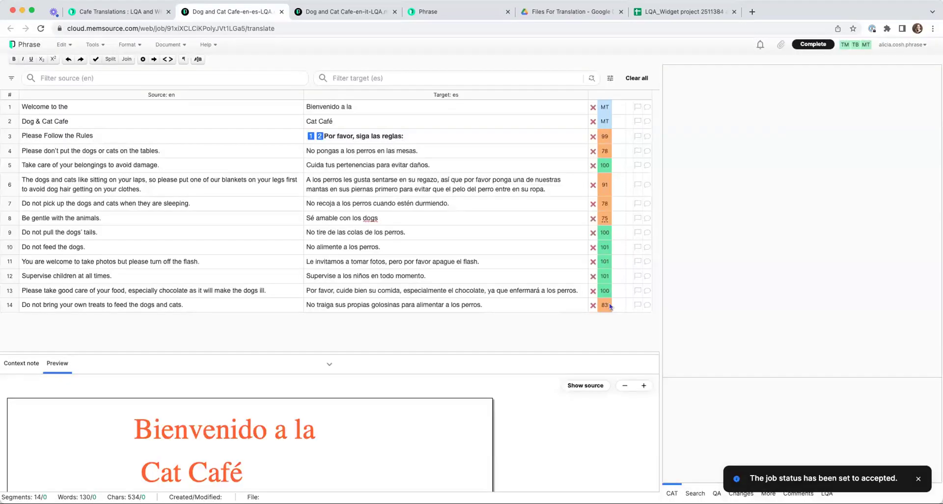
{"action": "left_click", "coordinate": [540, 205]}
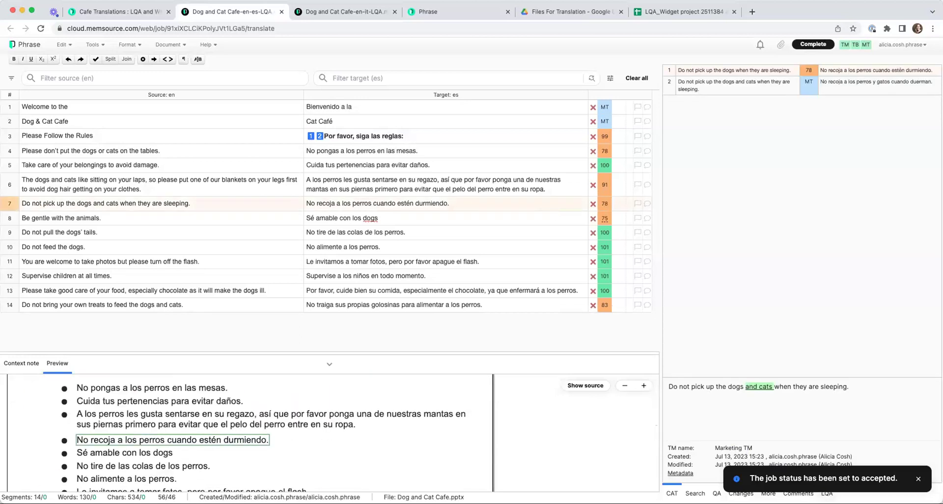
{"action": "left_click", "coordinate": [804, 306]}
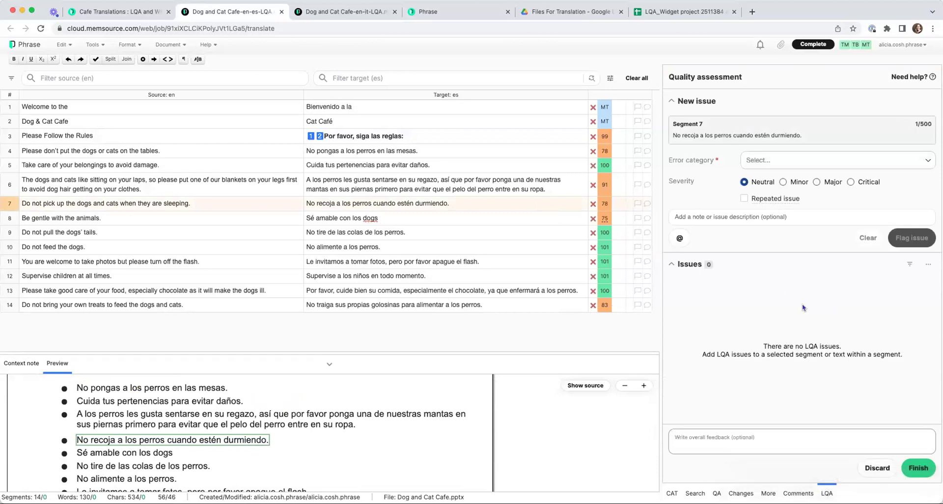
Set up a new LQA issue for segment 5 with the Terminology error category and Critical severity, marked as a repeated issue
{"action": "left_click", "coordinate": [920, 165]}
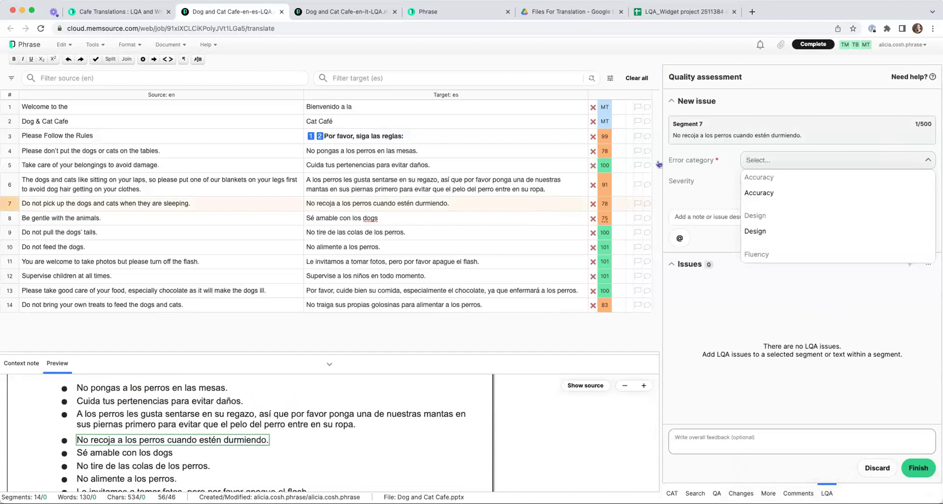
{"action": "left_click", "coordinate": [474, 176]}
{"action": "left_click", "coordinate": [481, 164]}
{"action": "left_click", "coordinate": [857, 160]}
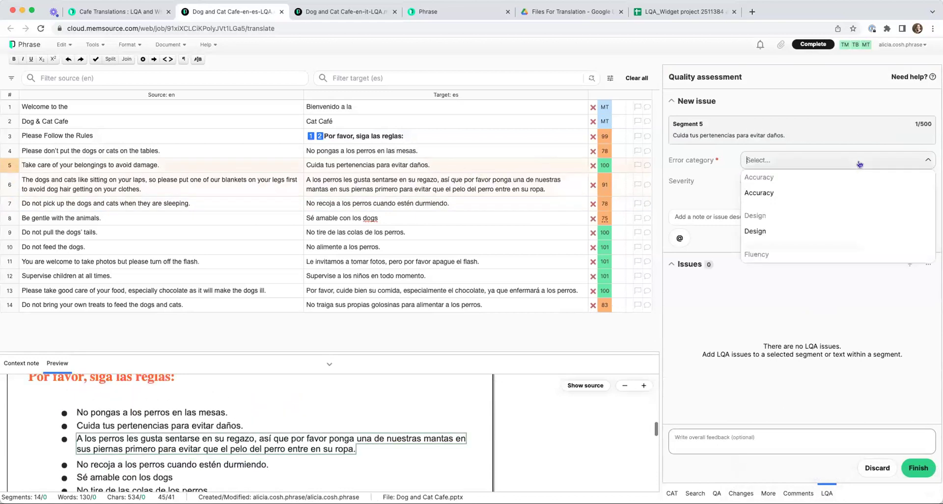
{"action": "scroll", "coordinate": [814, 240], "scroll_direction": "down", "scroll_amount": 5}
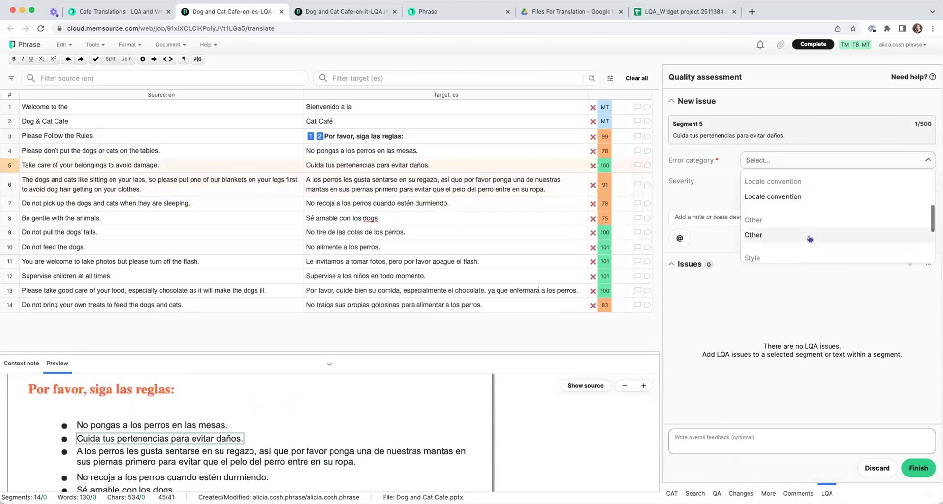
{"action": "left_click", "coordinate": [809, 242]}
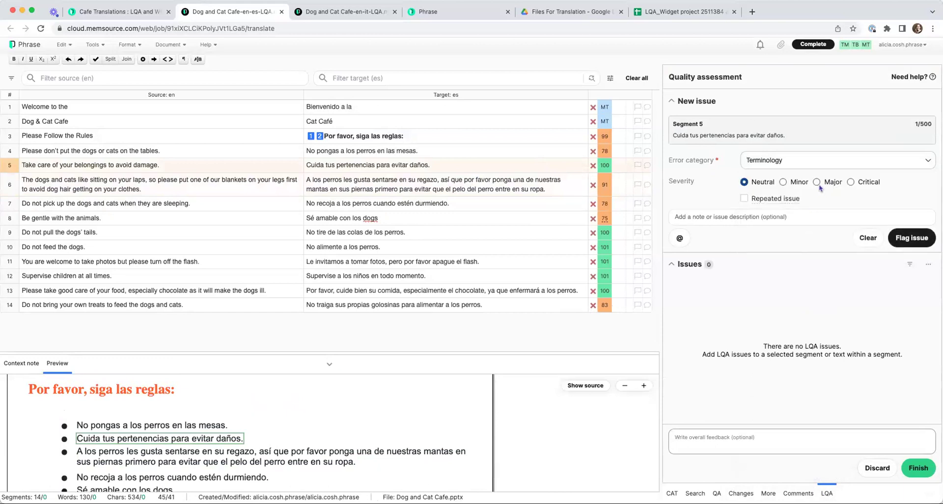
{"action": "left_click", "coordinate": [850, 182]}
{"action": "left_click", "coordinate": [744, 199]}
Add a note mentioning the project owner with "this is wrong" to the segment 5 issue, and flag it
{"action": "left_click", "coordinate": [745, 216]}
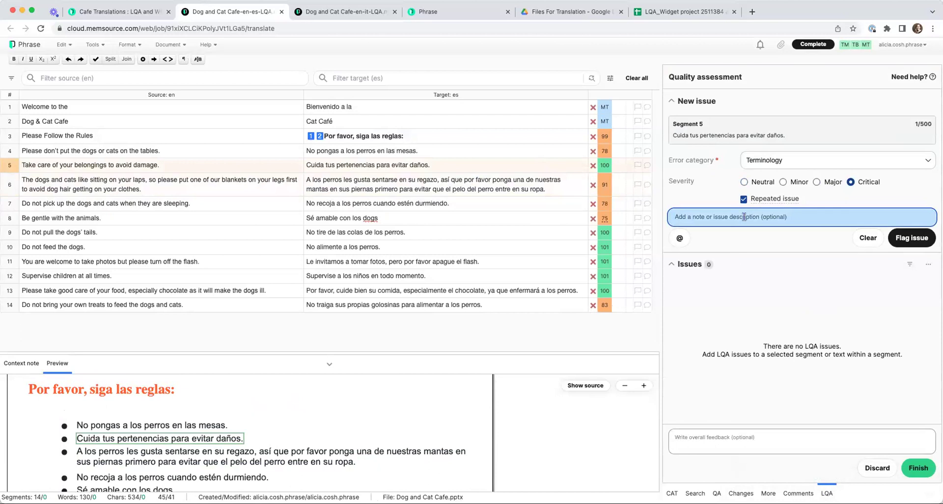
{"action": "type", "text": "@"}
{"action": "left_click", "coordinate": [810, 77]}
{"action": "type", "text": "this is wrong"}
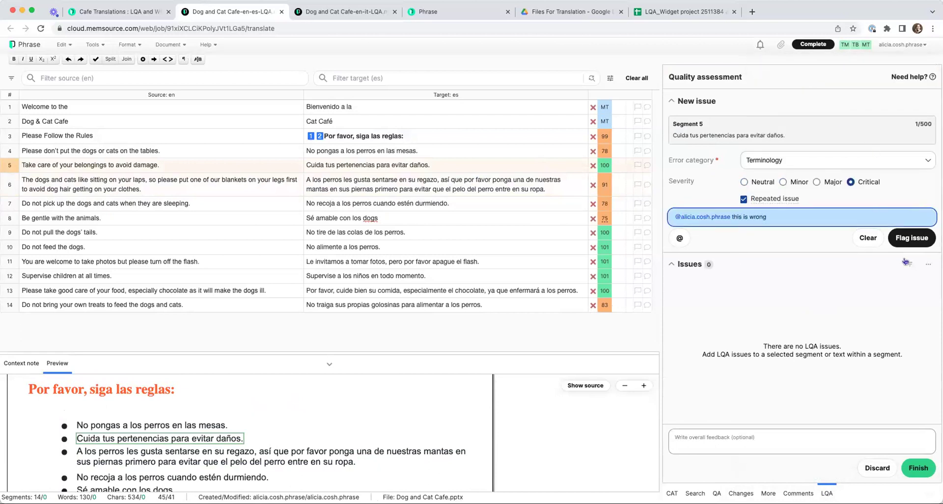
{"action": "left_click", "coordinate": [906, 240]}
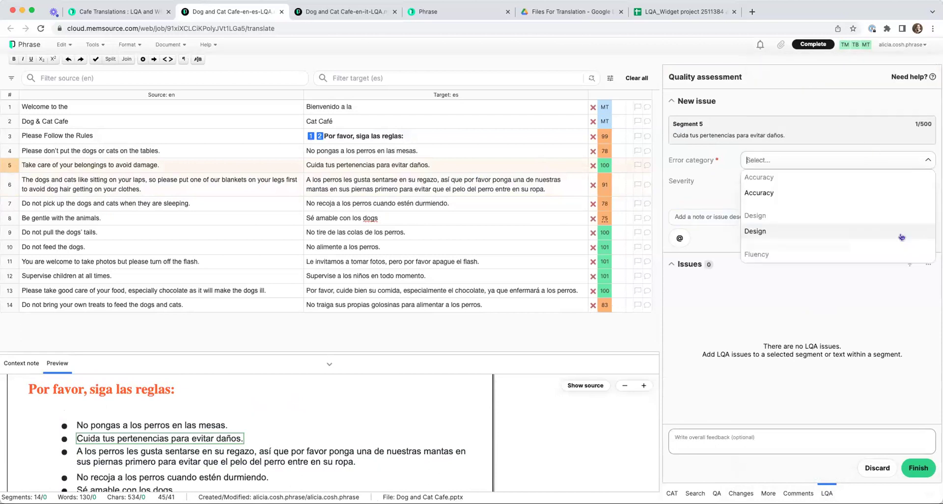
Enter the overall feedback "okay translation" and finish the Spanish job's quality assessment
{"action": "left_click", "coordinate": [748, 440]}
{"action": "type", "text": "okay translation"}
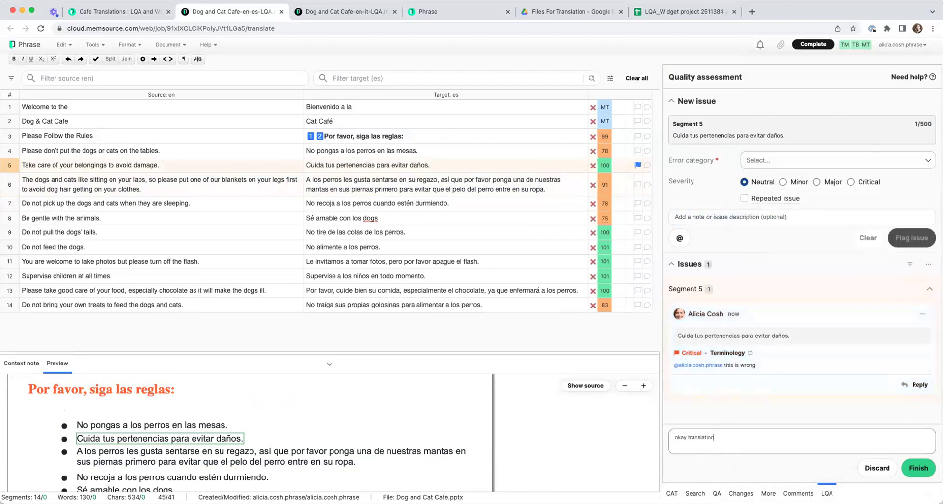
{"action": "left_click", "coordinate": [918, 467]}
{"action": "left_click", "coordinate": [568, 146]}
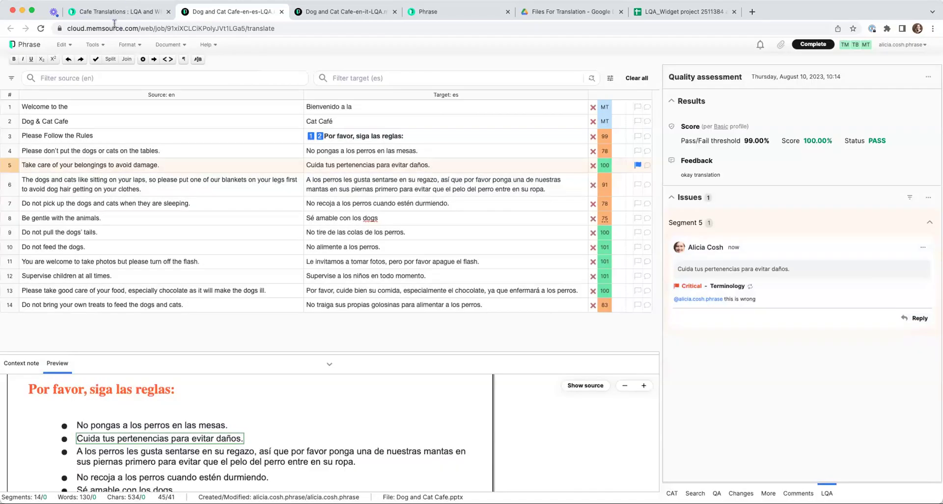
Reload the Cafe Translations project page and check the LQA scores in its job list
{"action": "left_click", "coordinate": [104, 13]}
{"action": "left_click", "coordinate": [42, 29]}
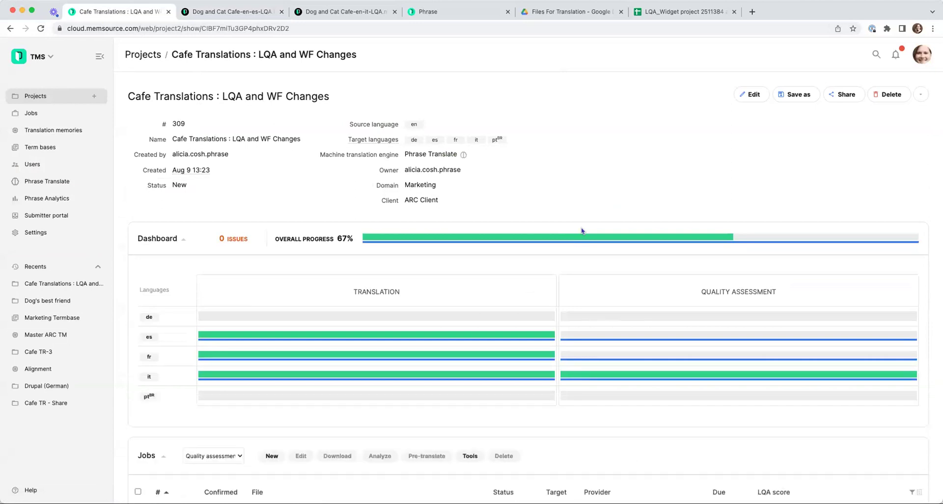
{"action": "scroll", "coordinate": [581, 231], "scroll_direction": "down", "scroll_amount": 5}
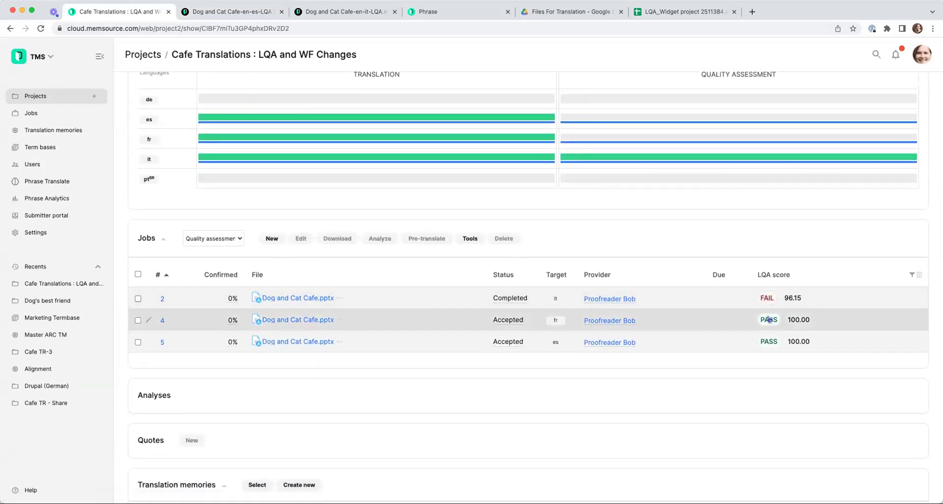
Check the French job's LQA results, and view the LQA scorecard options available for that job
{"action": "left_click", "coordinate": [770, 320]}
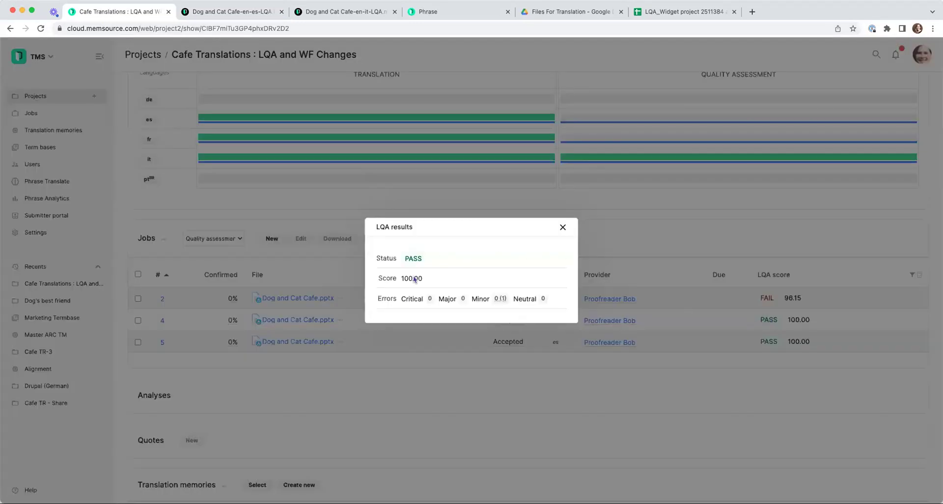
{"action": "left_click", "coordinate": [563, 227]}
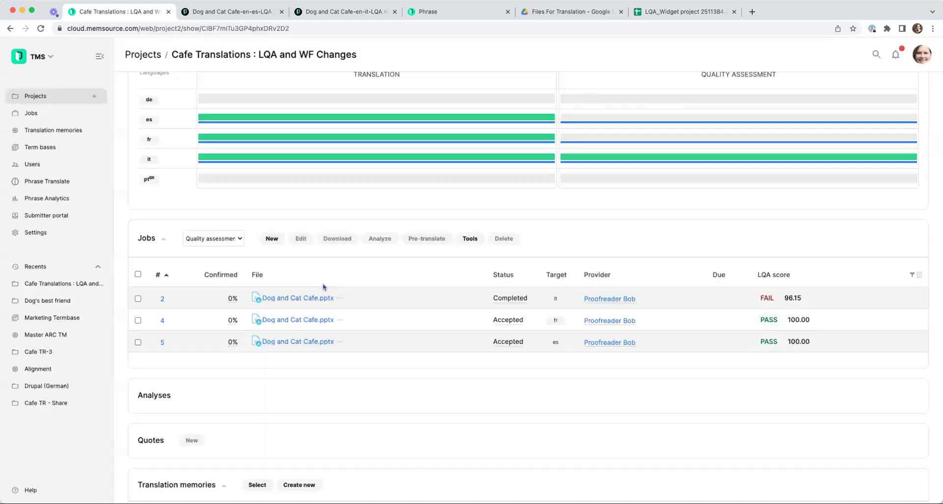
{"action": "left_click", "coordinate": [138, 321]}
{"action": "left_click", "coordinate": [470, 241]}
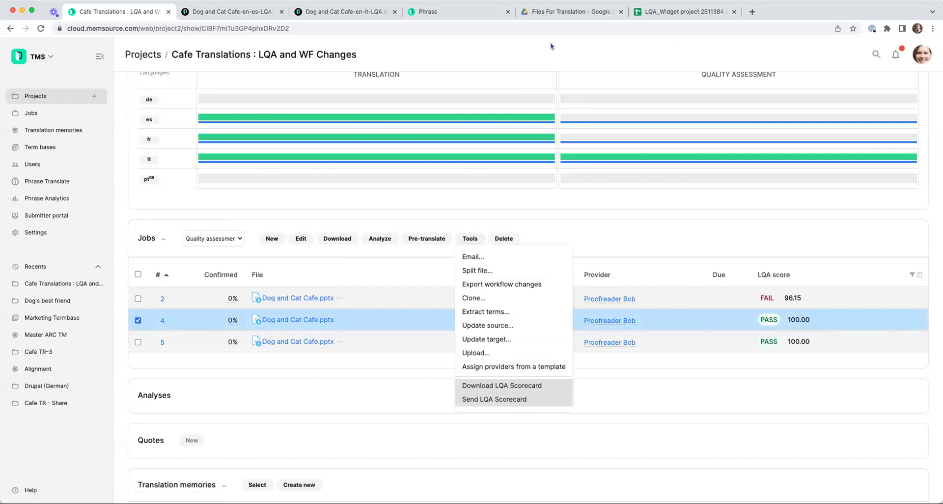
Look at the sample LQA Scorecard spreadsheet, and return to the Cafe Translations project in Phrase TMS
{"action": "left_click", "coordinate": [663, 13]}
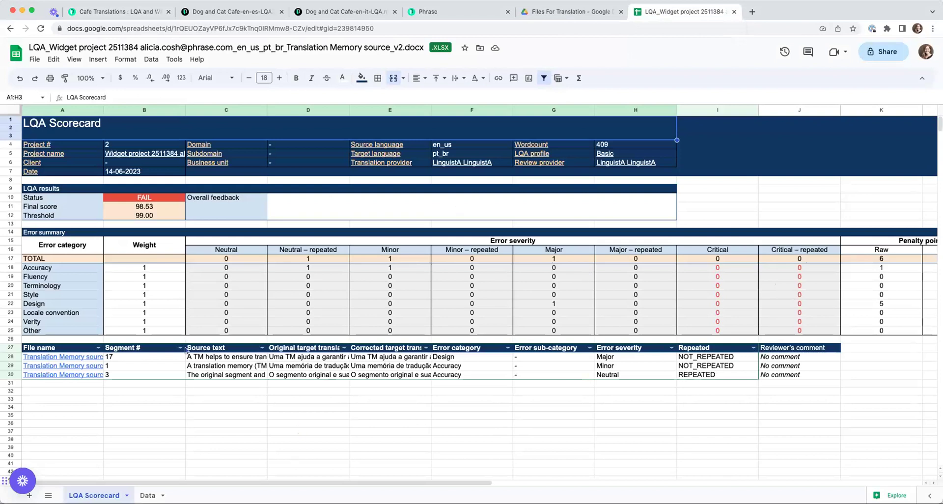
{"action": "left_click", "coordinate": [567, 14]}
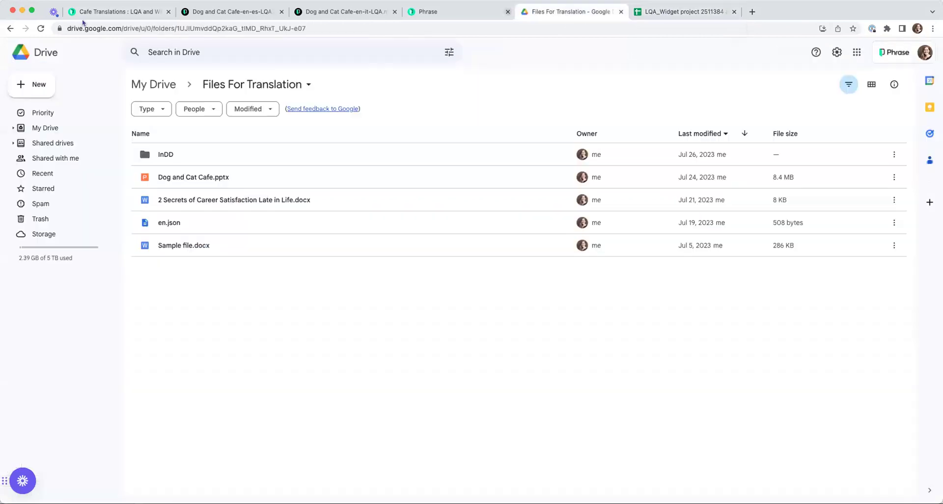
{"action": "left_click", "coordinate": [103, 14]}
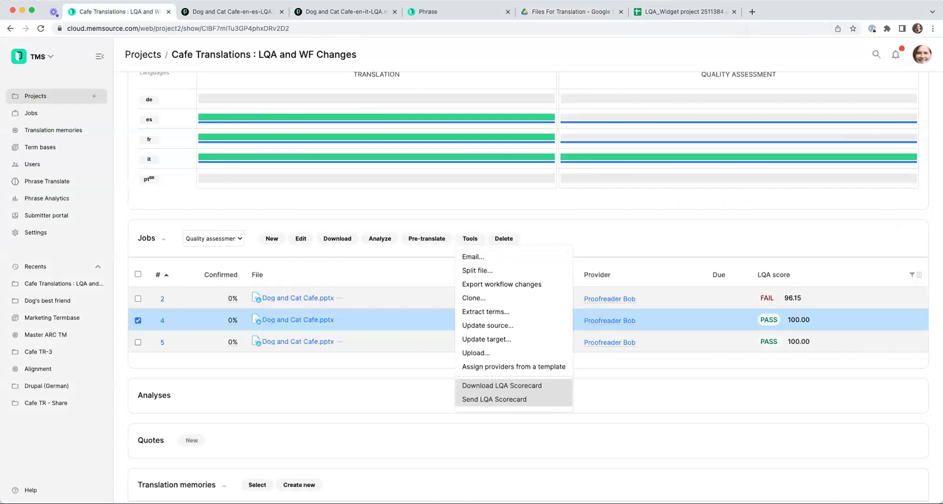
{"action": "scroll", "coordinate": [390, 321], "scroll_direction": "up", "scroll_amount": 5}
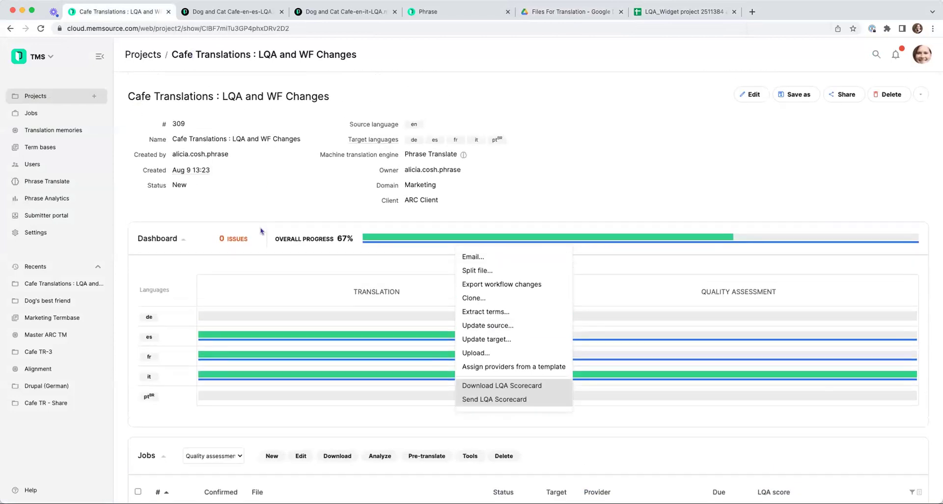
{"action": "scroll", "coordinate": [323, 297], "scroll_direction": "down", "scroll_amount": 3}
{"action": "left_click", "coordinate": [668, 234]}
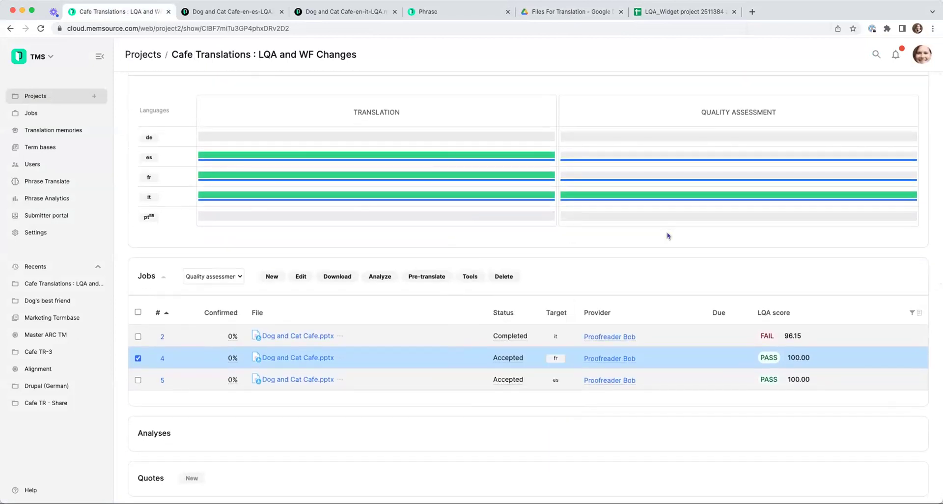
Open the Dog's best friend project and reload its submitter portal order page to check the progress
{"action": "left_click", "coordinate": [50, 95]}
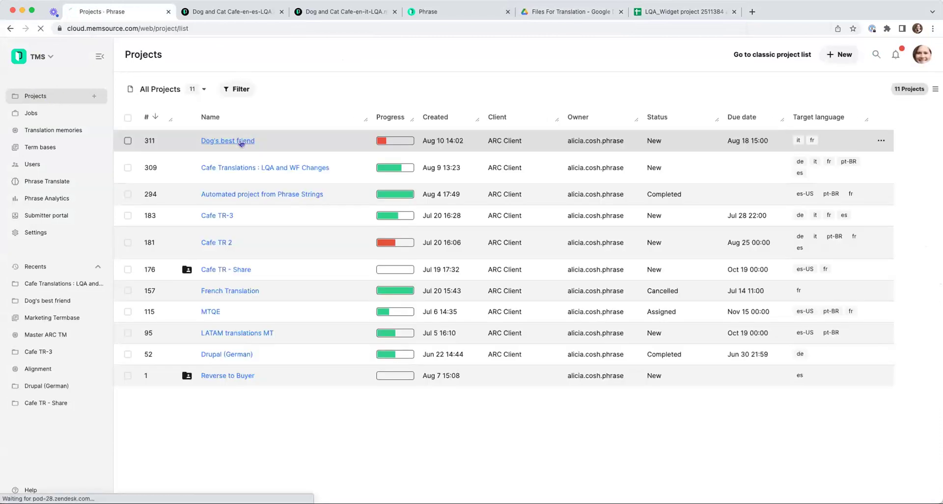
{"action": "left_click", "coordinate": [240, 140]}
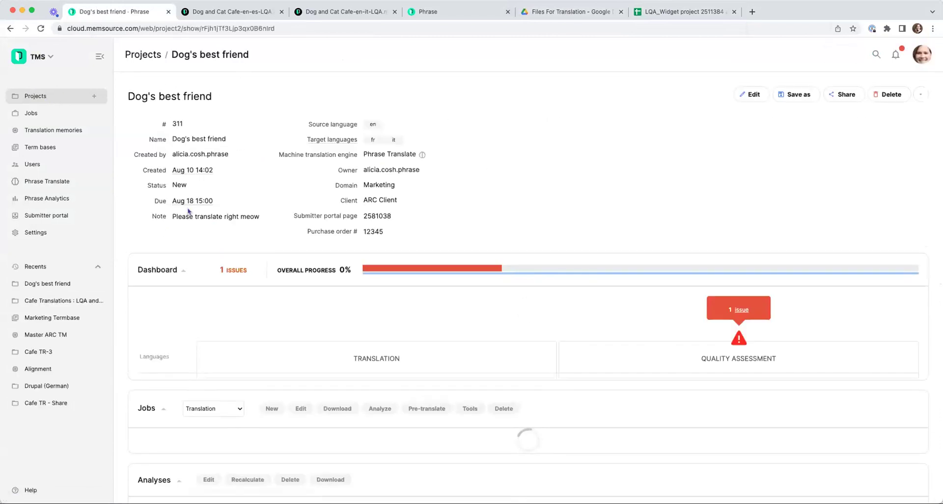
{"action": "left_click", "coordinate": [430, 13]}
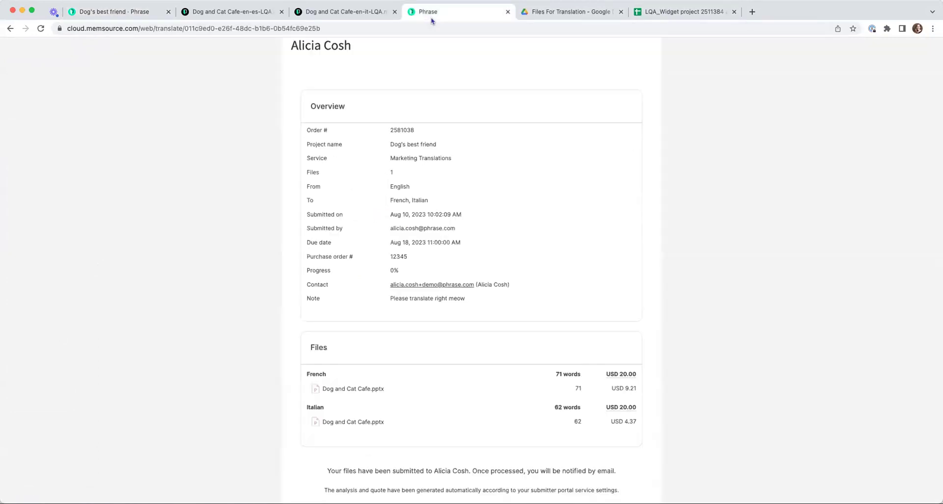
{"action": "left_click", "coordinate": [41, 28]}
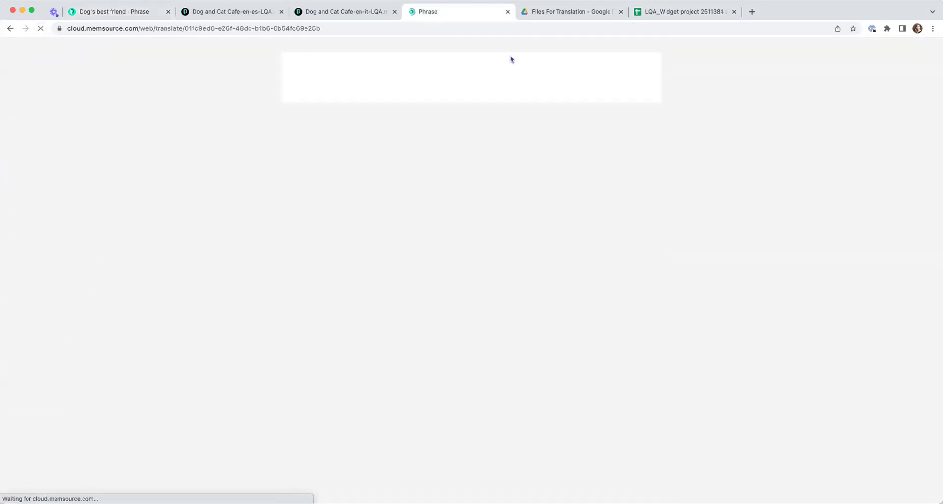
Close the Spanish and Italian Dog and Cat Cafe editor pages and return to the Dog's best friend project
{"action": "left_click", "coordinate": [281, 12]}
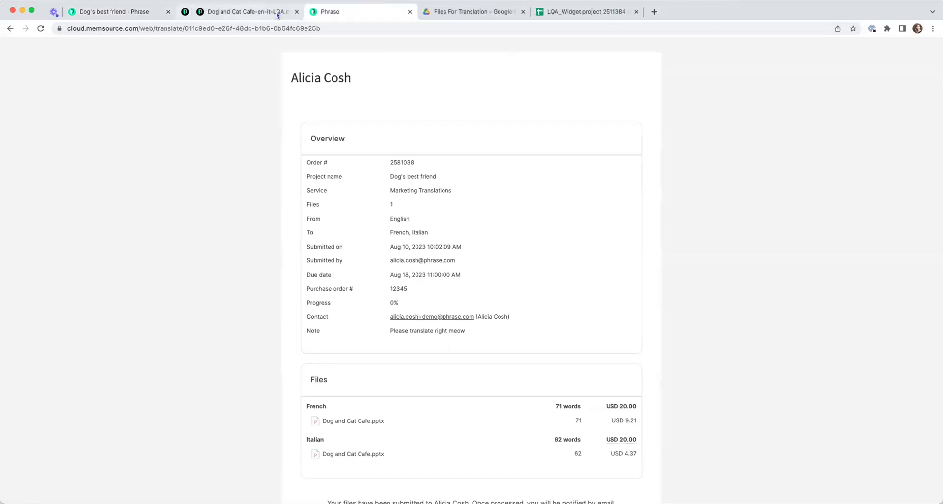
{"action": "left_click", "coordinate": [281, 12]}
{"action": "left_click", "coordinate": [86, 12]}
Set the status of both Translation jobs in the Dog's best friend project to Completed by provider
{"action": "scroll", "coordinate": [344, 257], "scroll_direction": "down", "scroll_amount": 5}
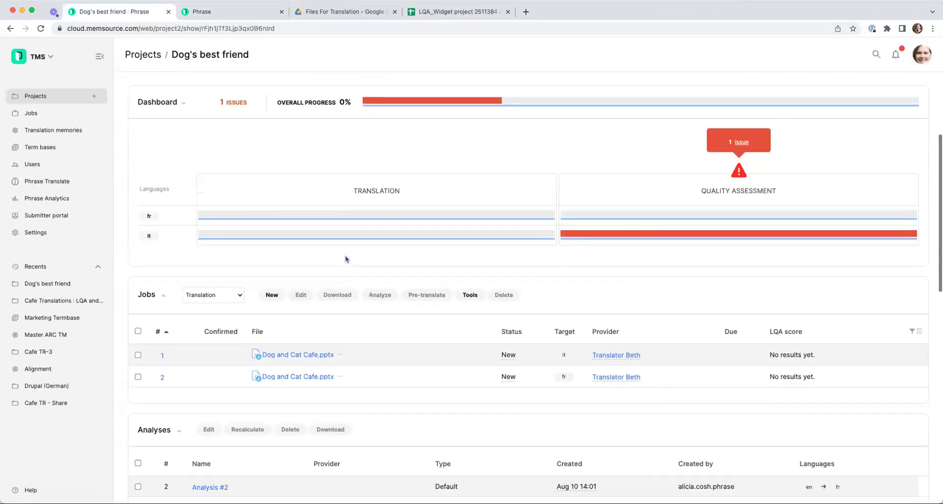
{"action": "left_click", "coordinate": [138, 331]}
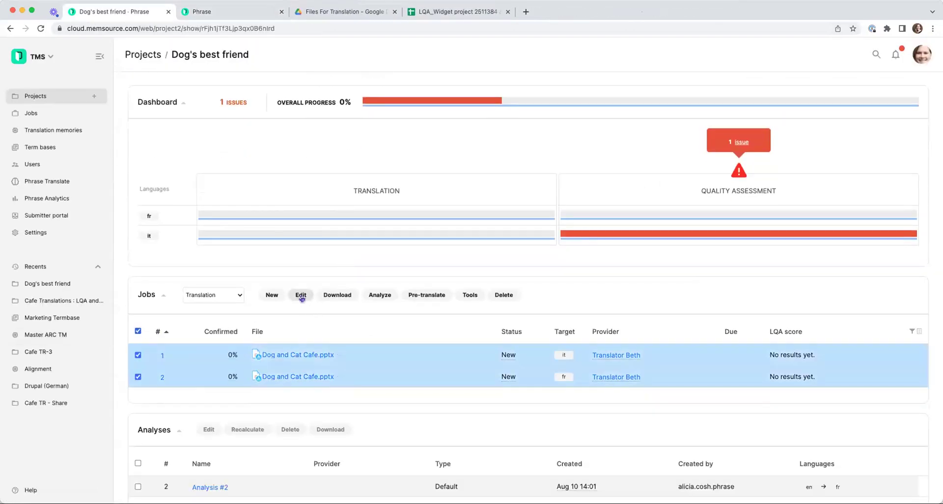
{"action": "left_click", "coordinate": [300, 296]}
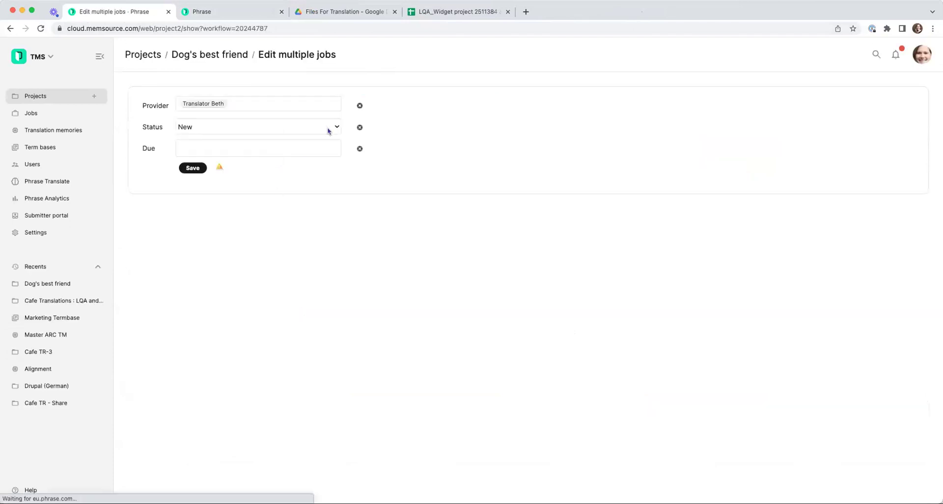
{"action": "left_click", "coordinate": [333, 129]}
{"action": "left_click", "coordinate": [228, 170]}
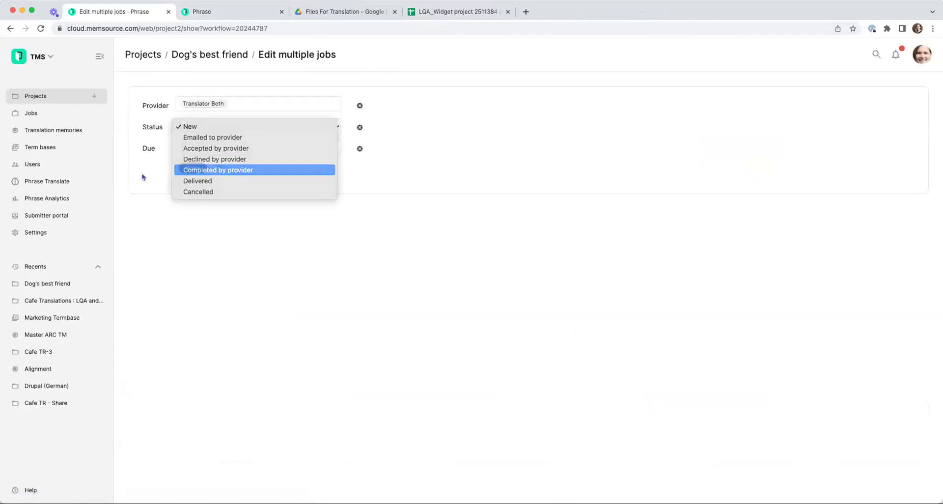
{"action": "left_click", "coordinate": [193, 168]}
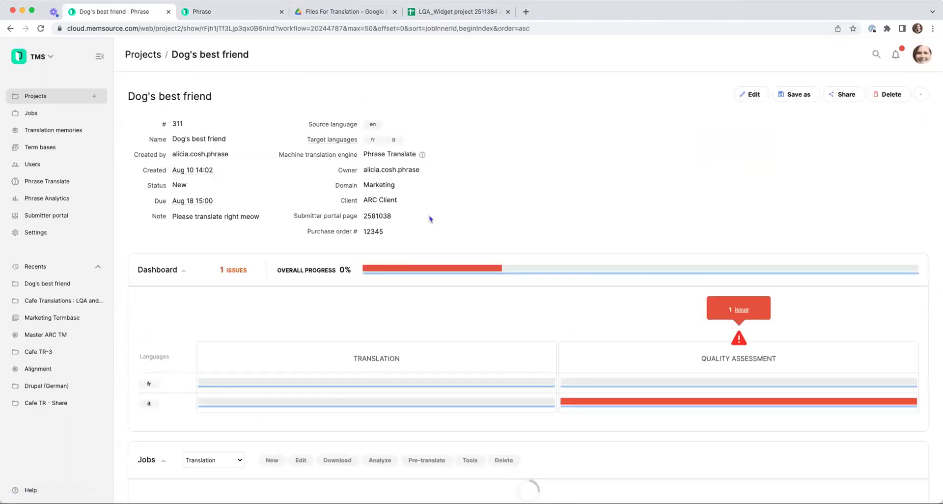
Reload the Dog's best friend project page and check the progress of its Translation jobs
{"action": "scroll", "coordinate": [431, 219], "scroll_direction": "down", "scroll_amount": 4}
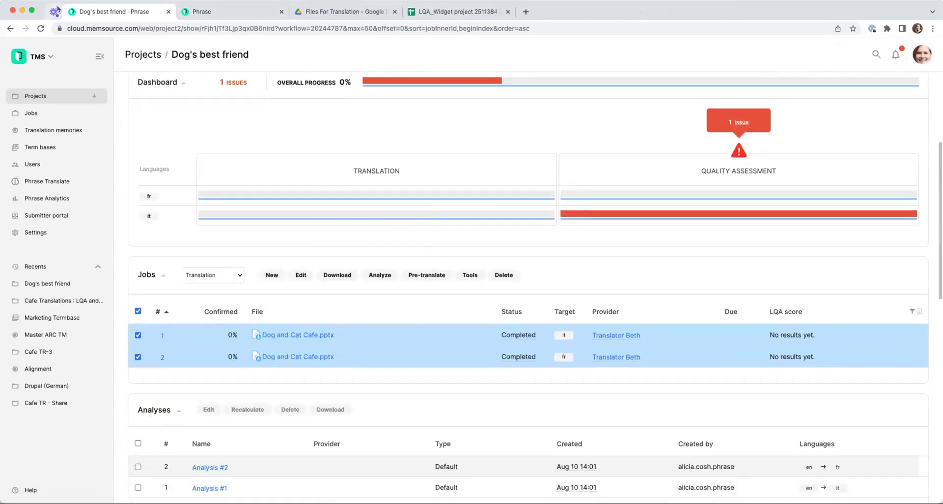
{"action": "left_click", "coordinate": [41, 28]}
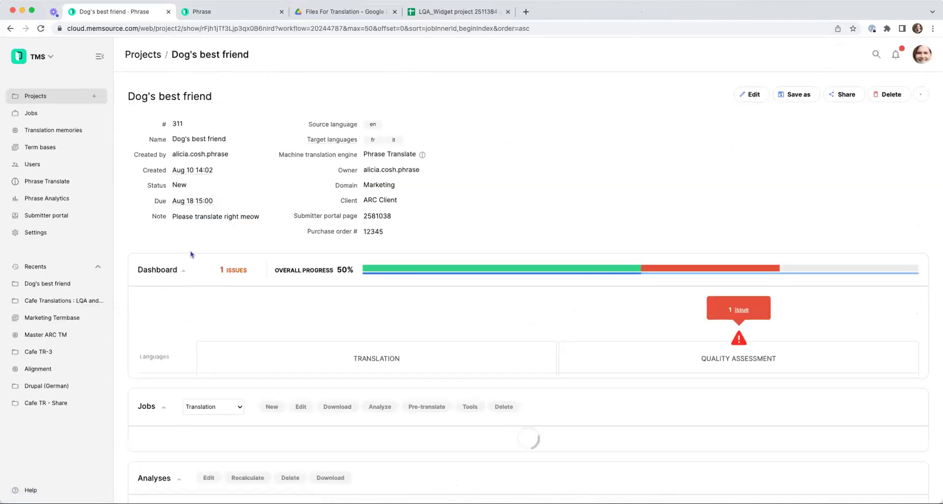
{"action": "scroll", "coordinate": [175, 214], "scroll_direction": "down", "scroll_amount": 4}
{"action": "scroll", "coordinate": [175, 213], "scroll_direction": "down", "scroll_amount": 5}
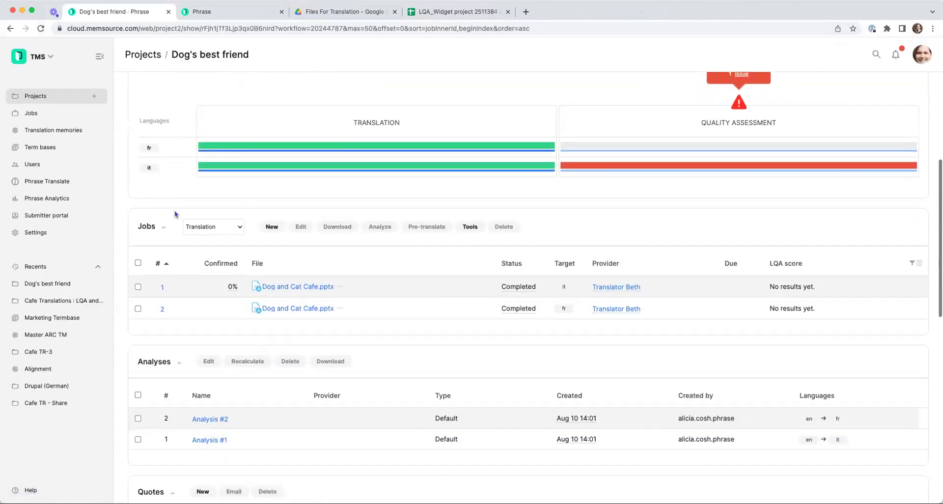
Set the status of both Quality assessment jobs in the Dog's best friend project to Completed by provider
{"action": "left_click", "coordinate": [237, 208]}
{"action": "left_click", "coordinate": [216, 216]}
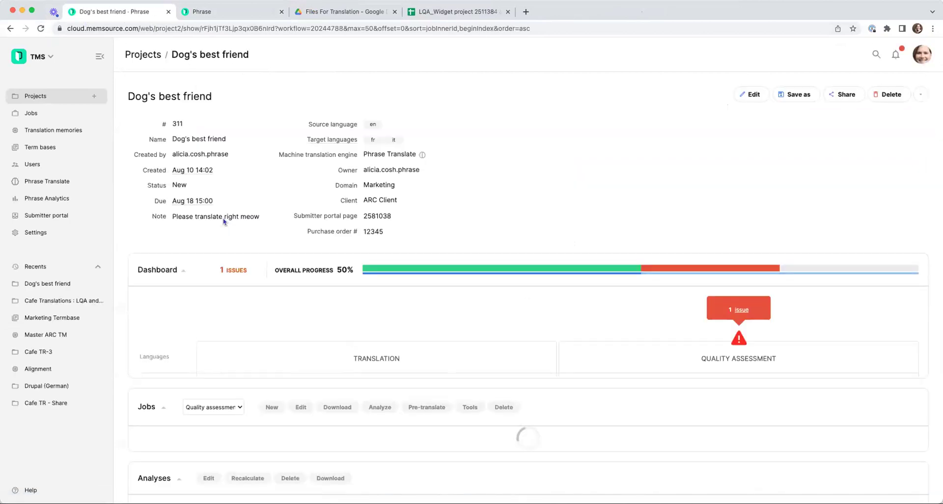
{"action": "left_click", "coordinate": [139, 239]}
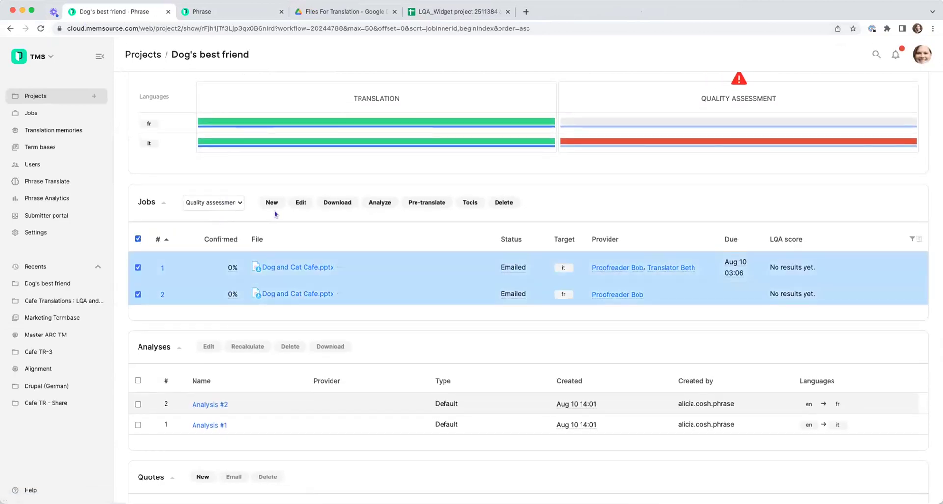
{"action": "left_click", "coordinate": [299, 202]}
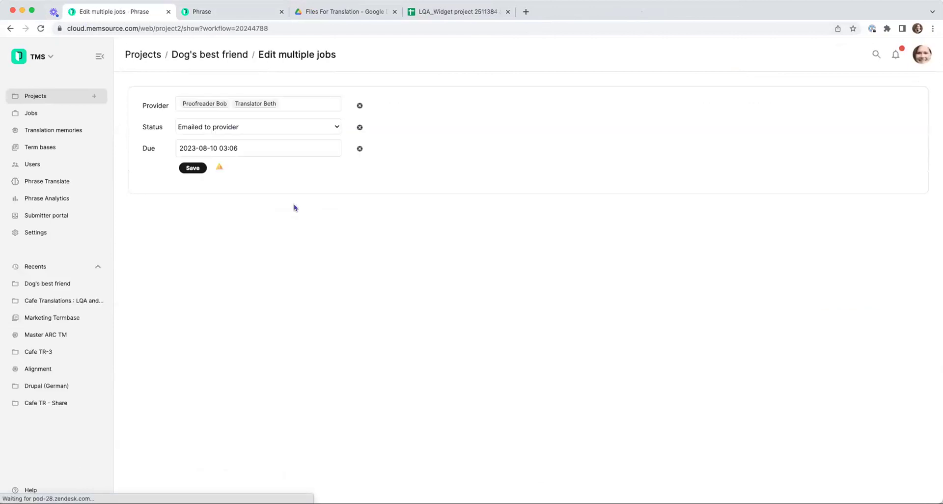
{"action": "left_click", "coordinate": [337, 126]}
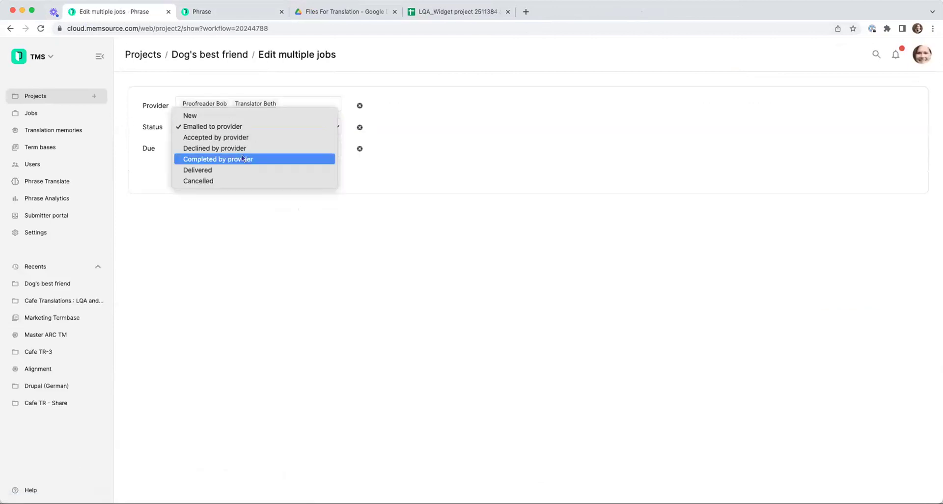
{"action": "left_click", "coordinate": [244, 158]}
{"action": "left_click", "coordinate": [192, 168]}
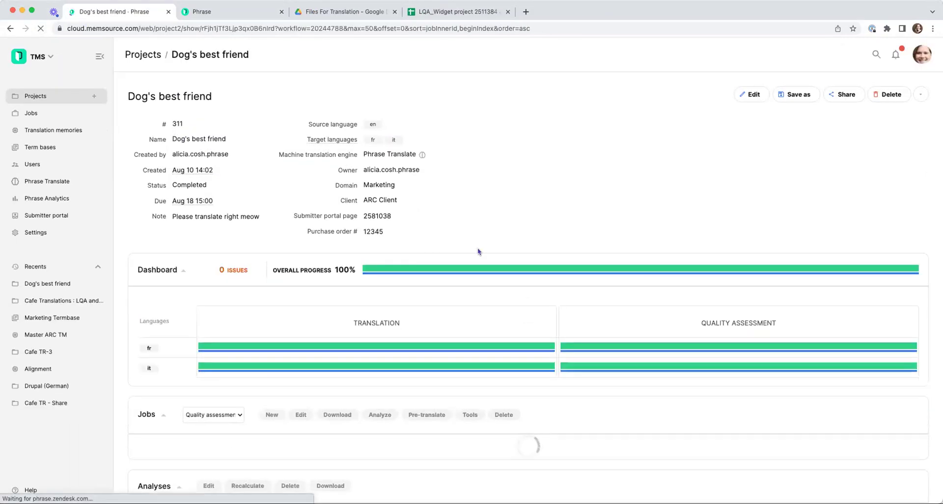
{"action": "scroll", "coordinate": [479, 252], "scroll_direction": "down", "scroll_amount": 3}
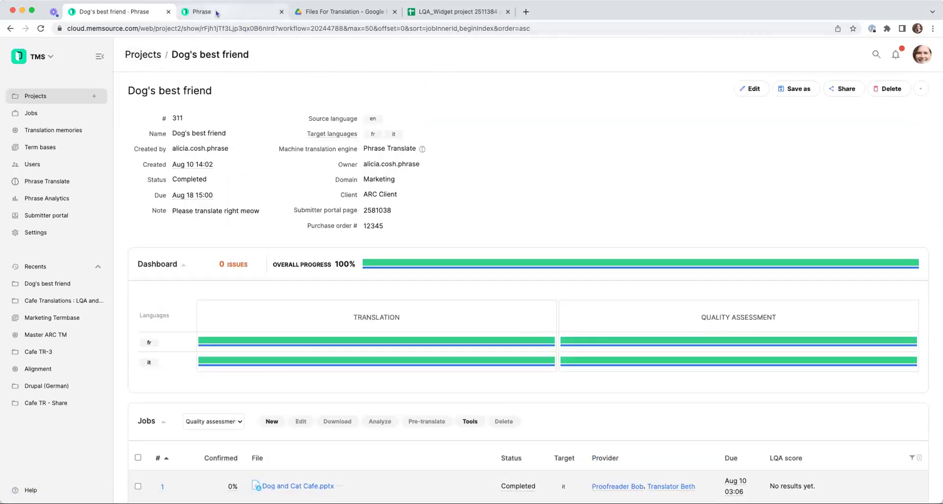
Switch to Google Drive, reload the Files For Translation folder and check the translated file in the it folder
{"action": "left_click", "coordinate": [316, 17]}
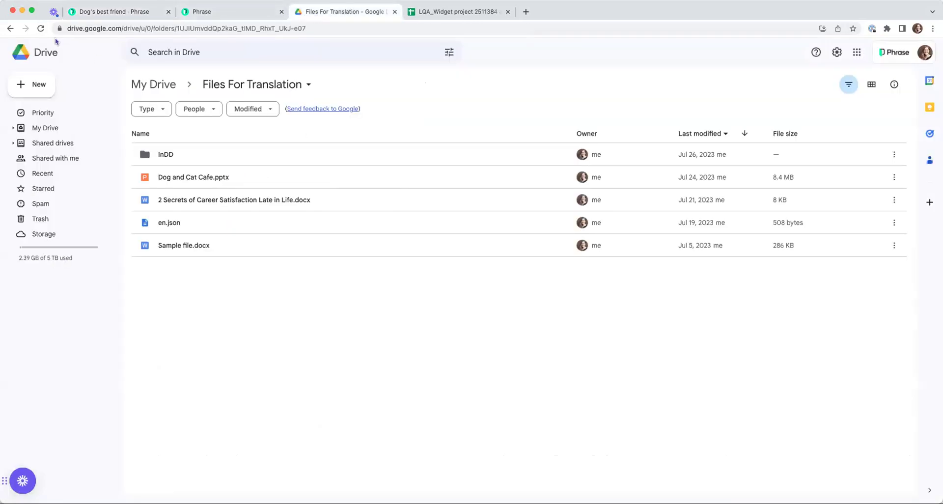
{"action": "left_click", "coordinate": [41, 29]}
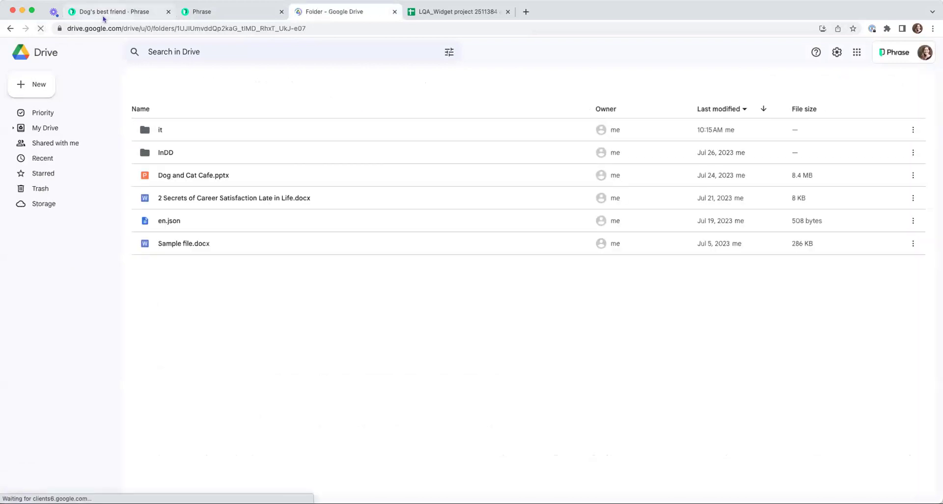
{"action": "left_click", "coordinate": [41, 28]}
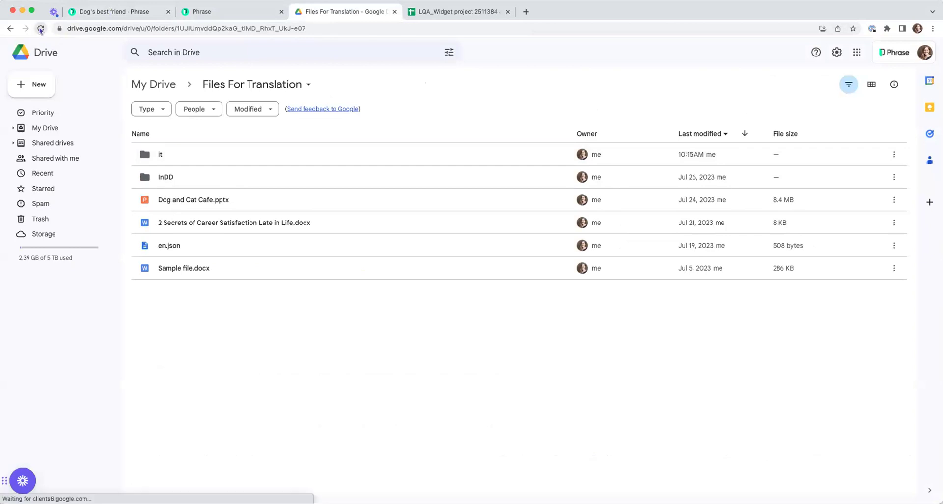
{"action": "double_click", "coordinate": [163, 151]}
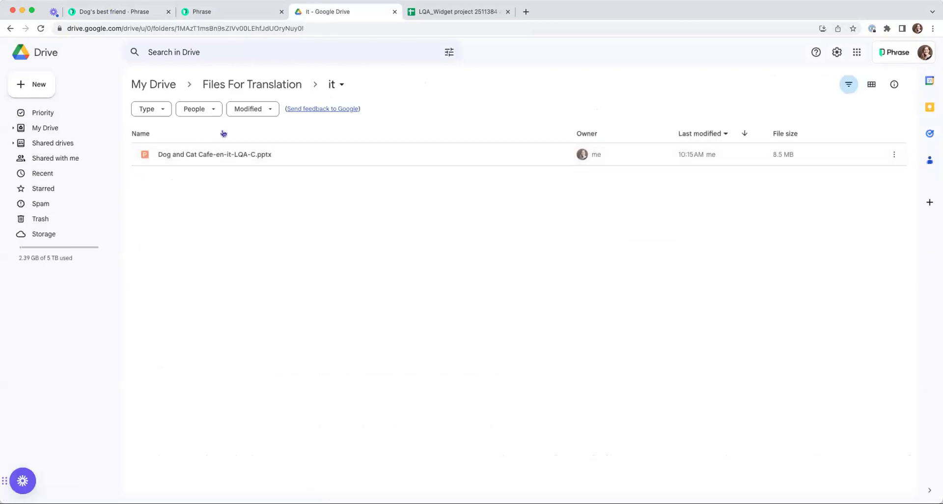
{"action": "left_click", "coordinate": [257, 85]}
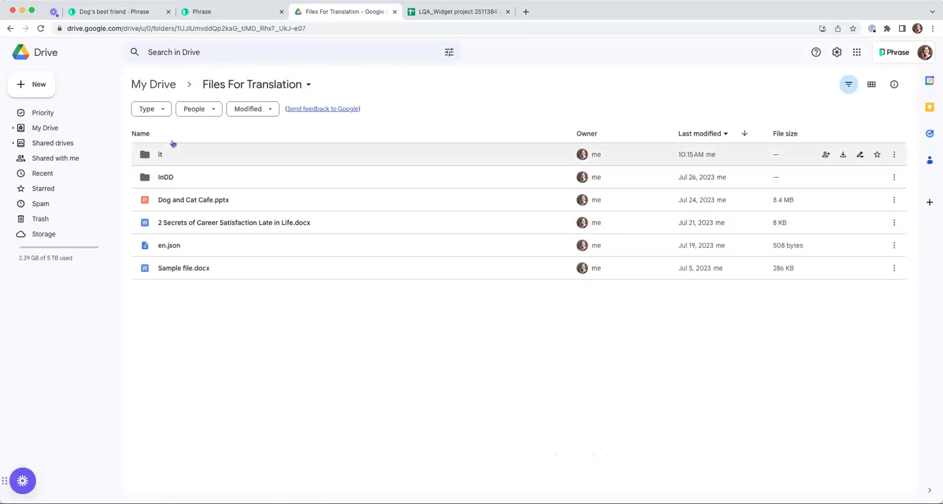
{"action": "left_click", "coordinate": [41, 29]}
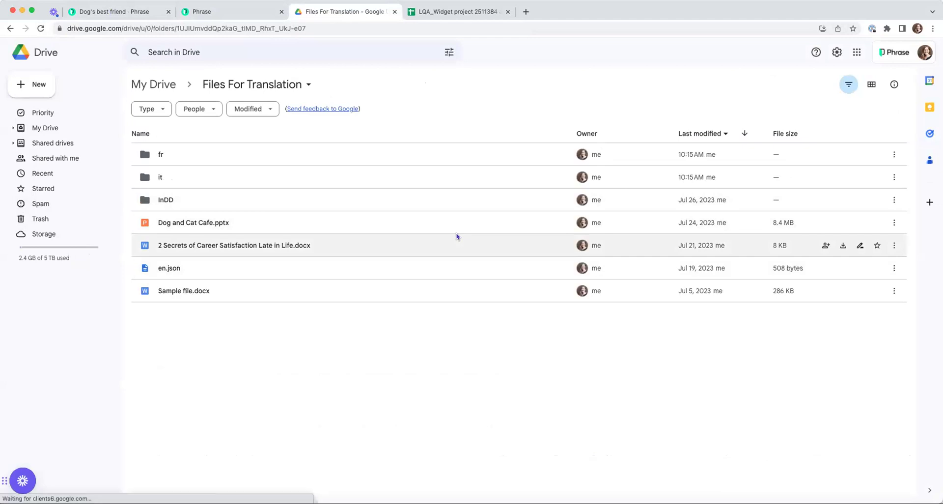
Switch back to Phrase TMS and return to the project list
{"action": "left_click", "coordinate": [134, 13]}
{"action": "left_click", "coordinate": [40, 100]}
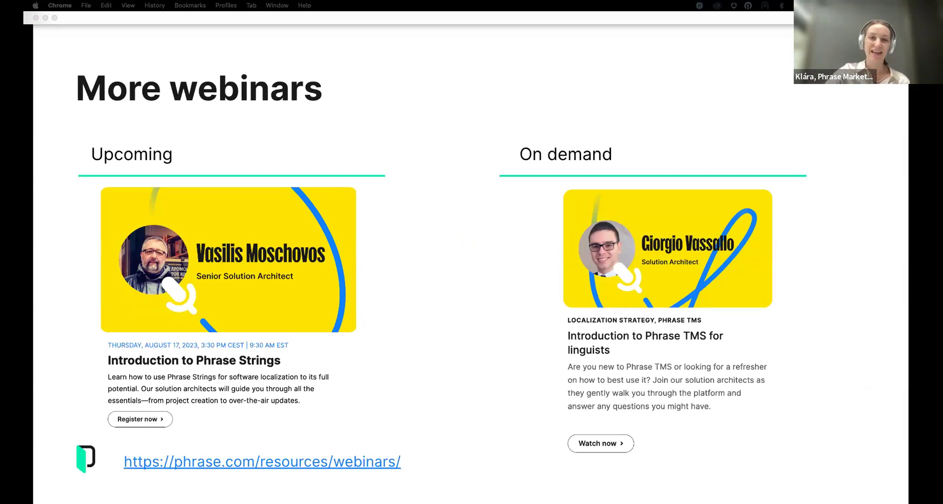
{"action": "key", "text": "ctrl+Right"}
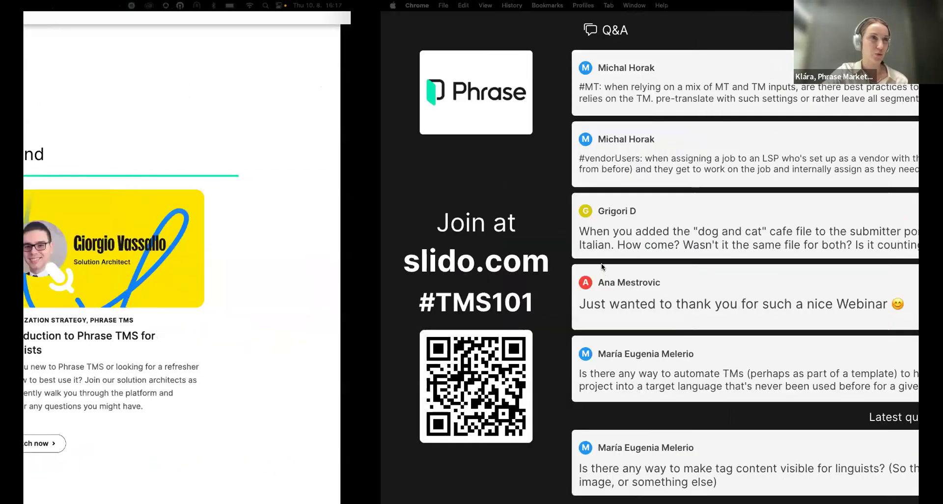
Highlight and dismiss the webinar thank-you message in the Slido Q&A, and highlight the question about MT pre-translation best practices
{"action": "mouse_move", "coordinate": [759, 288]}
{"action": "left_click", "coordinate": [805, 284]}
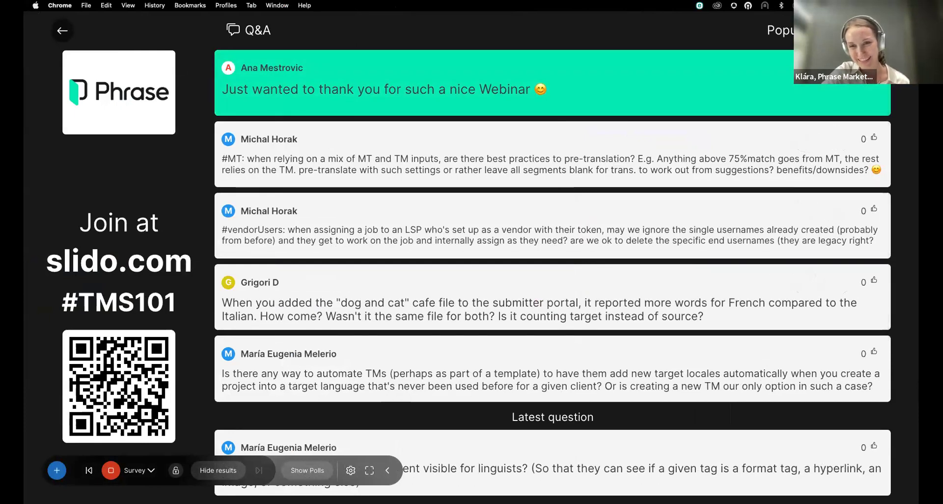
{"action": "left_click", "coordinate": [804, 139]}
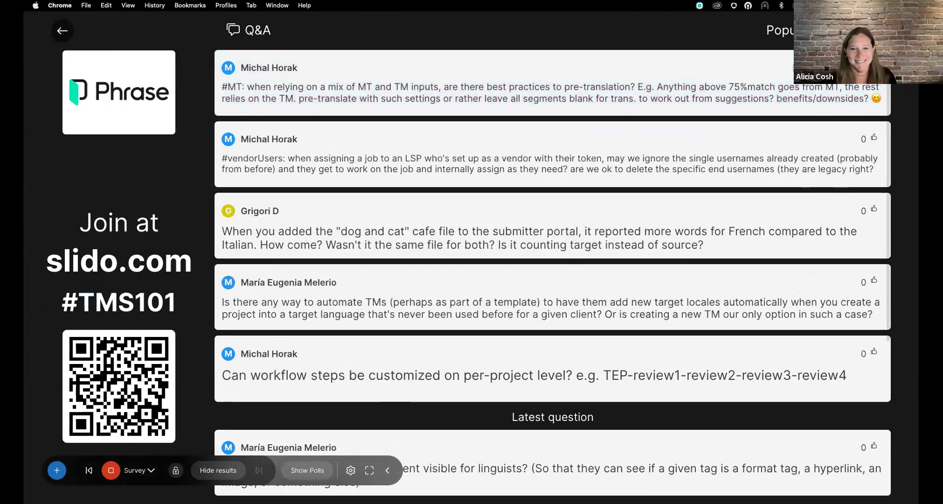
{"action": "left_click", "coordinate": [623, 78]}
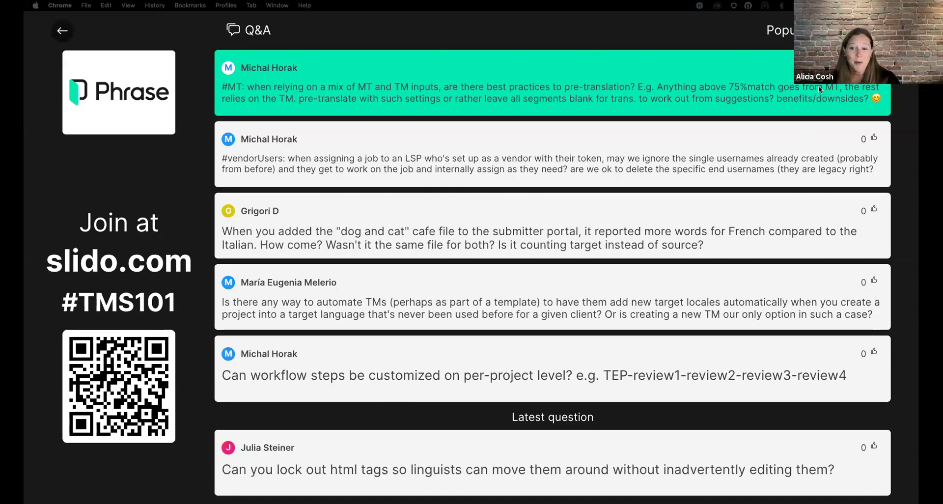
Dismiss the answered question about customizing workflow steps per project and highlight the one about making tag content visible for linguists
{"action": "mouse_move", "coordinate": [227, 468]}
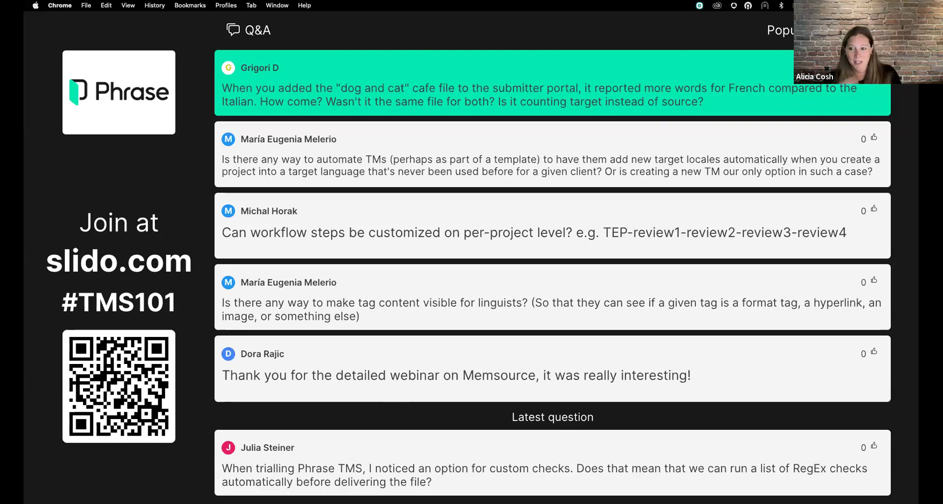
{"action": "mouse_move", "coordinate": [688, 154]}
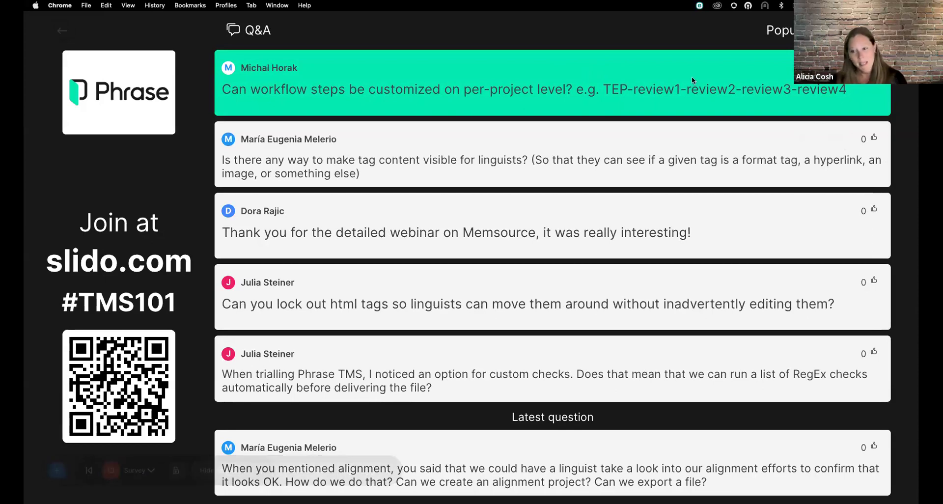
{"action": "left_click", "coordinate": [838, 74]}
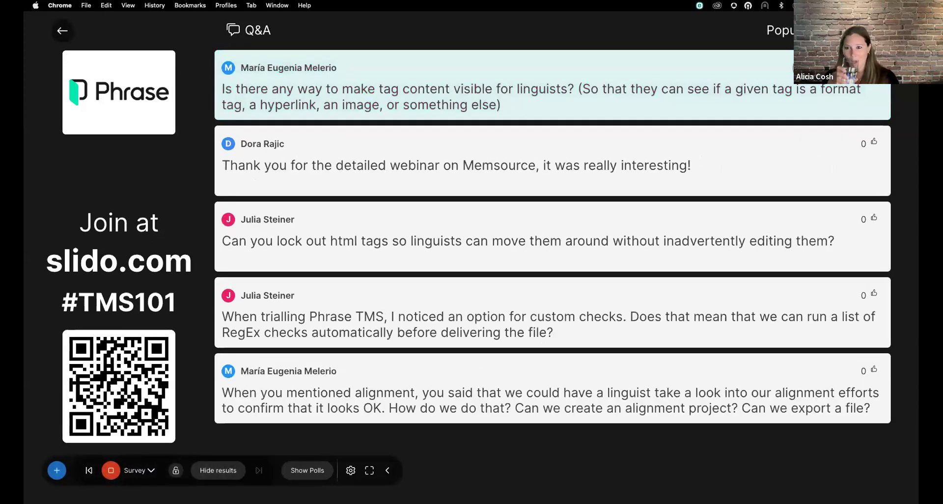
{"action": "left_click", "coordinate": [806, 74]}
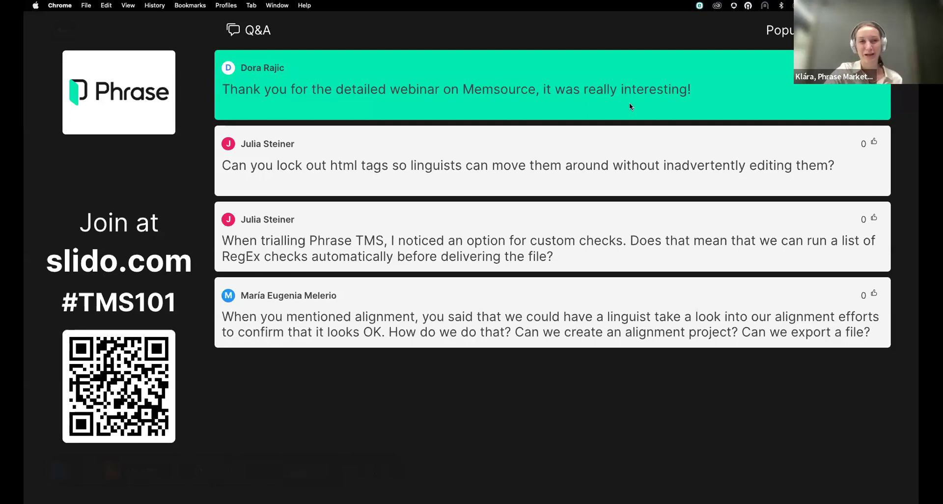
{"action": "mouse_move", "coordinate": [600, 132]}
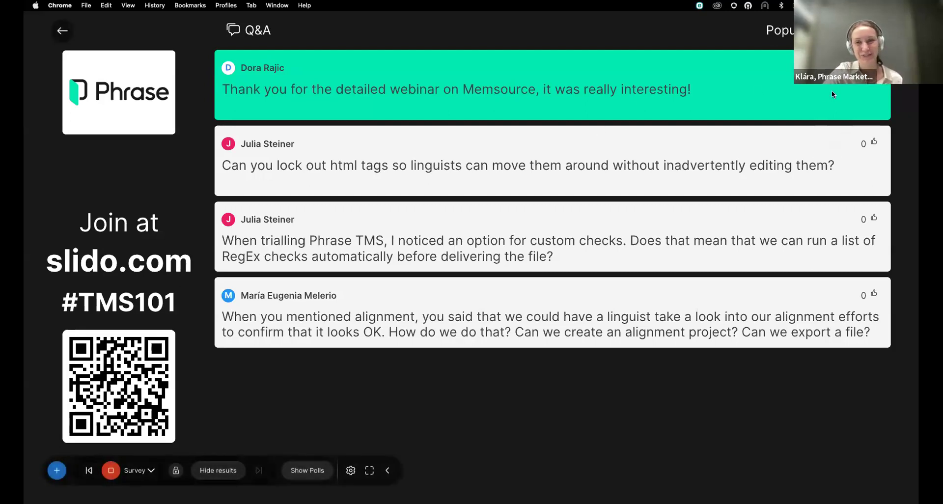